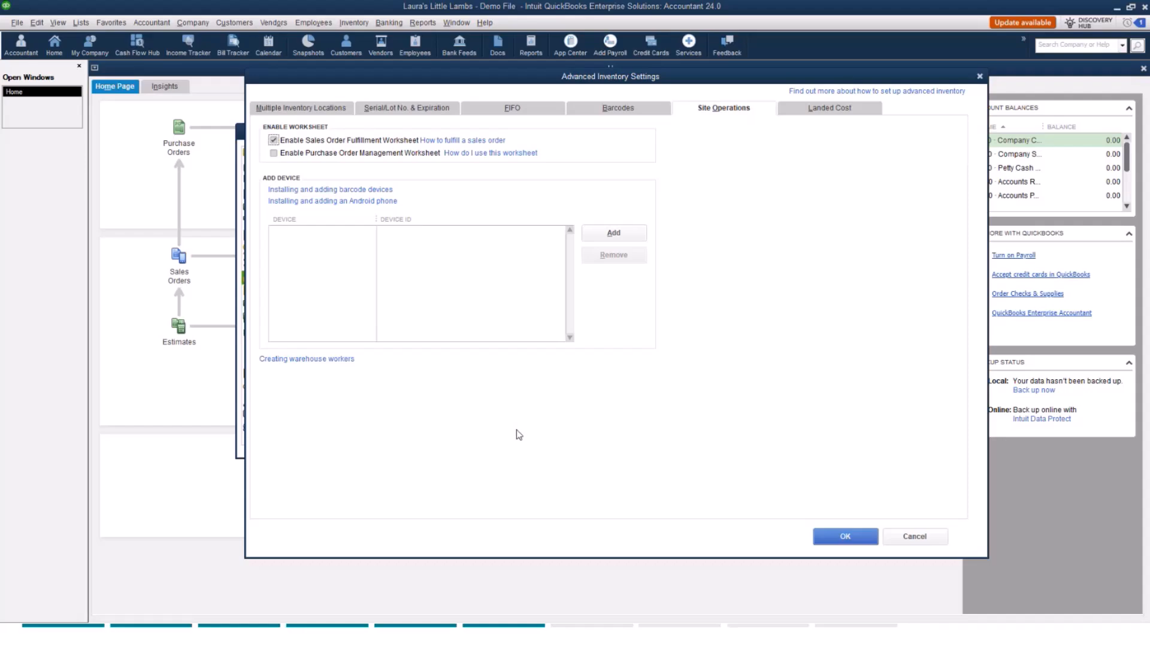
# Start adding a mobile device on the Site Operations settings, then cancel the passcode pairing.
pyautogui.click(614, 236)
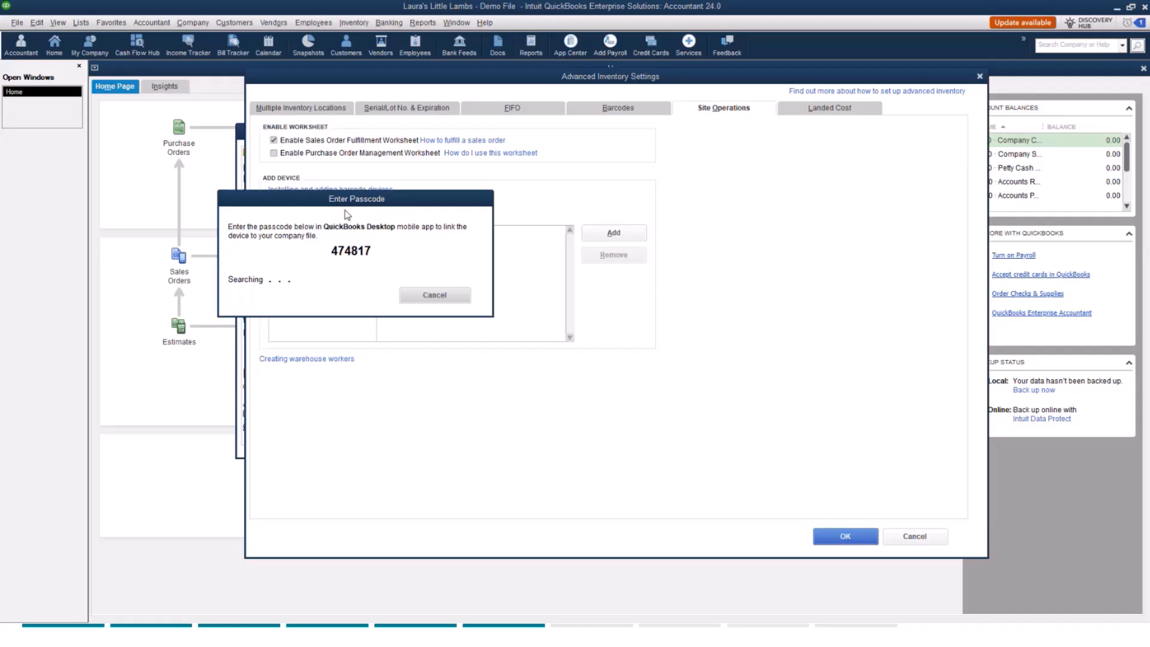
pyautogui.click(428, 298)
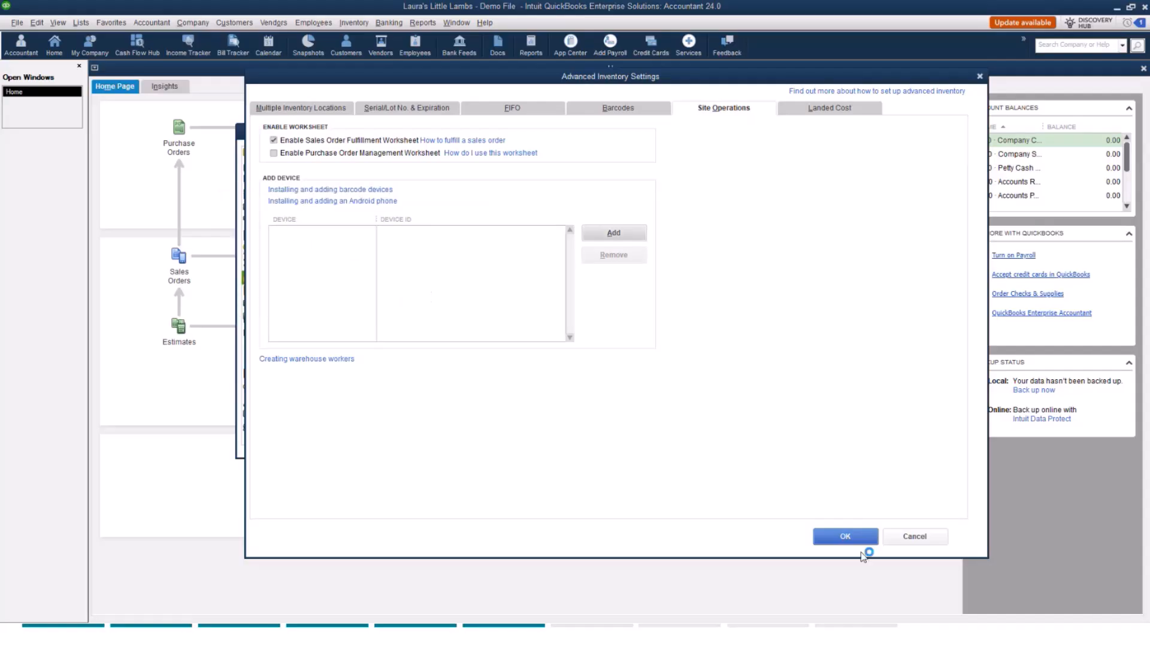
# Save the advanced inventory settings and close the Items & Inventory preferences.
pyautogui.click(844, 542)
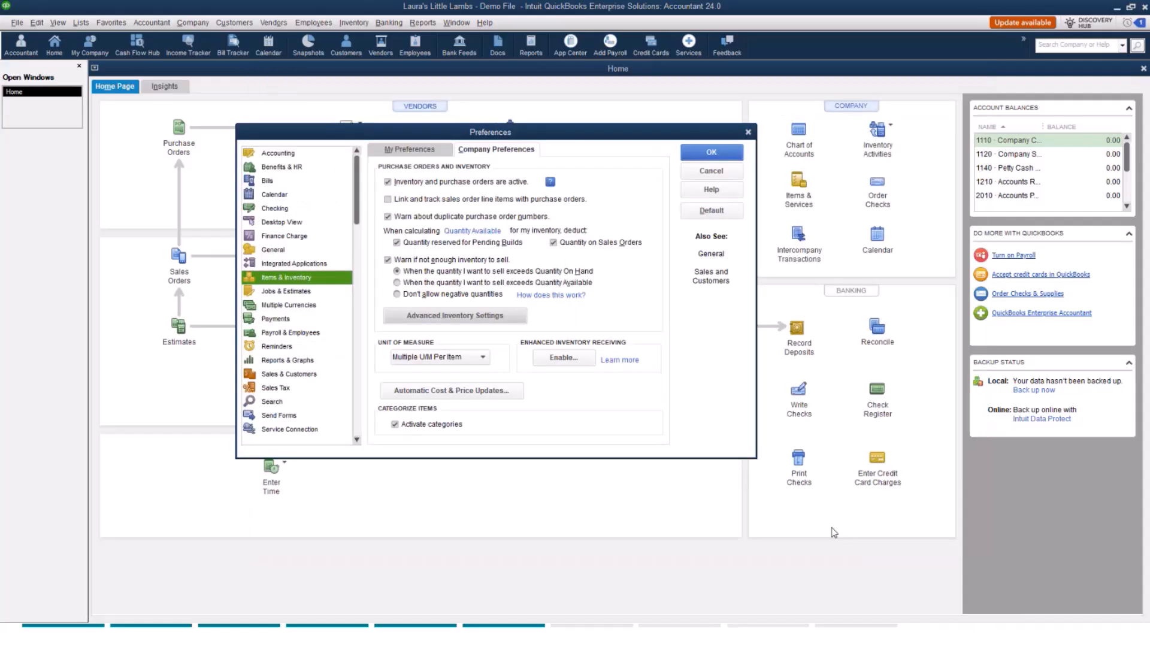
pyautogui.click(724, 153)
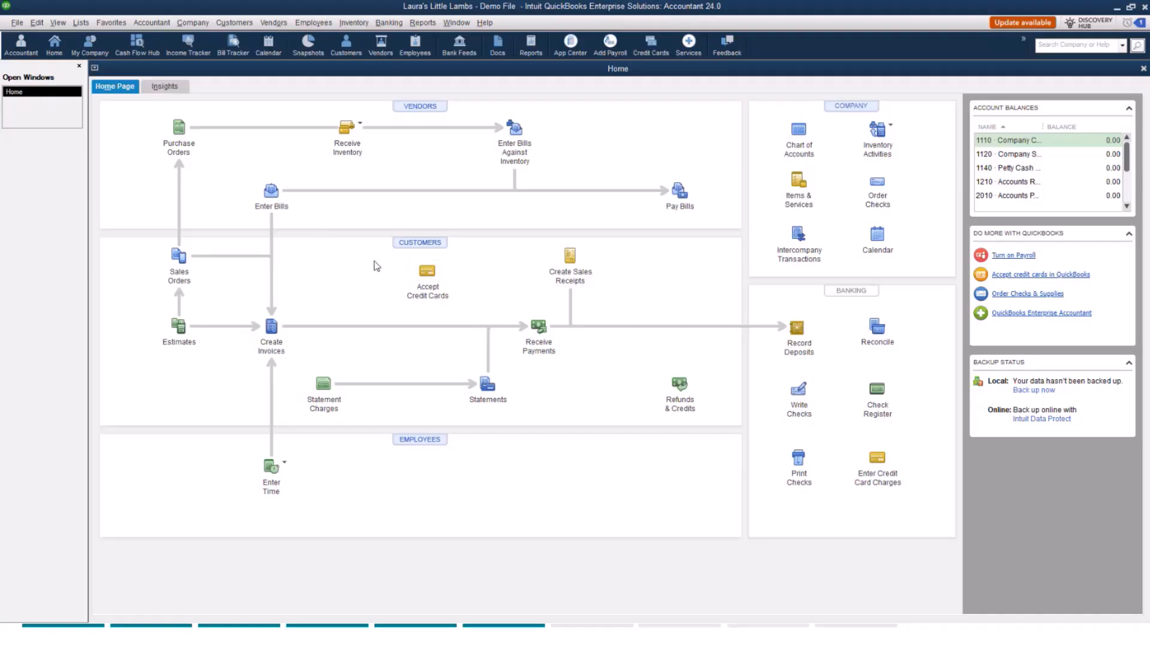
# Add a new vendor named Warehouse User A with vendor type Warehouse User, then close the Vendor Center.
pyautogui.click(274, 24)
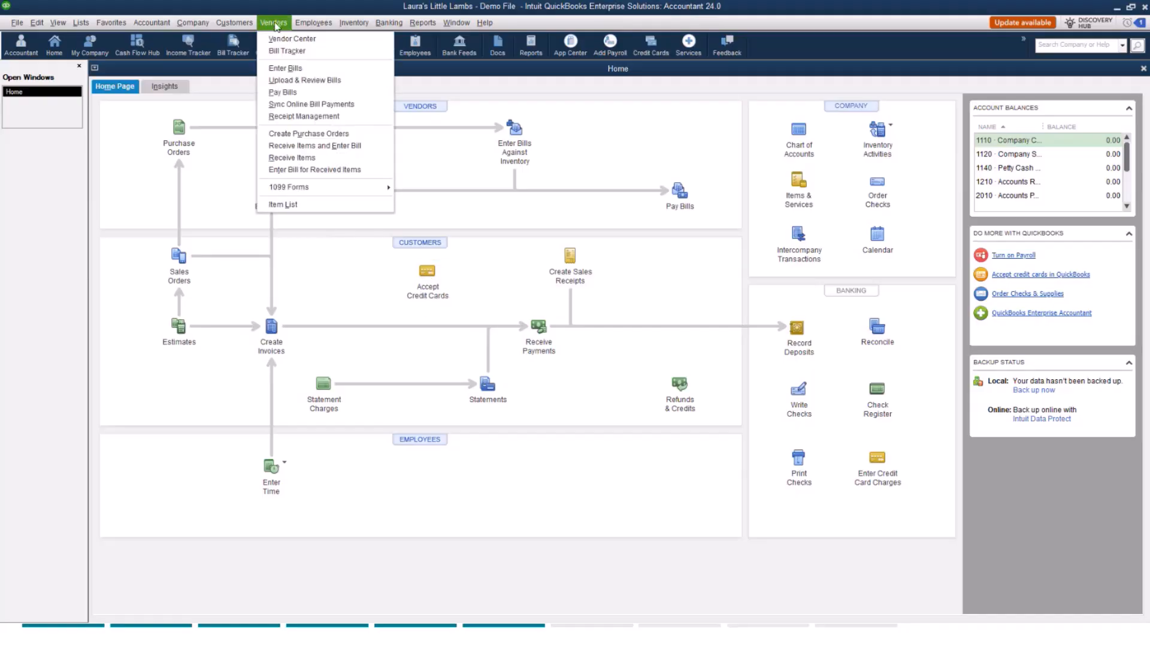
pyautogui.click(286, 39)
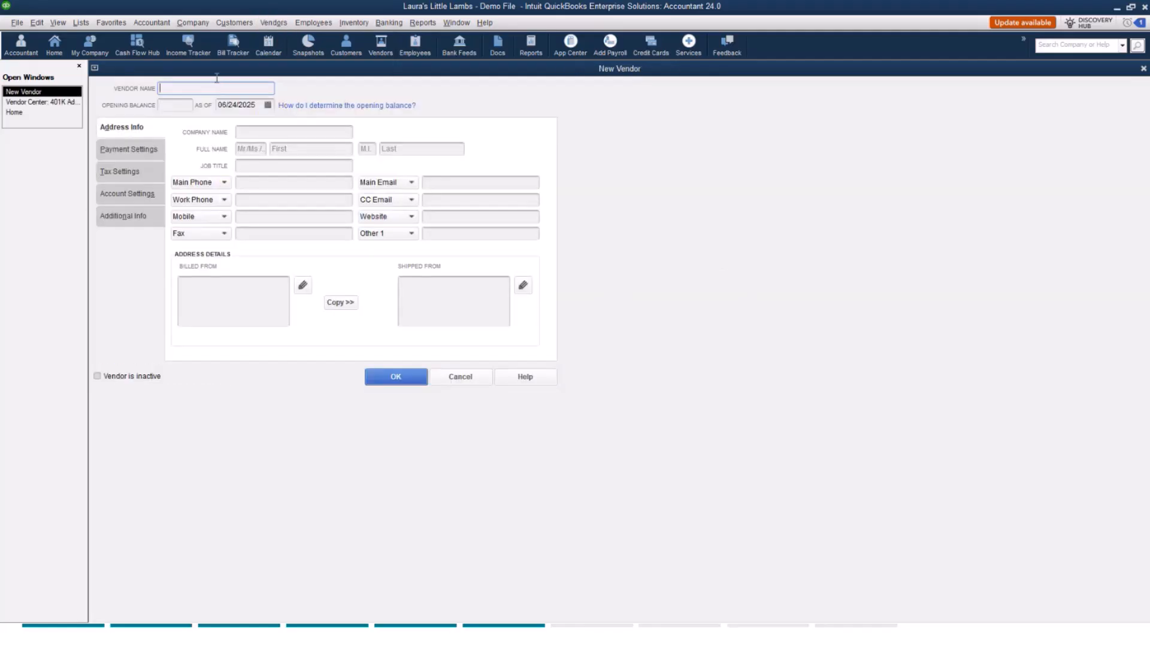
pyautogui.write('Warehouse User A')
pyautogui.click(146, 217)
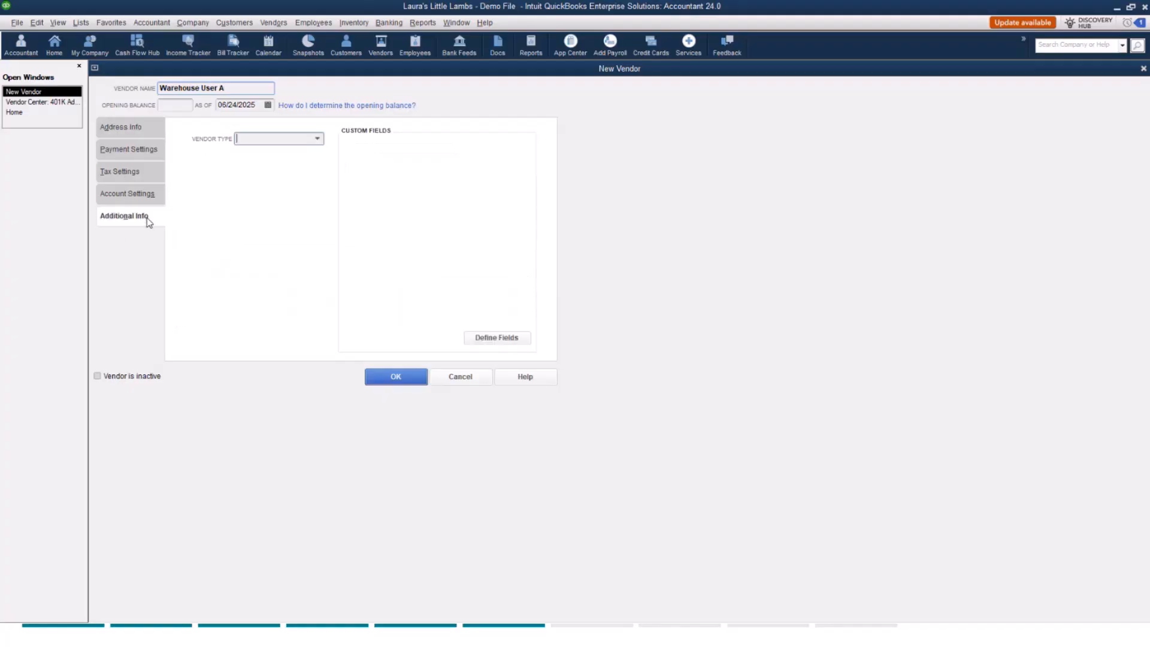
pyautogui.click(317, 138)
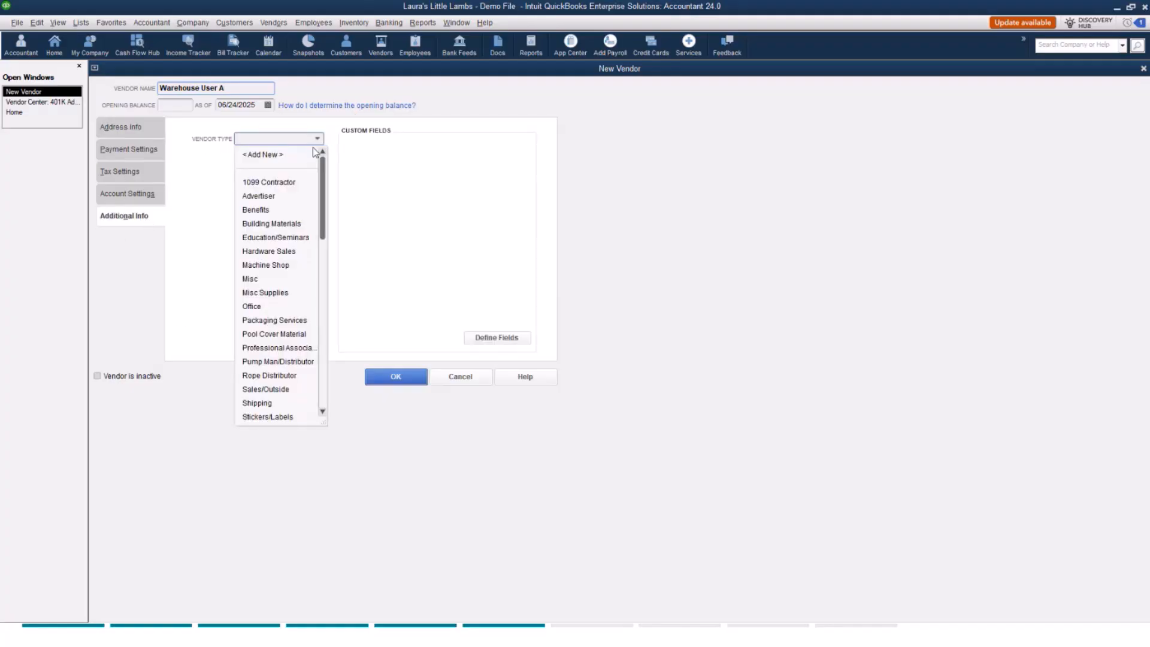
pyautogui.scroll(-1, 293, 241)
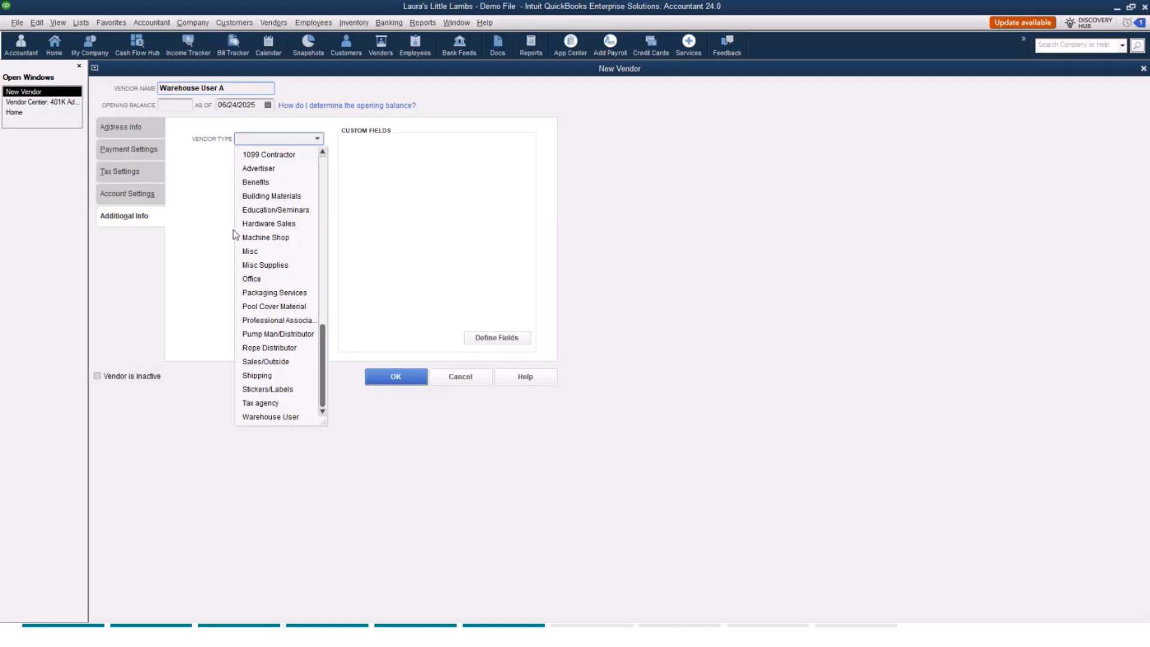
pyautogui.click(290, 417)
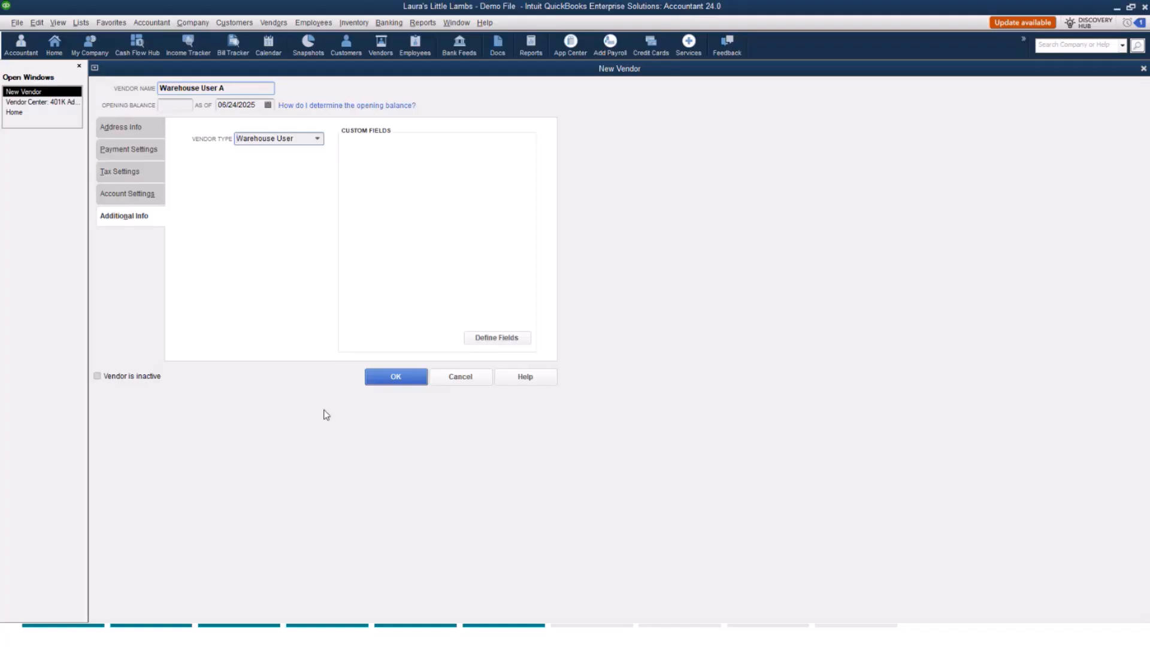
pyautogui.click(396, 382)
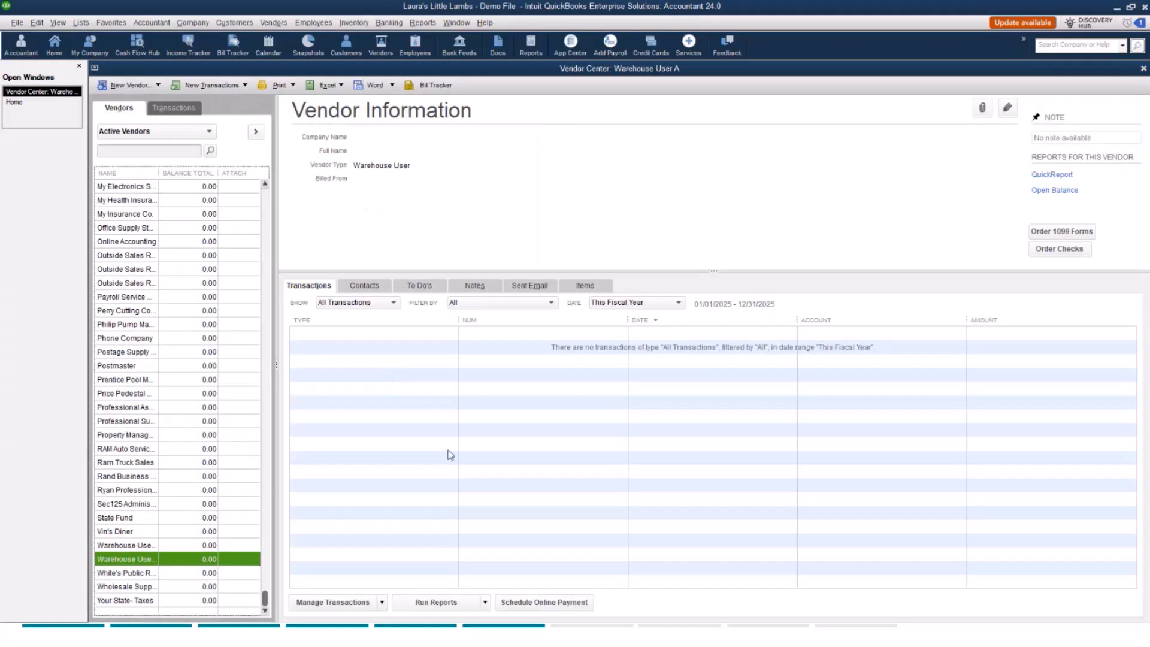
pyautogui.click(1142, 68)
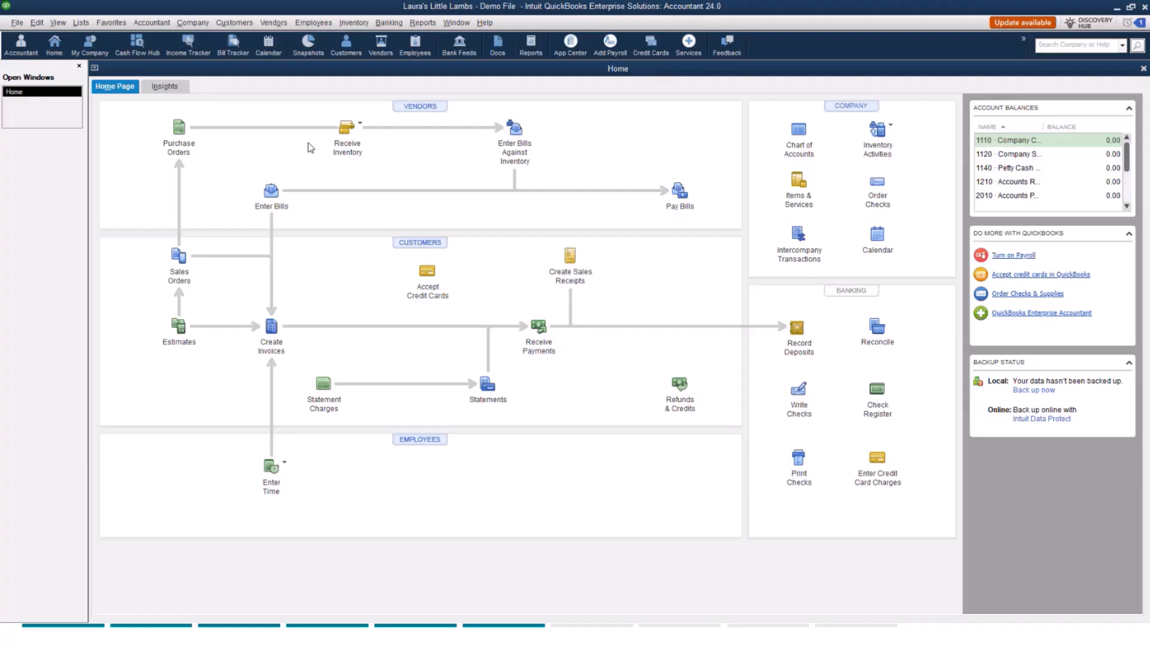
# Open the Sales Order Fulfillment Worksheet and browse its fulfillable and date-range filters.
pyautogui.click(234, 26)
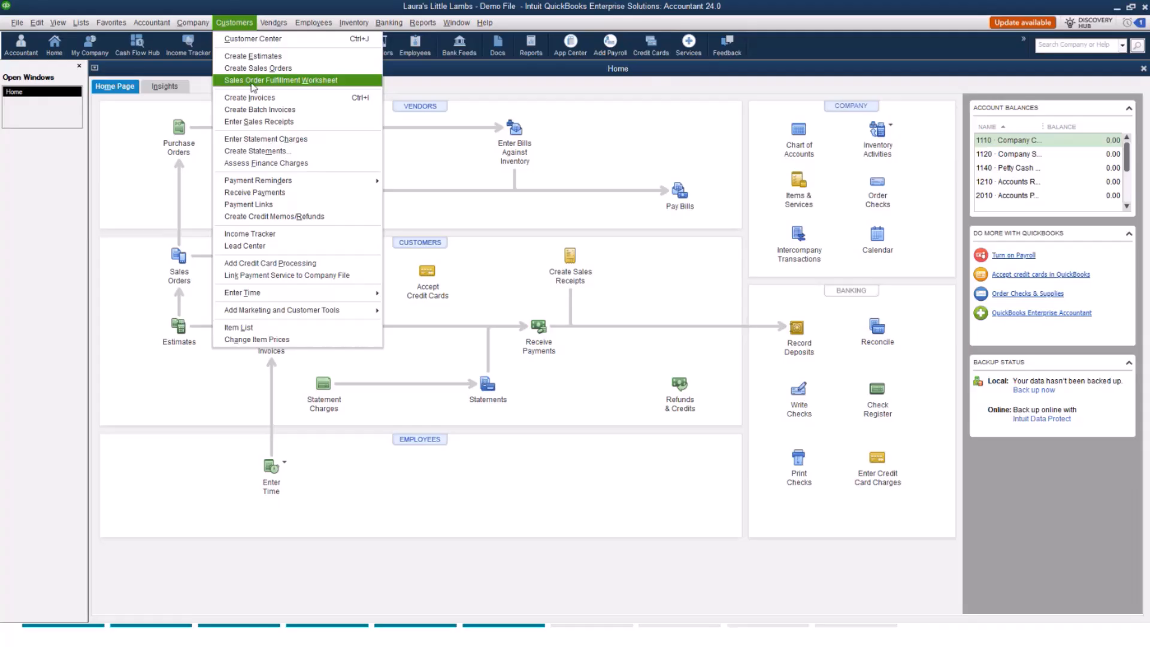
pyautogui.click(313, 81)
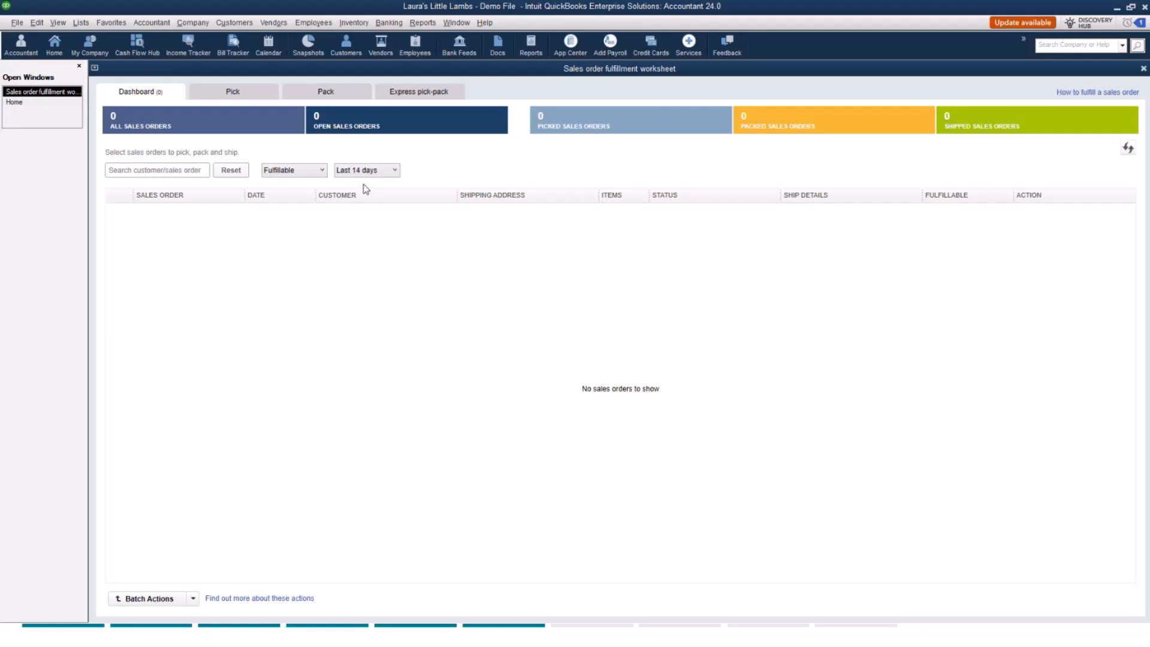
pyautogui.click(285, 173)
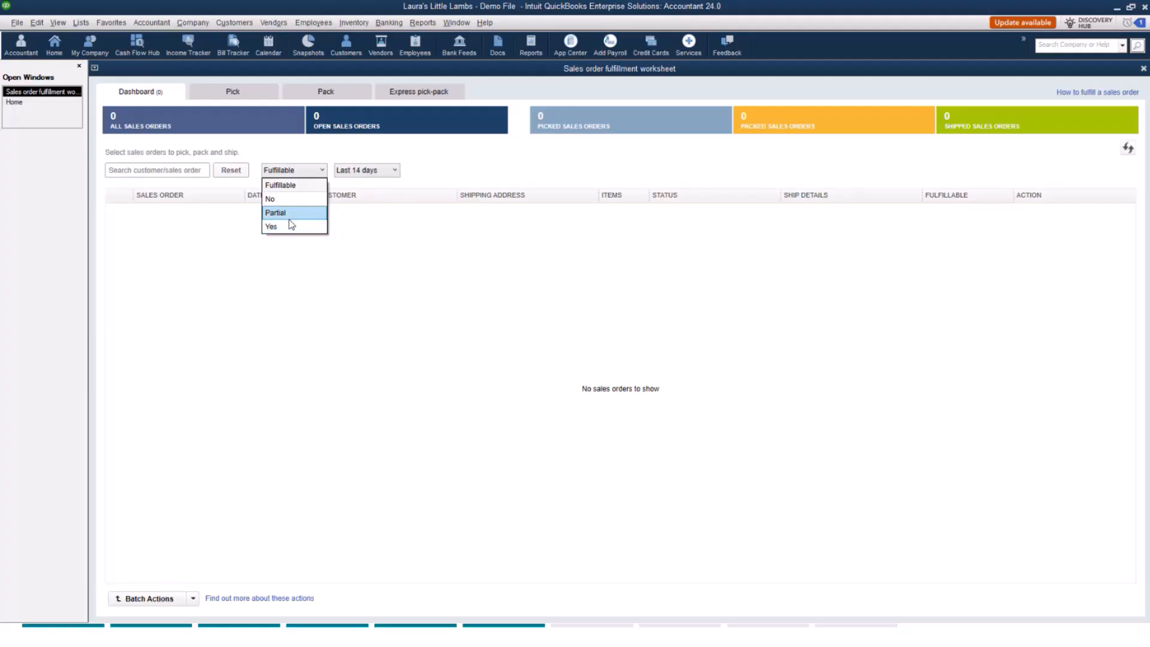
pyautogui.click(356, 175)
pyautogui.click(356, 175)
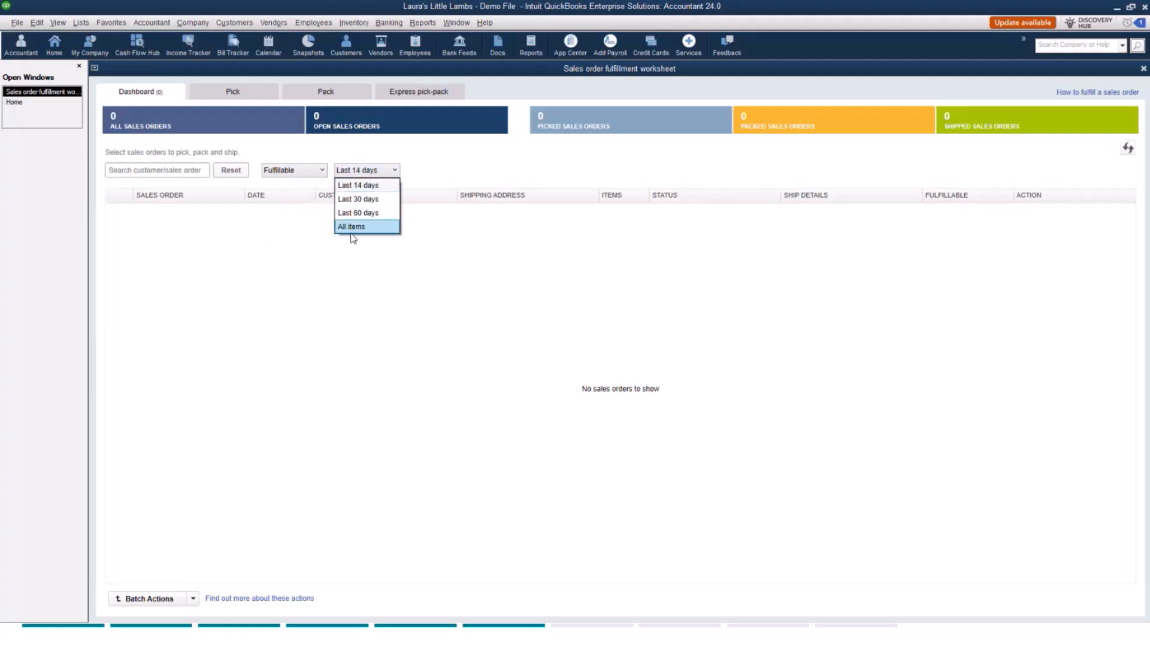
pyautogui.click(339, 288)
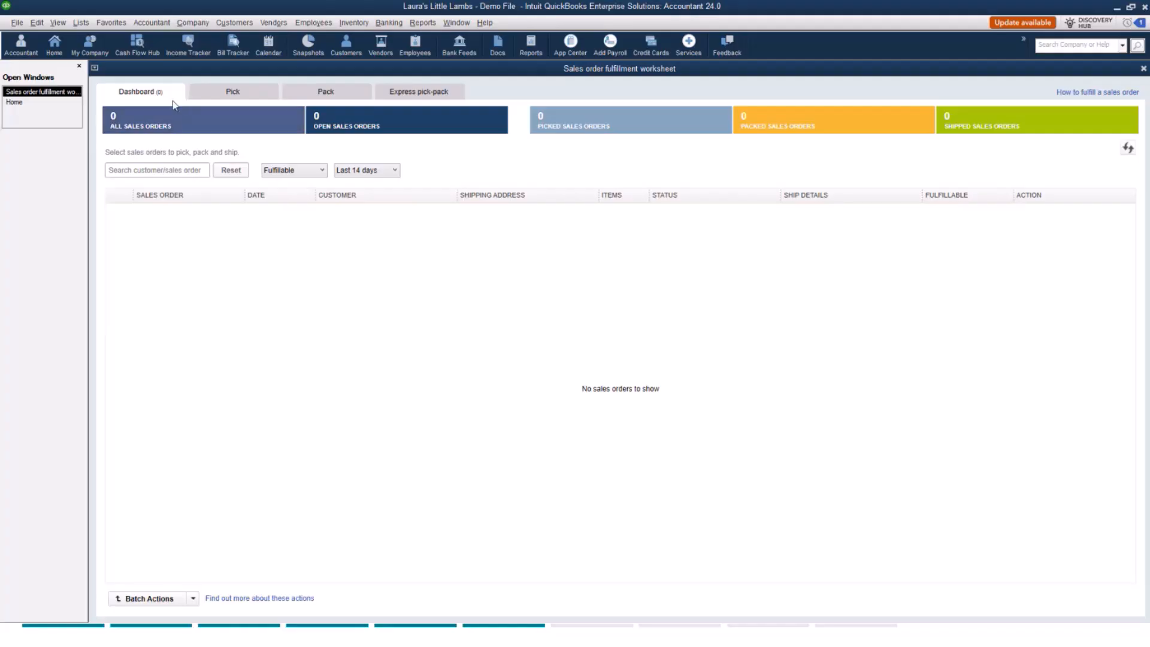
# Review the worksheet's Pick, Pack and Express pick-pack tabs before returning to the dashboard.
pyautogui.click(247, 89)
pyautogui.click(350, 96)
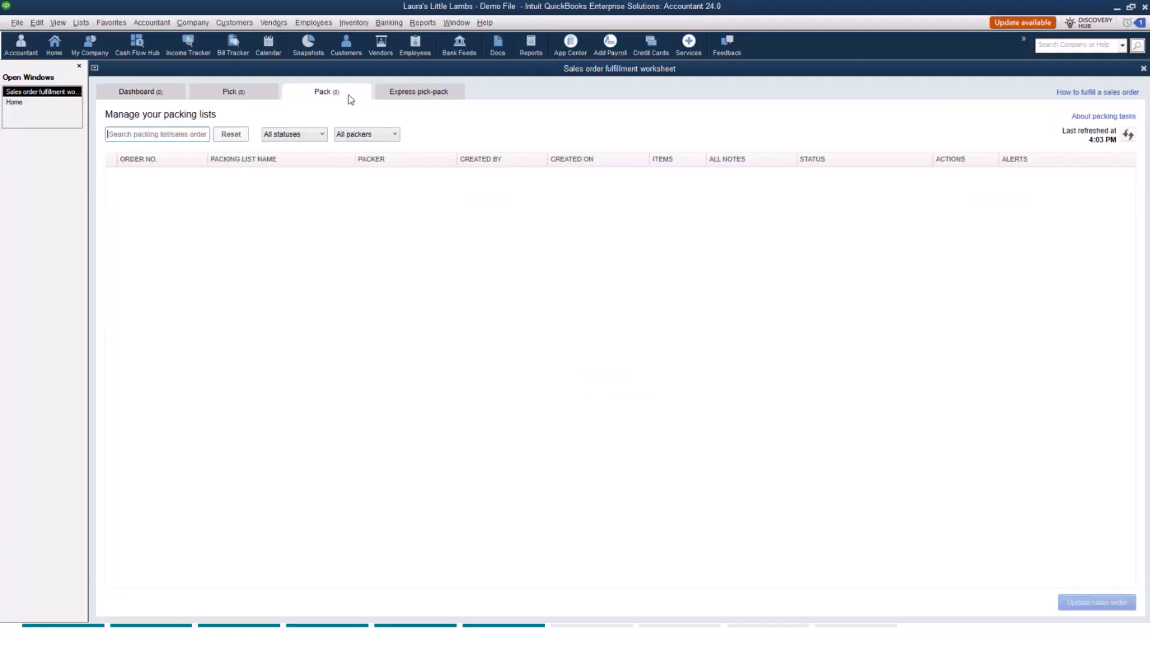
pyautogui.click(436, 97)
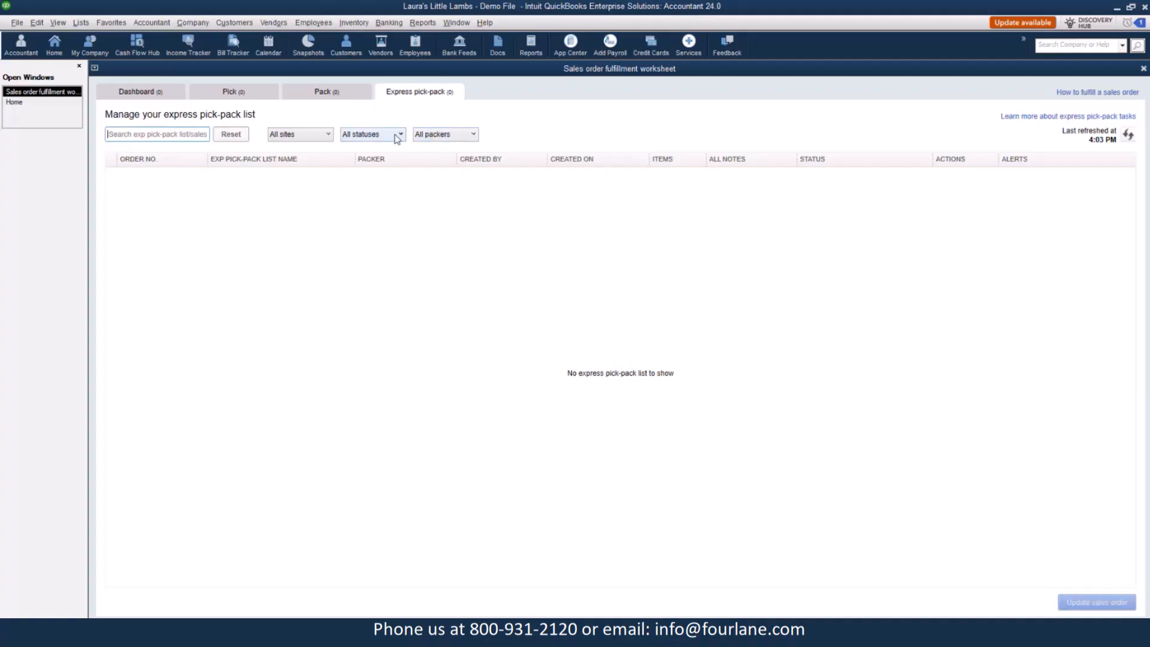
pyautogui.click(150, 97)
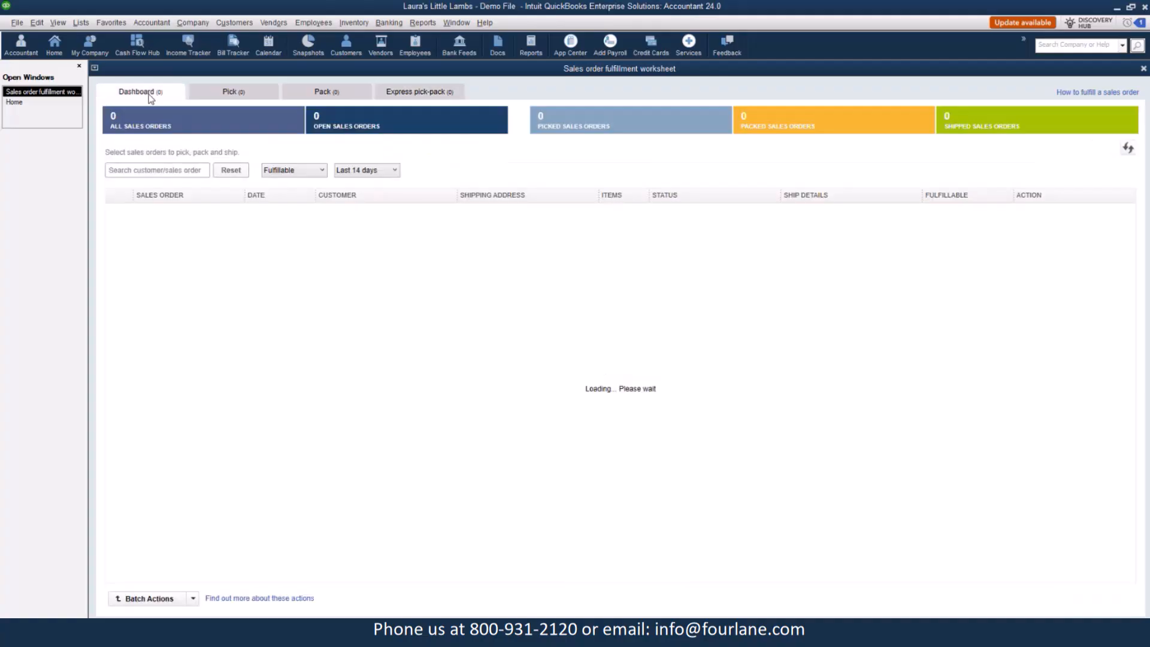
pyautogui.click(243, 24)
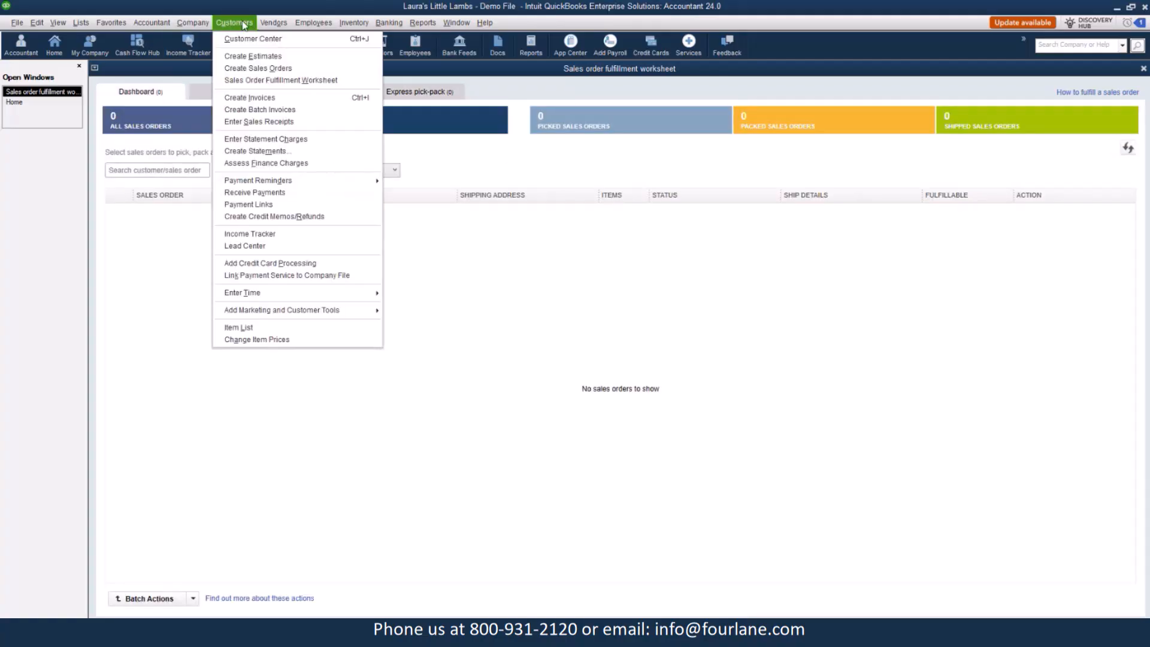
pyautogui.click(245, 70)
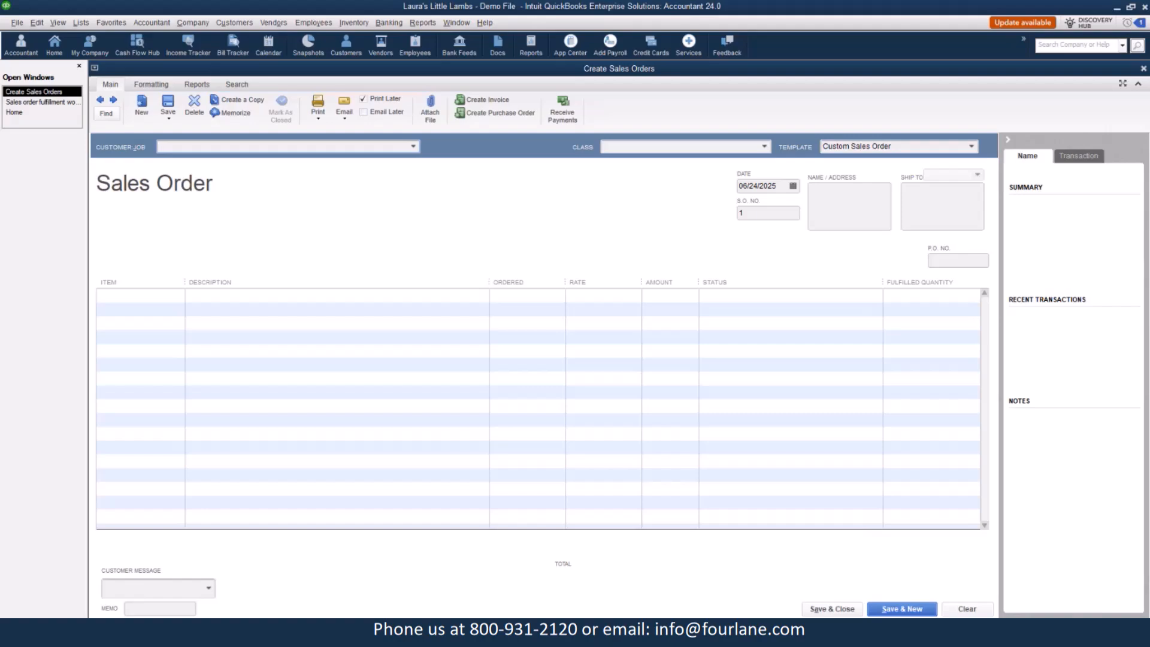
pyautogui.press('Escape')
pyautogui.press('Escape')
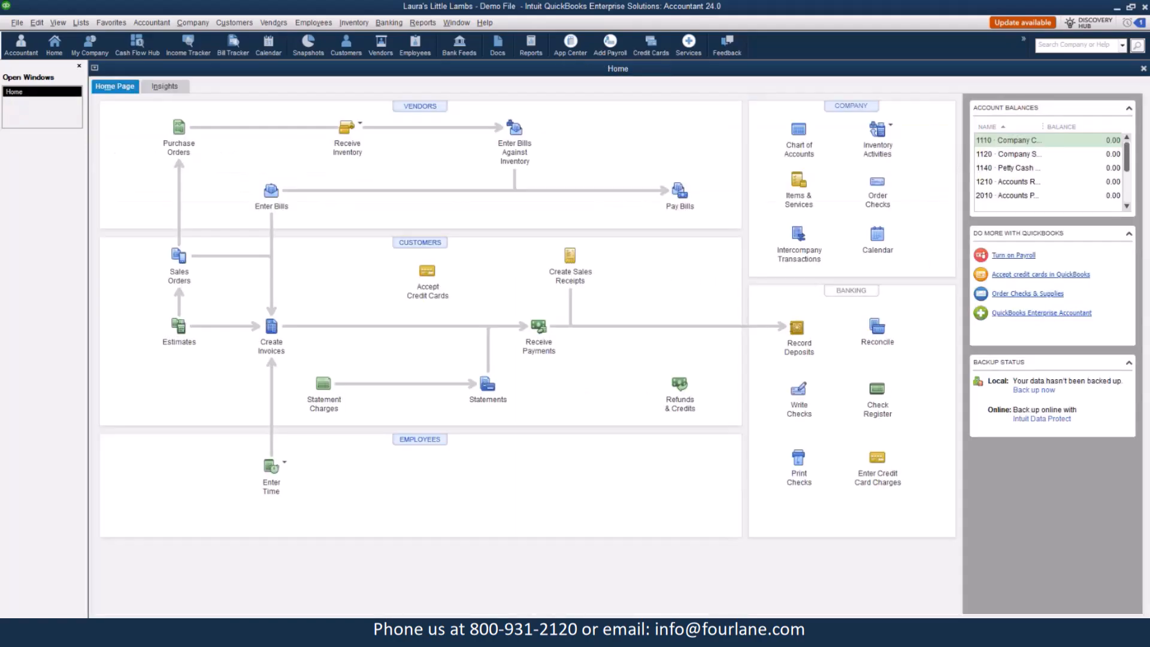
# Create a new sales order for customer job Dunning's Pool Depot, Inc.:Angel City Store #112.
pyautogui.click(235, 23)
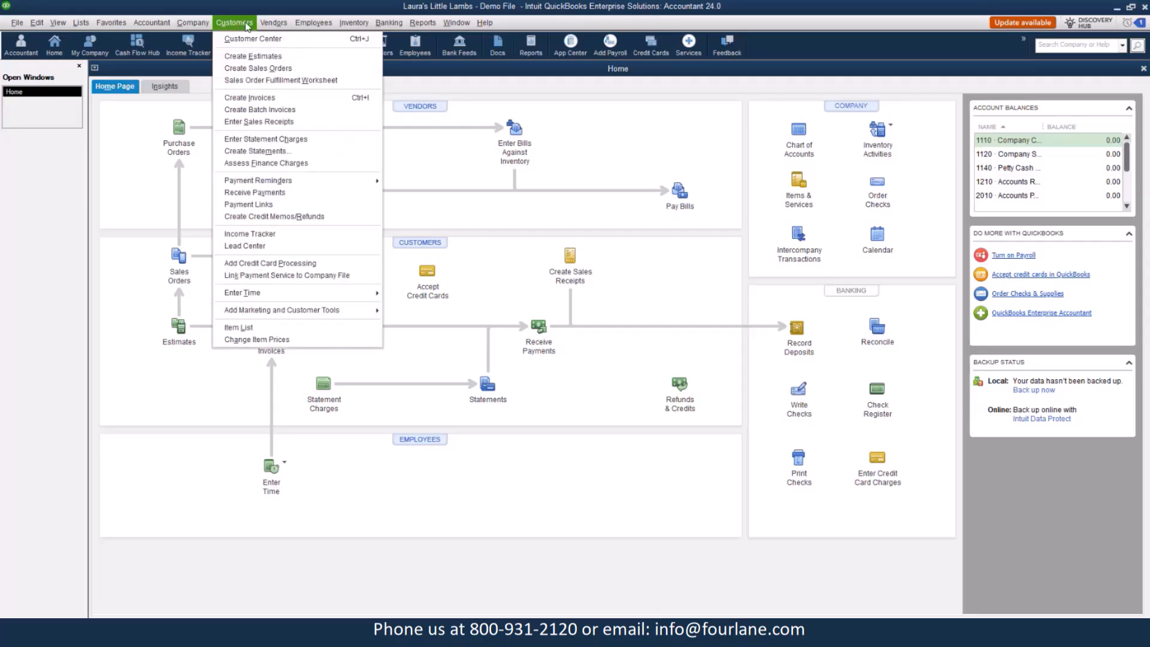
pyautogui.click(252, 70)
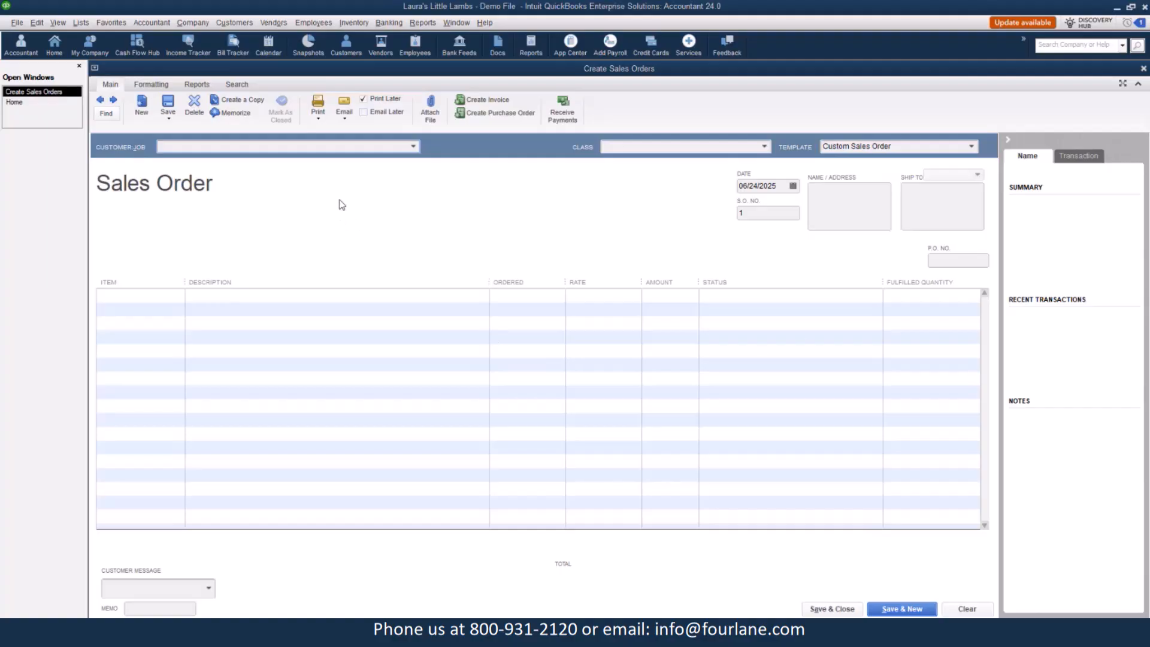
pyautogui.click(413, 147)
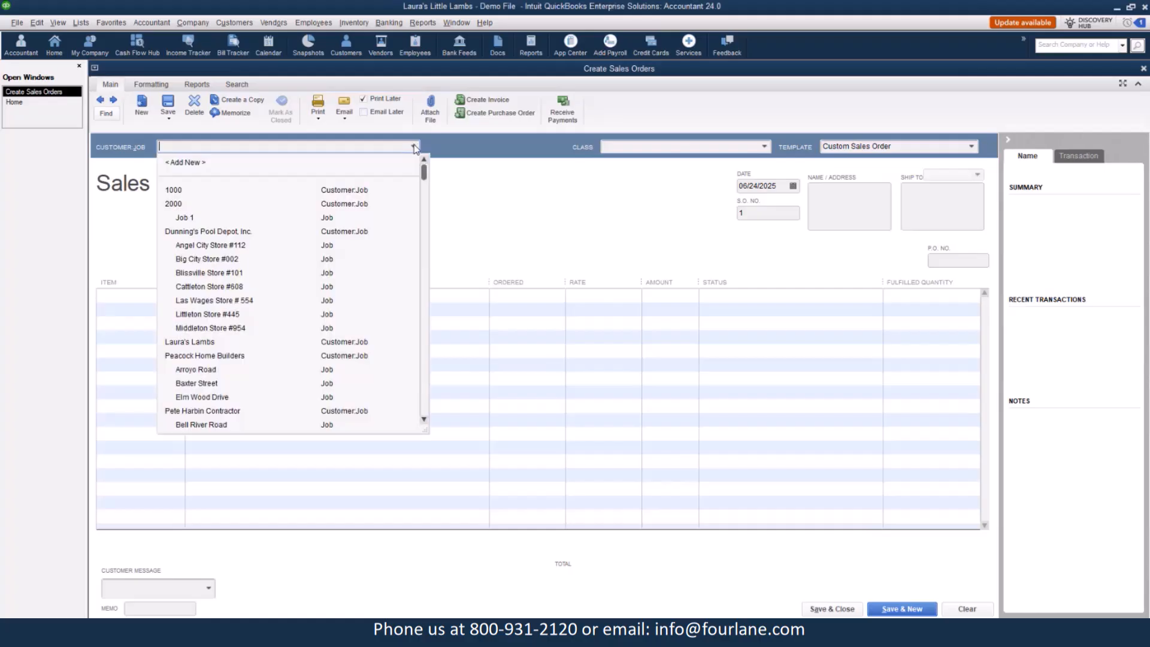
pyautogui.click(190, 246)
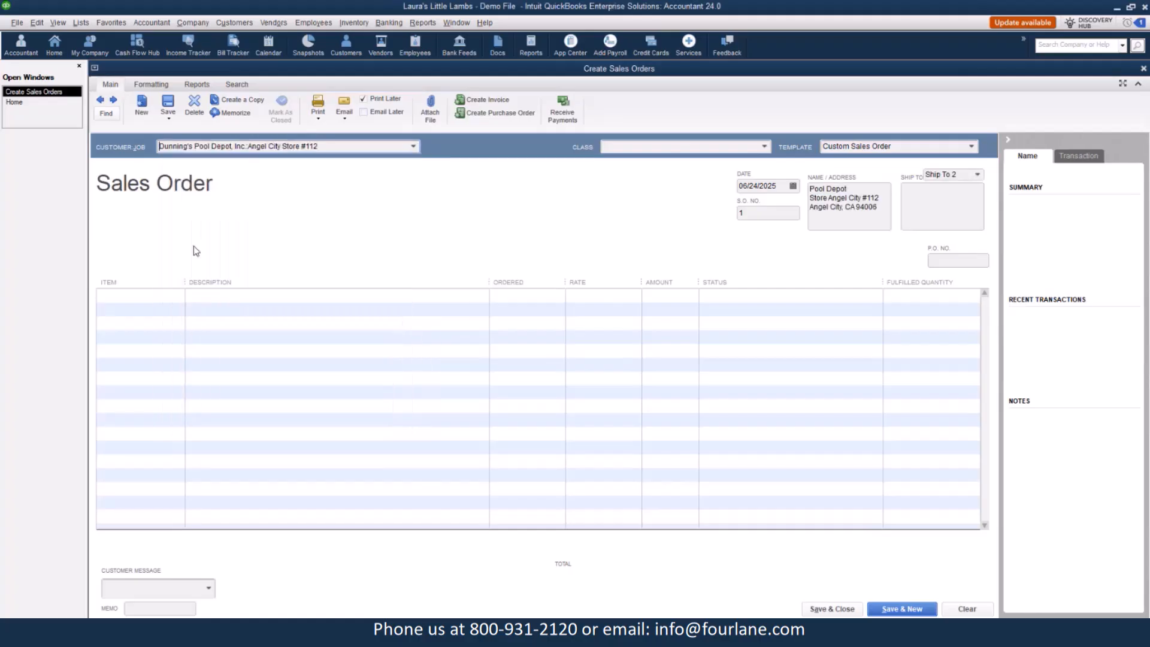
# Add a sales order line for item ANAD with an ordered quantity of 5.
pyautogui.click(180, 295)
pyautogui.click(178, 295)
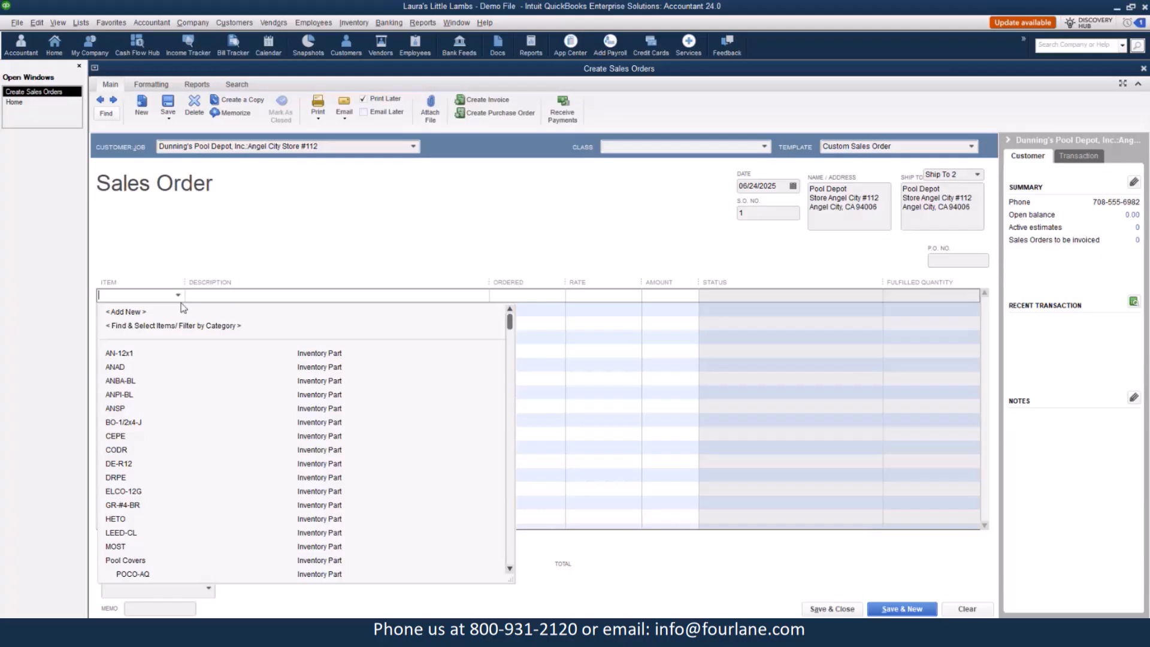
pyautogui.click(116, 367)
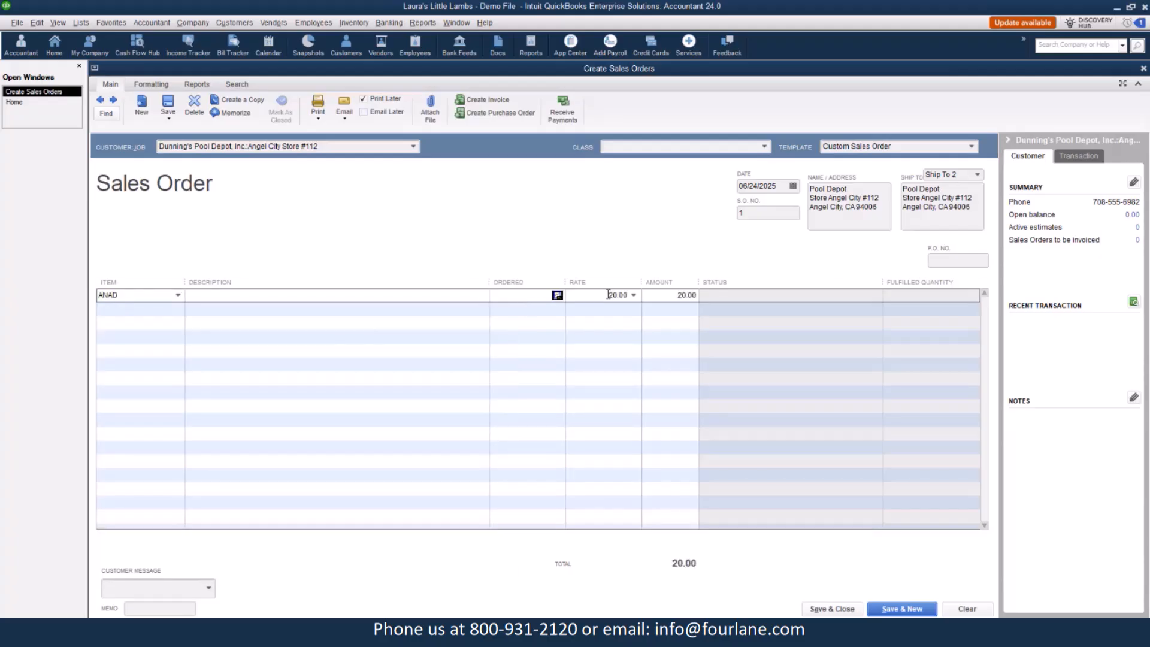
pyautogui.write('5')
pyautogui.press('Tab')
# Add a second line for item CEPE with an ordered quantity of 10.
pyautogui.click(173, 309)
pyautogui.click(178, 309)
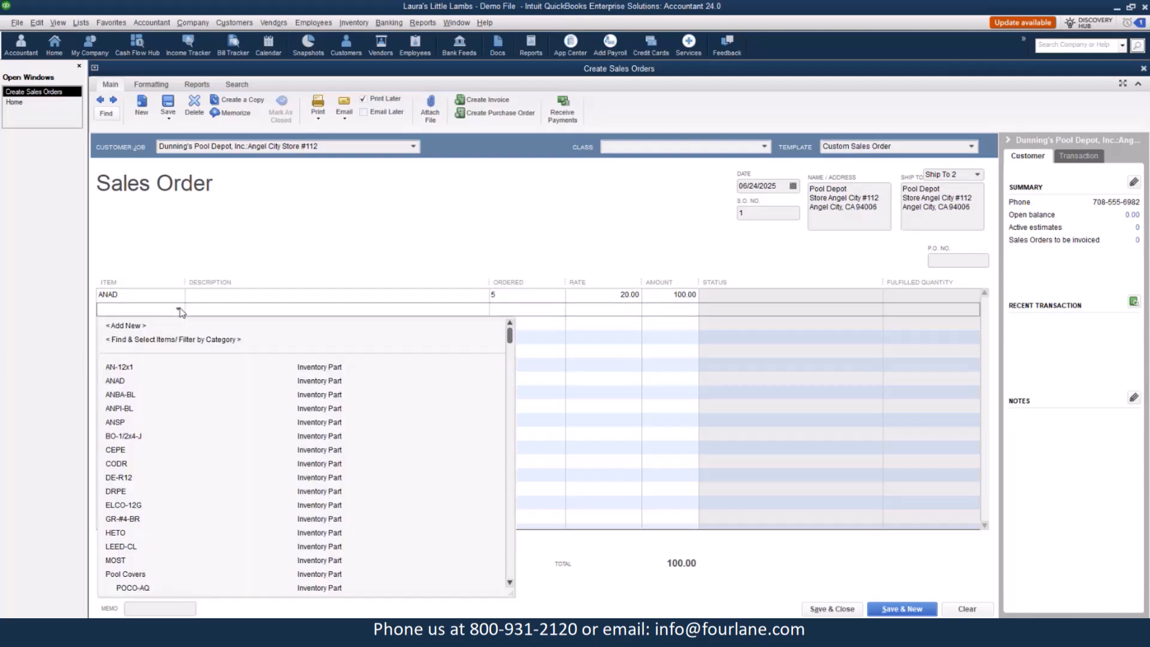
pyautogui.click(117, 454)
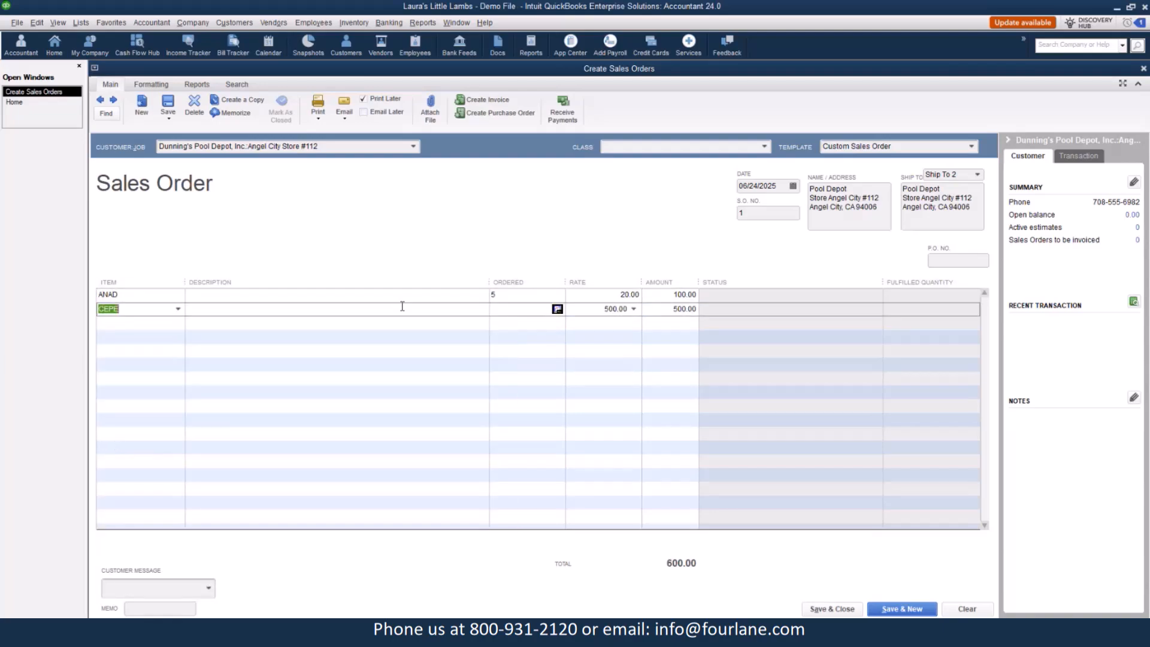
pyautogui.click(508, 309)
pyautogui.write('10')
pyautogui.press('Tab')
# Add a third line for item CODR with an ordered quantity of 50 and save the sales order.
pyautogui.click(123, 325)
pyautogui.click(178, 324)
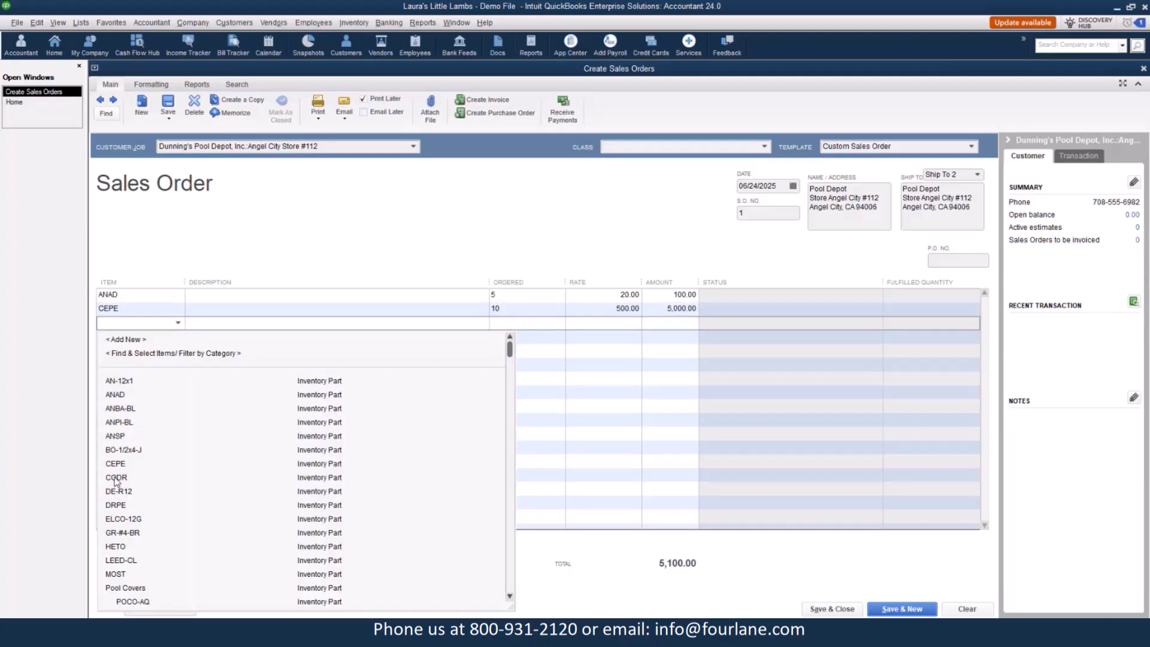
pyautogui.click(116, 478)
pyautogui.click(511, 323)
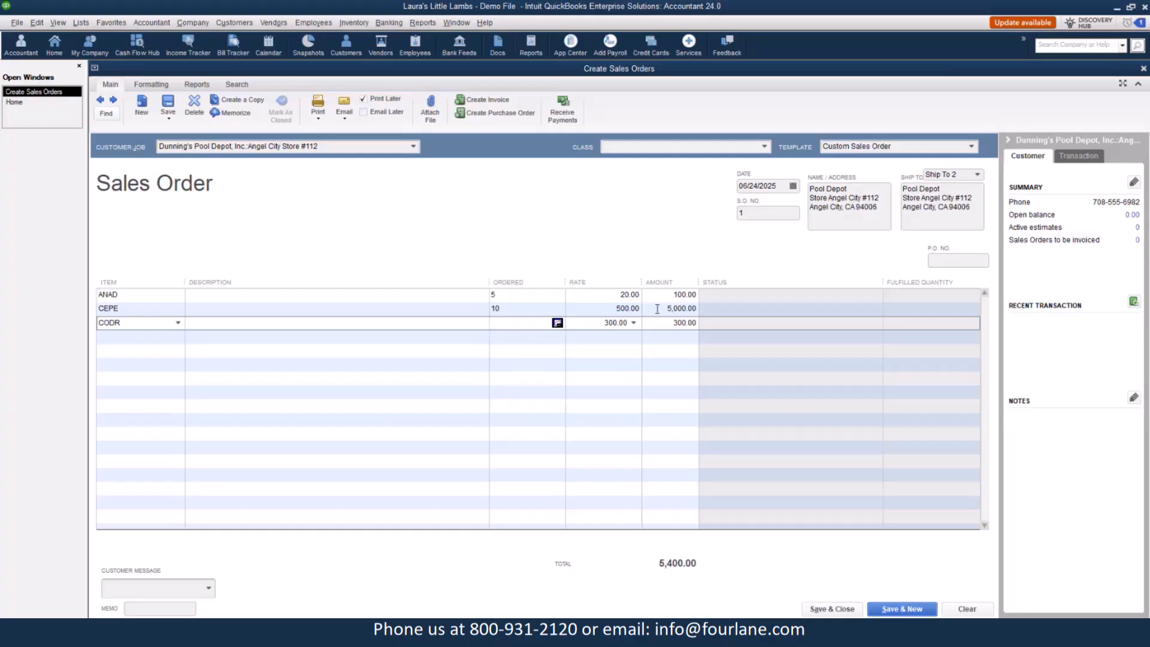
pyautogui.write('50')
pyautogui.press('Tab')
pyautogui.click(169, 107)
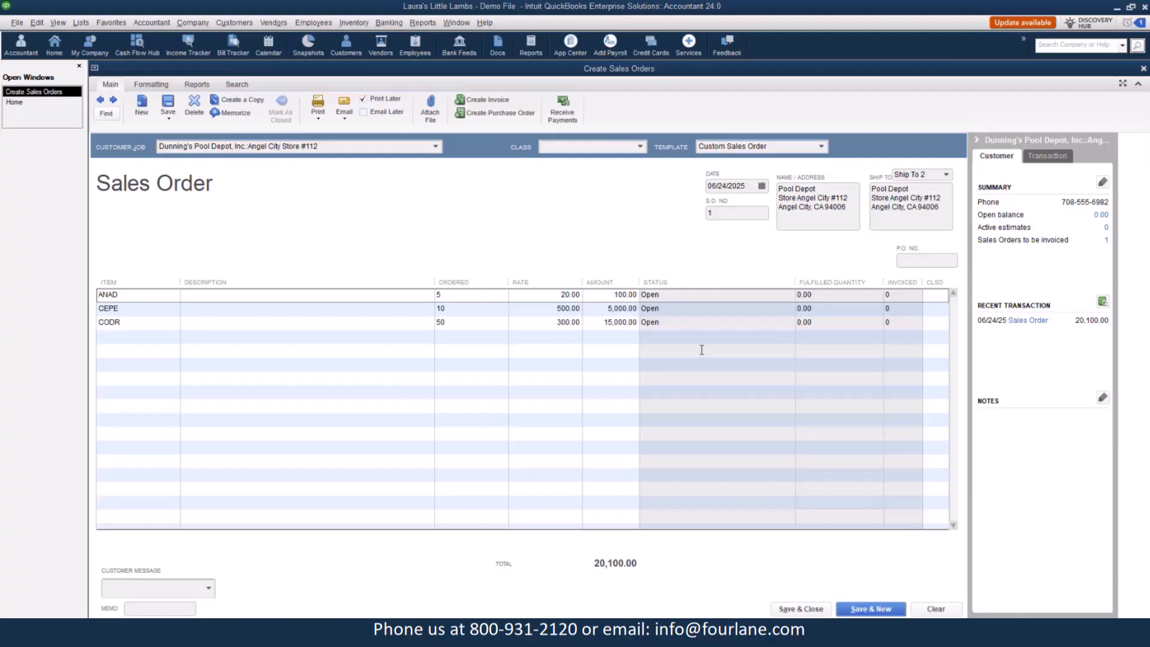
# Check the current availability of item ANAD and show its details for sales orders.
pyautogui.click(463, 294)
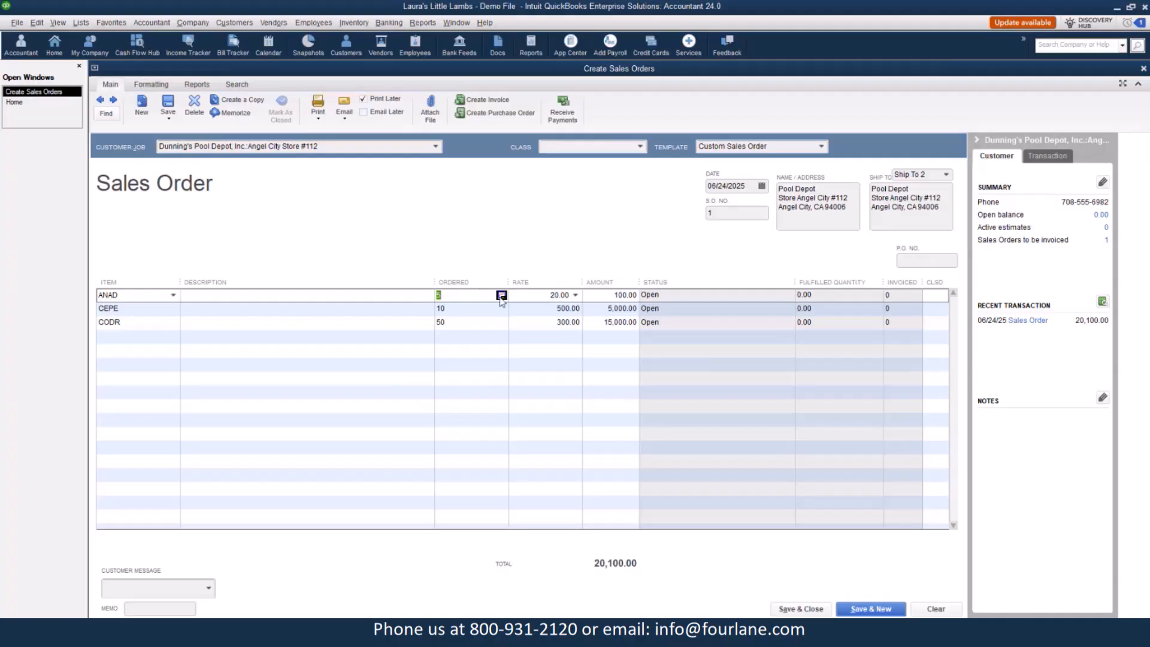
pyautogui.click(501, 296)
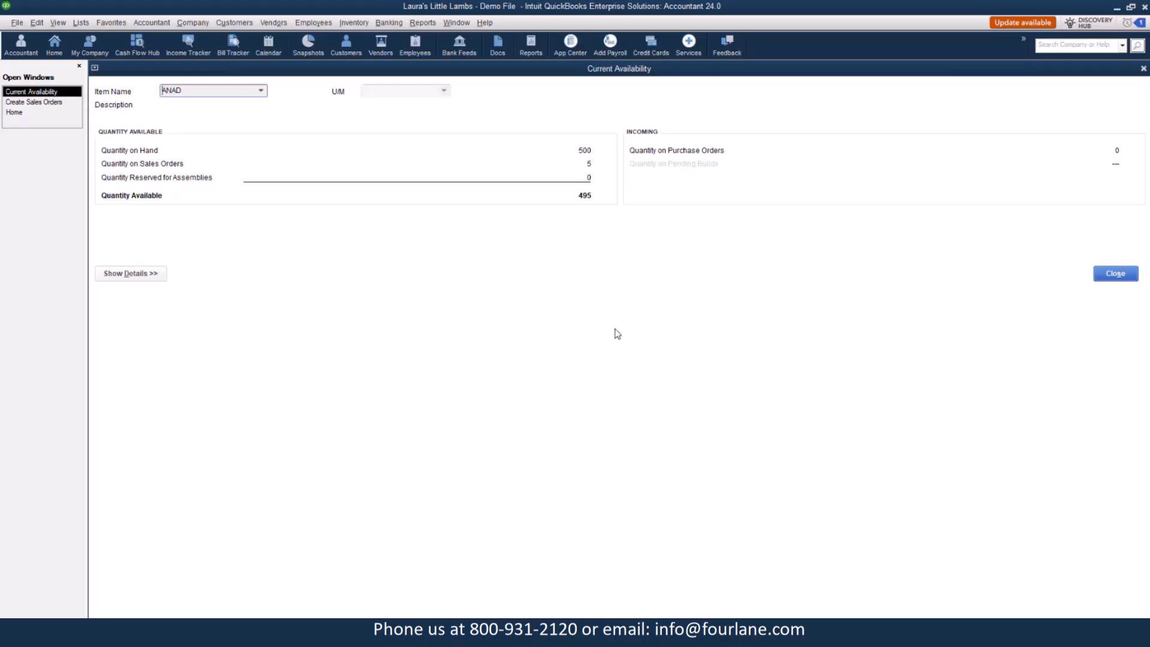
pyautogui.click(1115, 274)
pyautogui.click(124, 275)
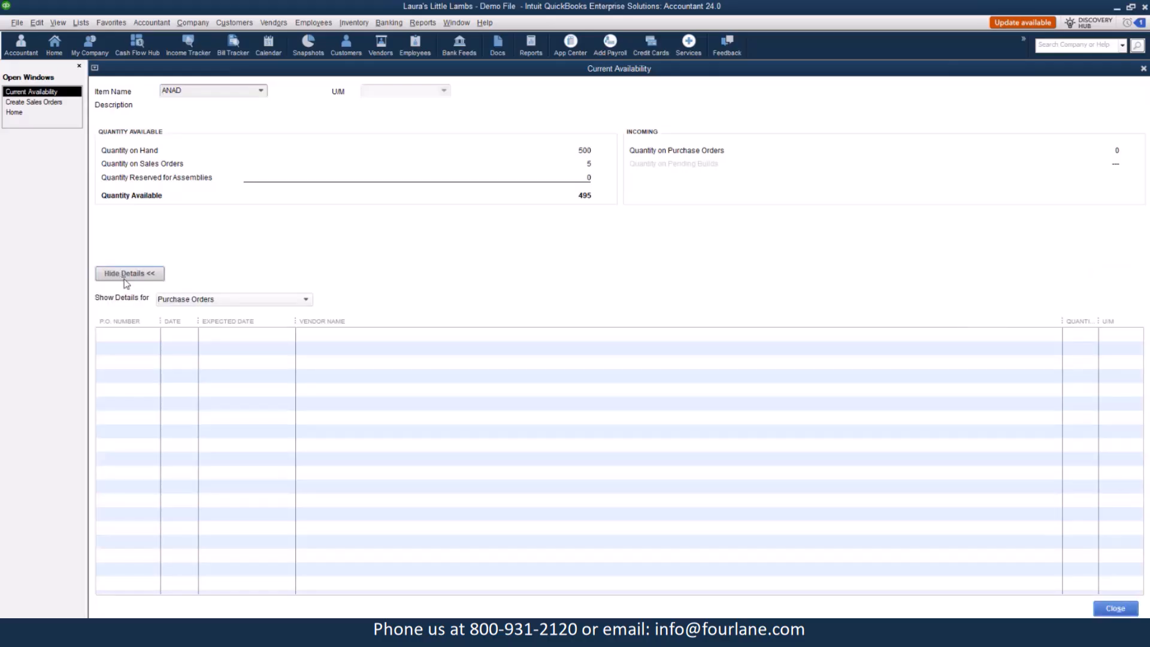
pyautogui.click(305, 299)
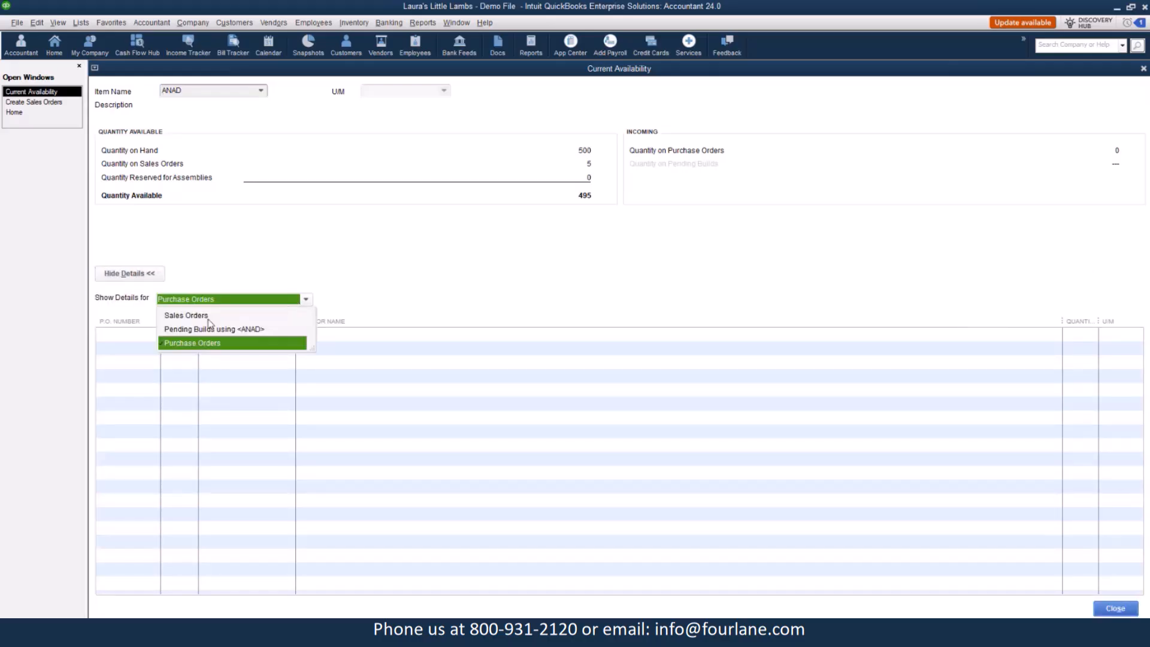
pyautogui.click(185, 316)
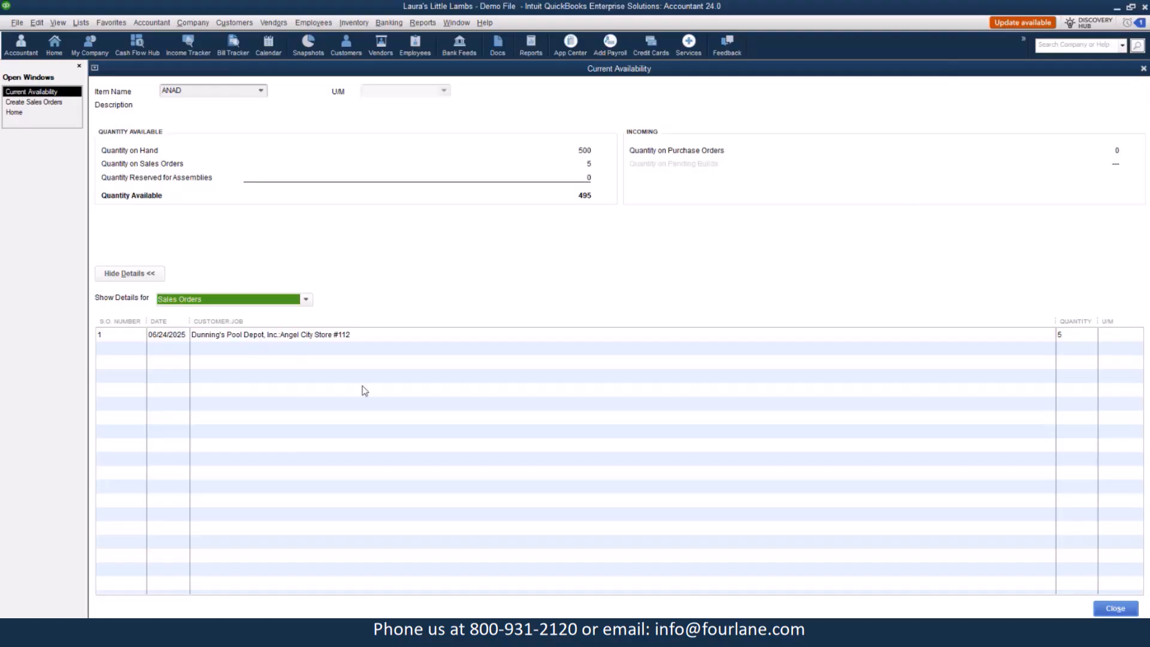
pyautogui.click(305, 299)
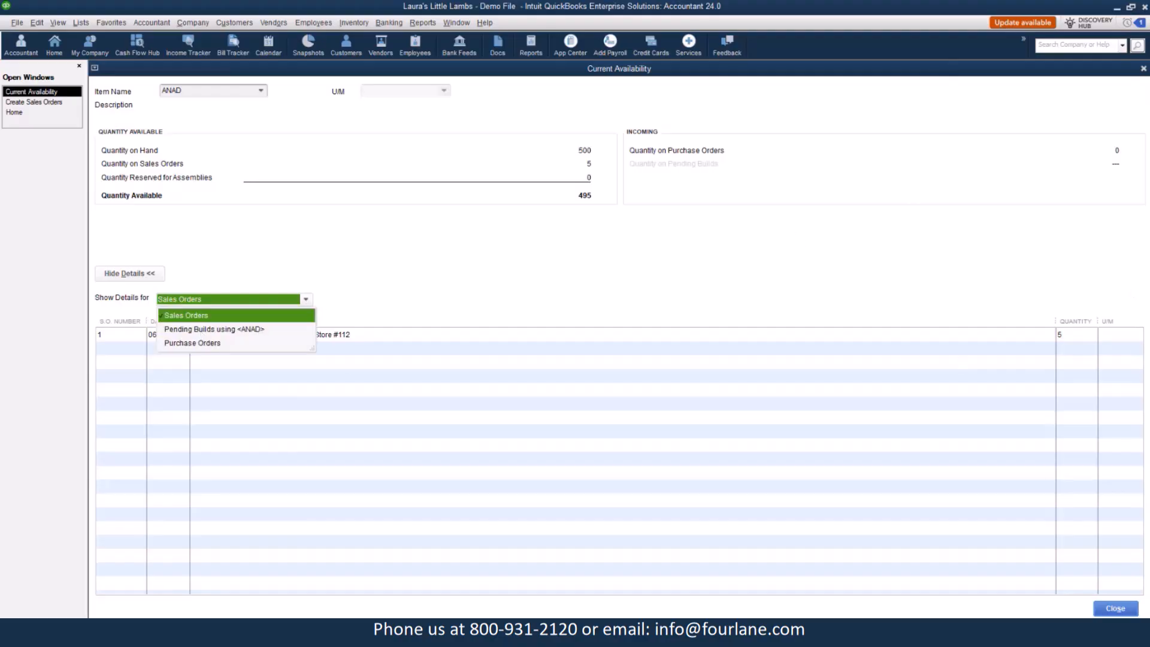
pyautogui.click(1102, 609)
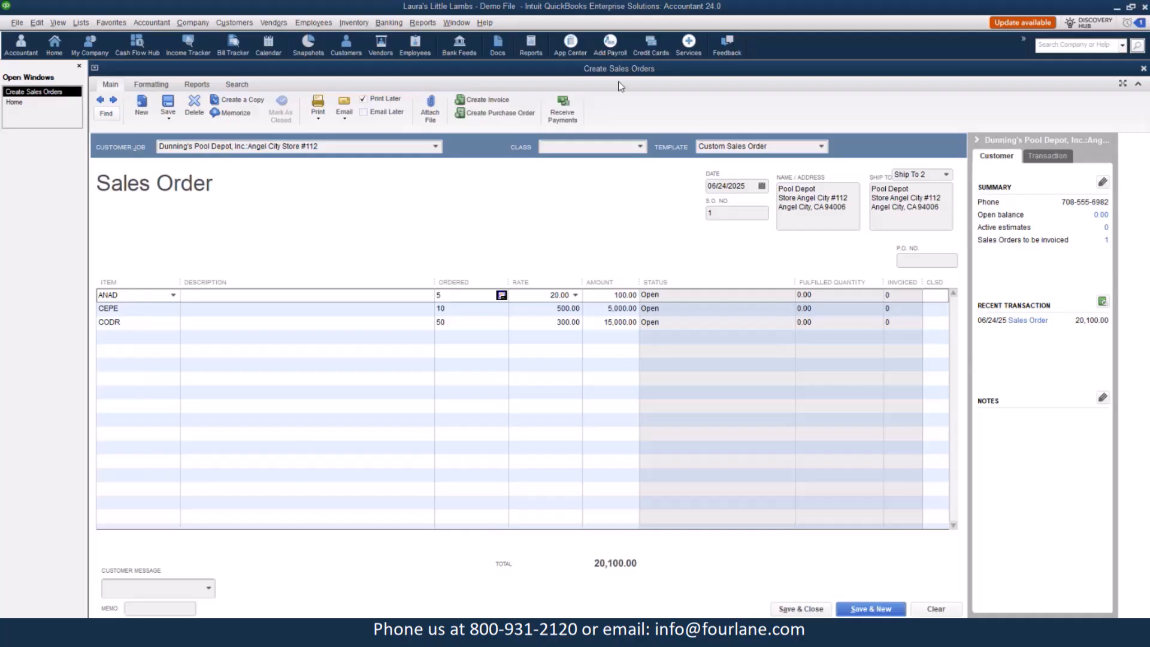
# Open the Sales Order Fulfillment Worksheet and send the open sales order for picking.
pyautogui.click(237, 25)
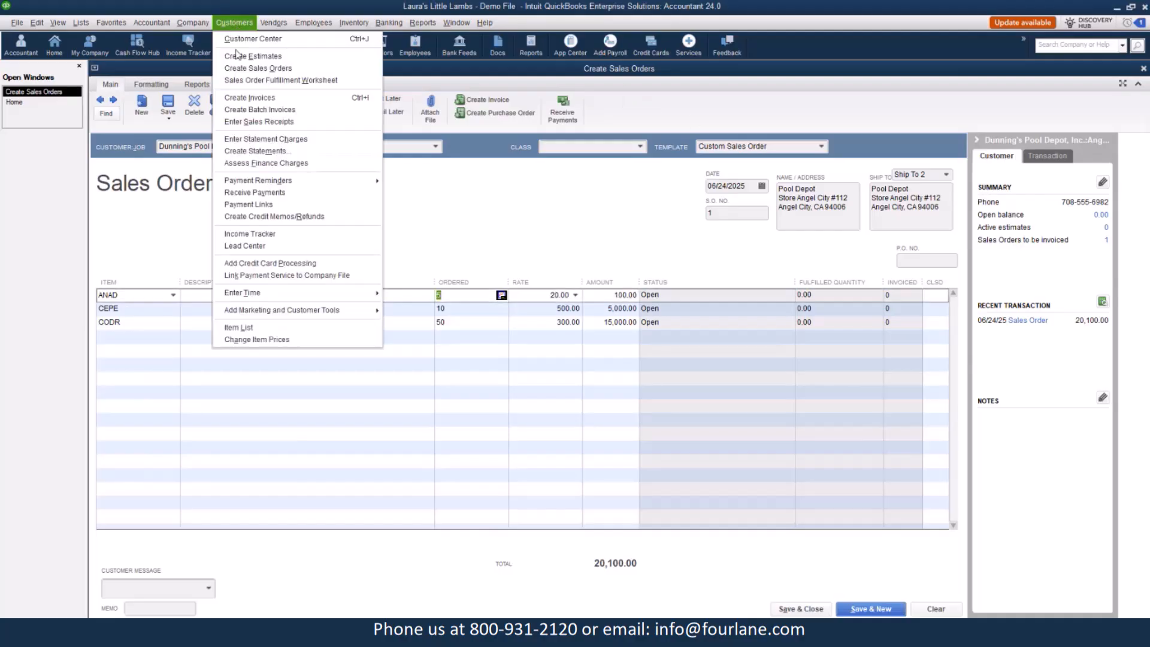
pyautogui.click(243, 90)
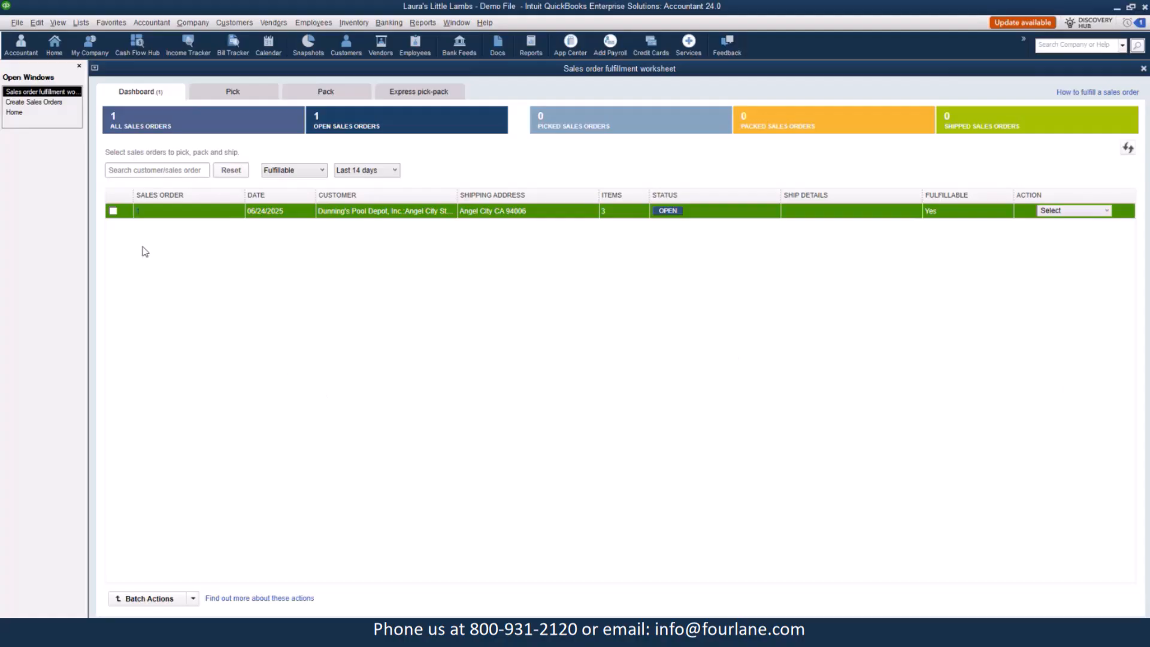
pyautogui.click(113, 211)
pyautogui.click(1081, 213)
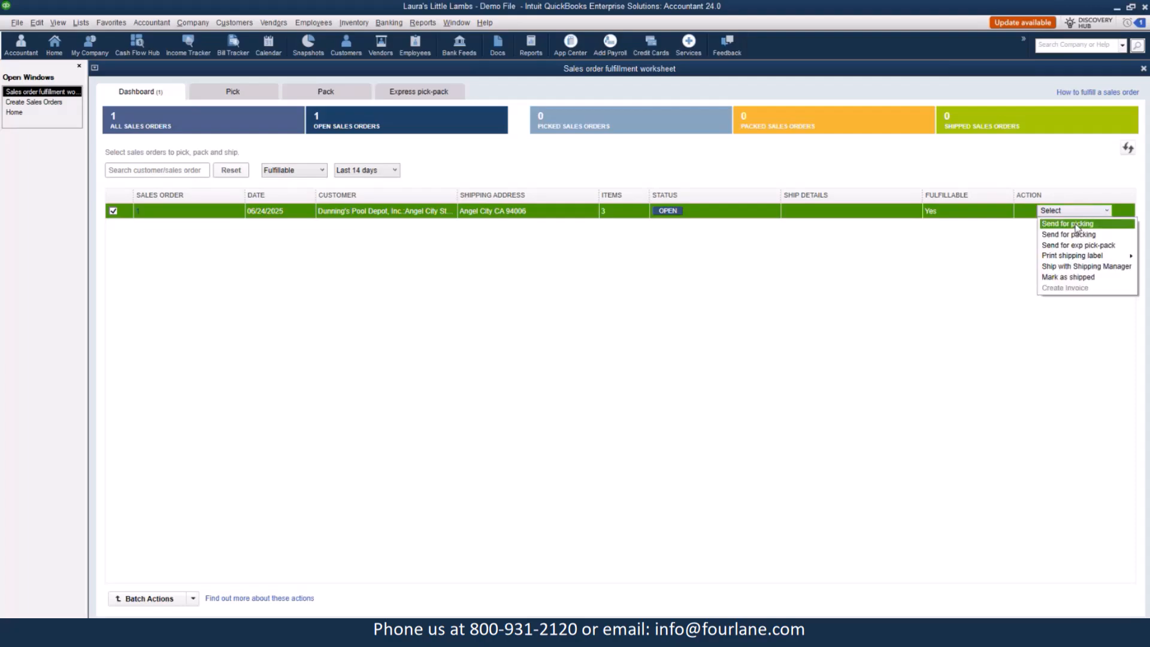
pyautogui.click(1067, 223)
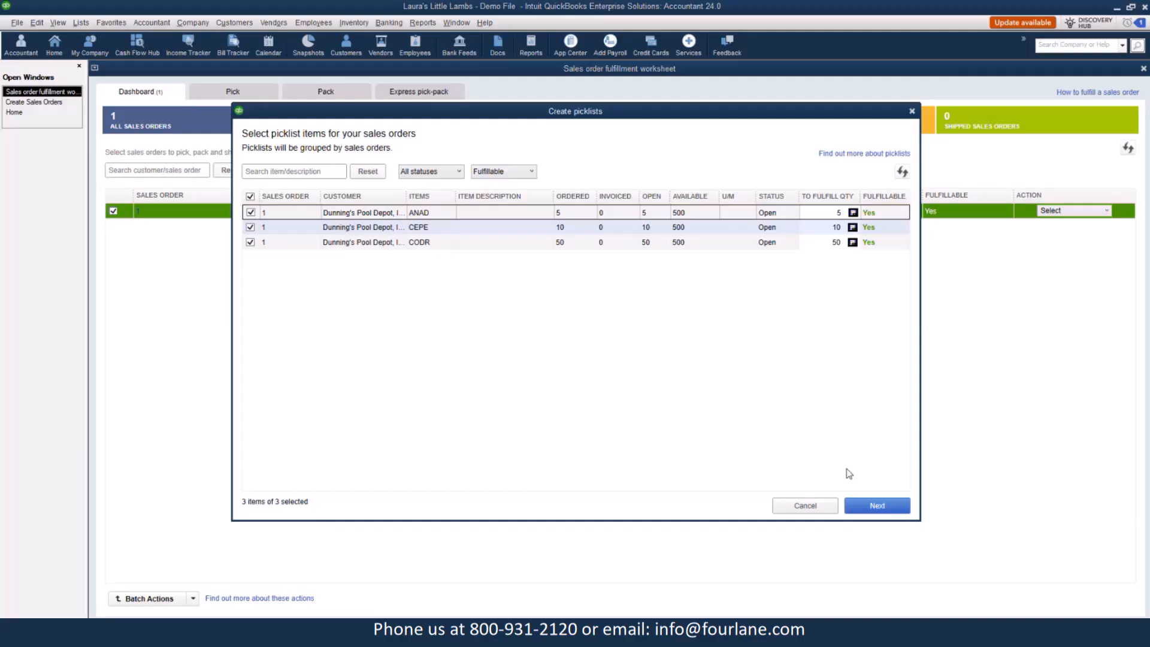
# Continue to the picklist, add the note "Delicate Order" and assign picker Warehouse User A.
pyautogui.click(885, 509)
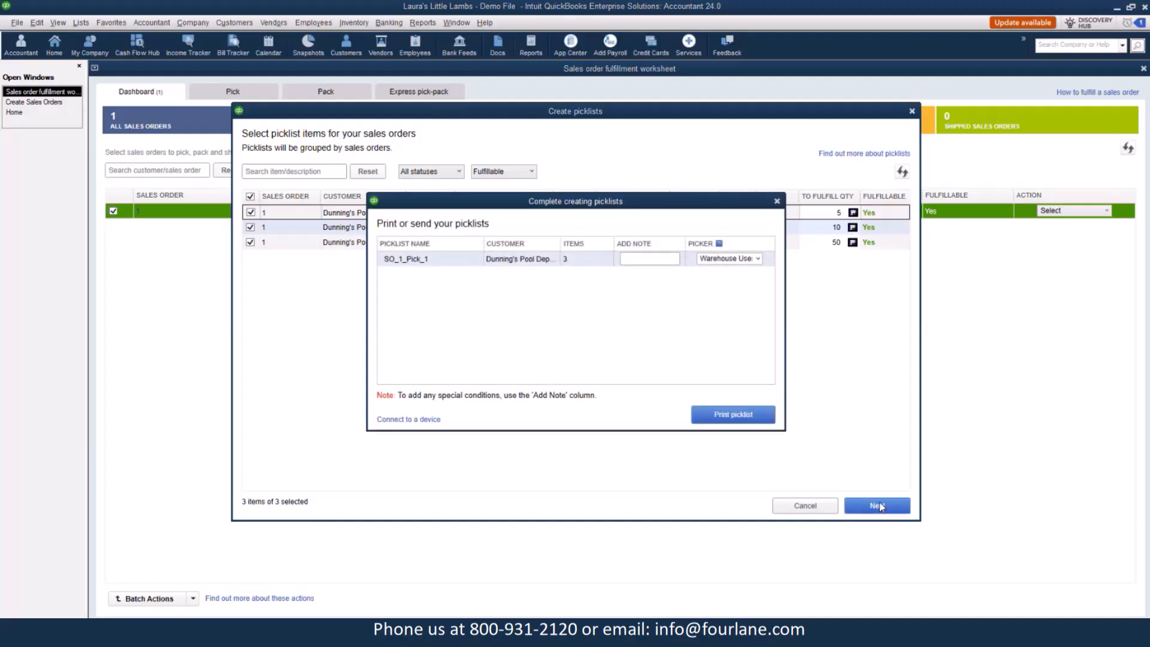
pyautogui.click(659, 261)
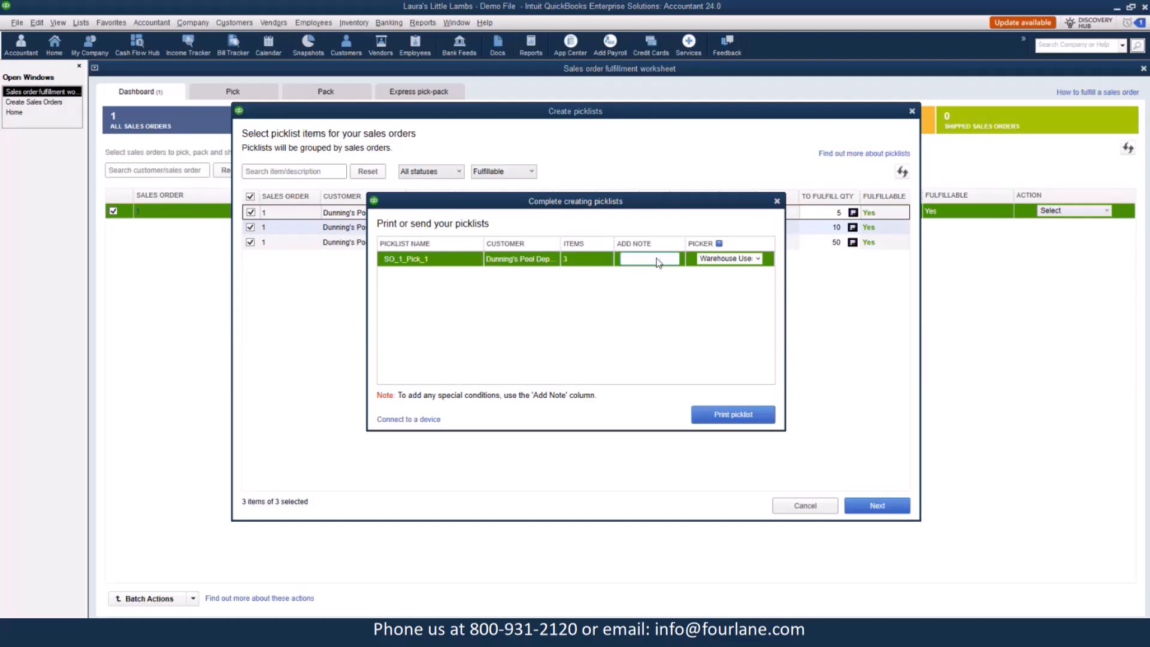
pyautogui.write('Delicate Order')
pyautogui.click(757, 259)
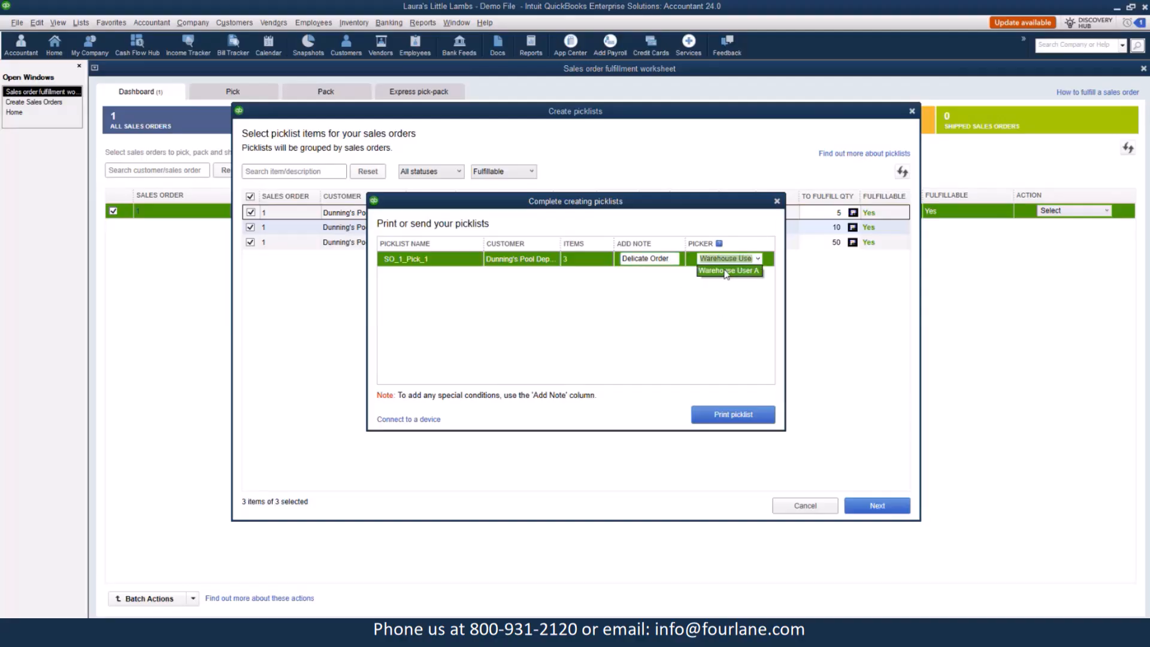
# Create the picklist through Print picklist, closing the preview and cancelling the actual printing.
pyautogui.click(735, 417)
pyautogui.click(735, 418)
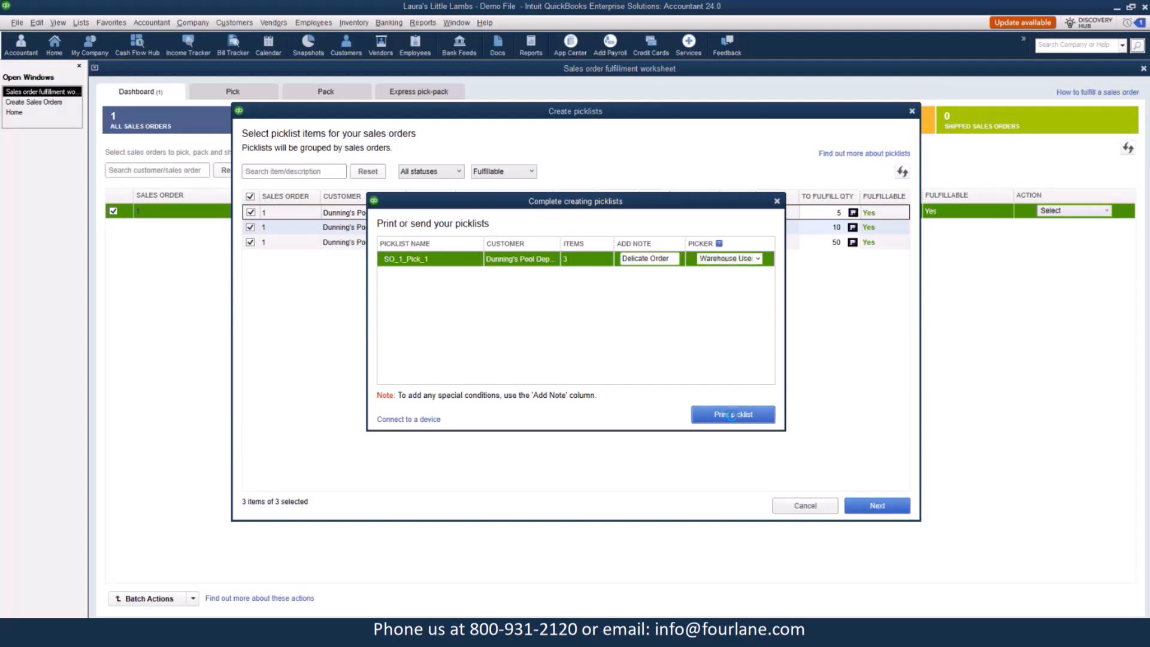
pyautogui.click(494, 246)
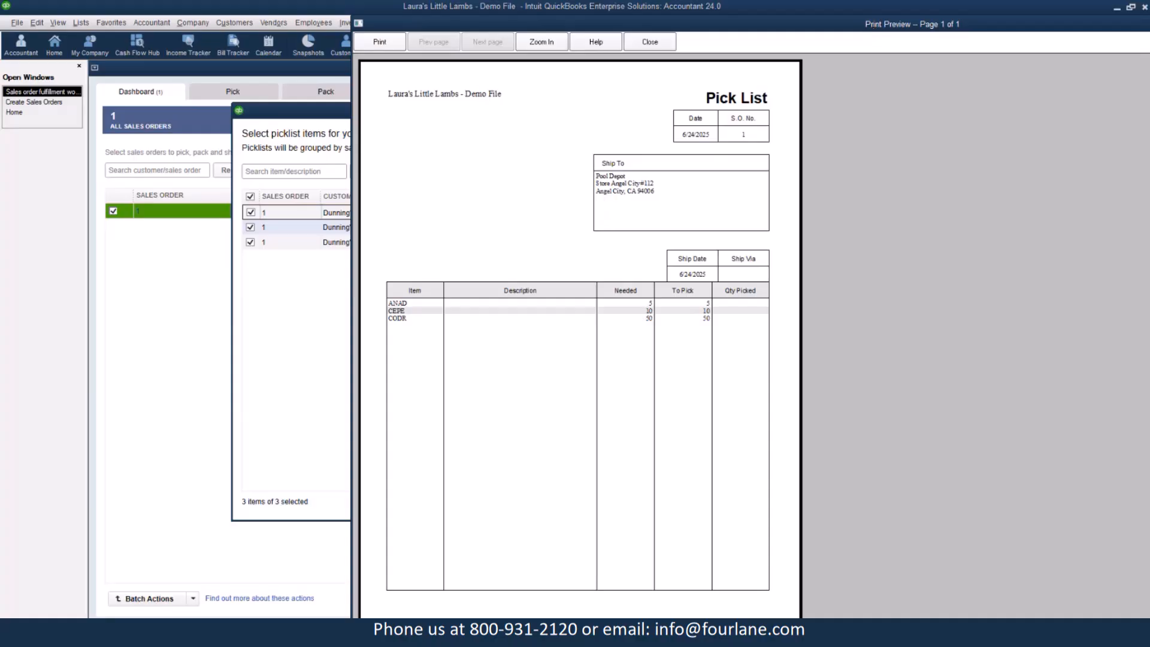
pyautogui.click(647, 42)
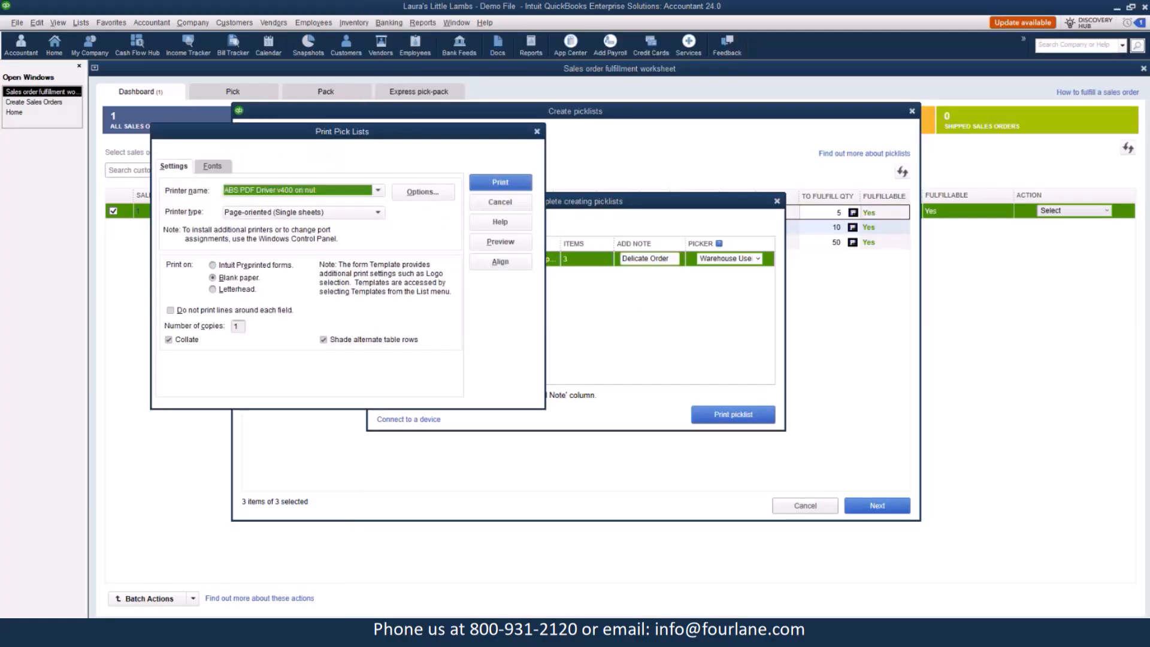
pyautogui.click(496, 201)
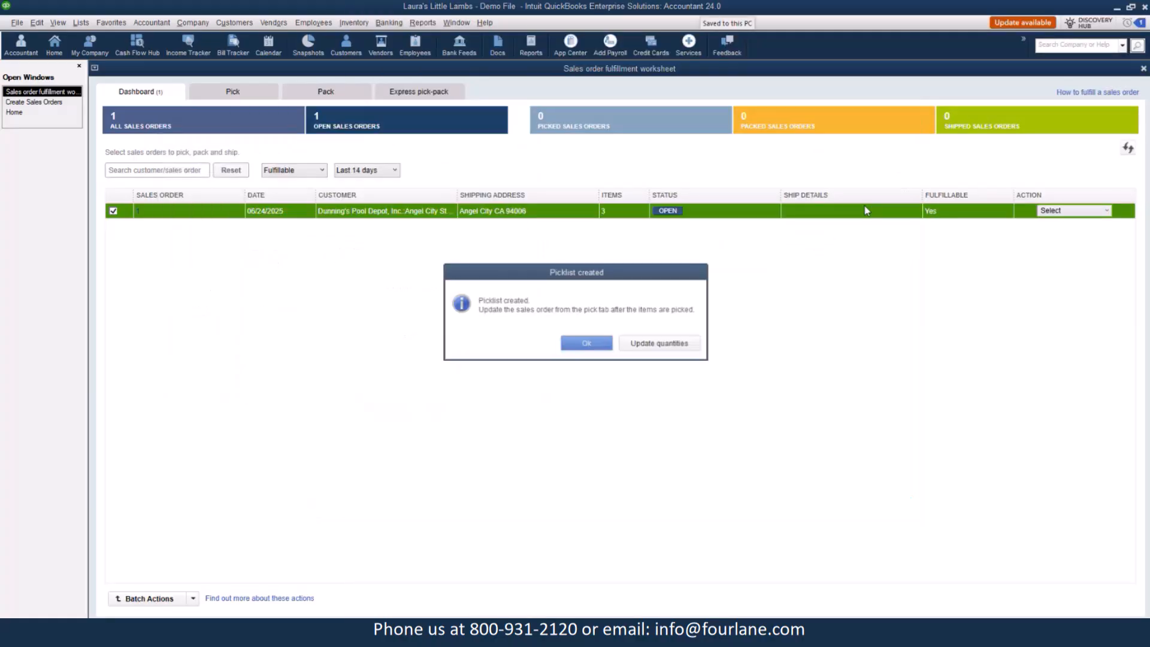
pyautogui.click(588, 344)
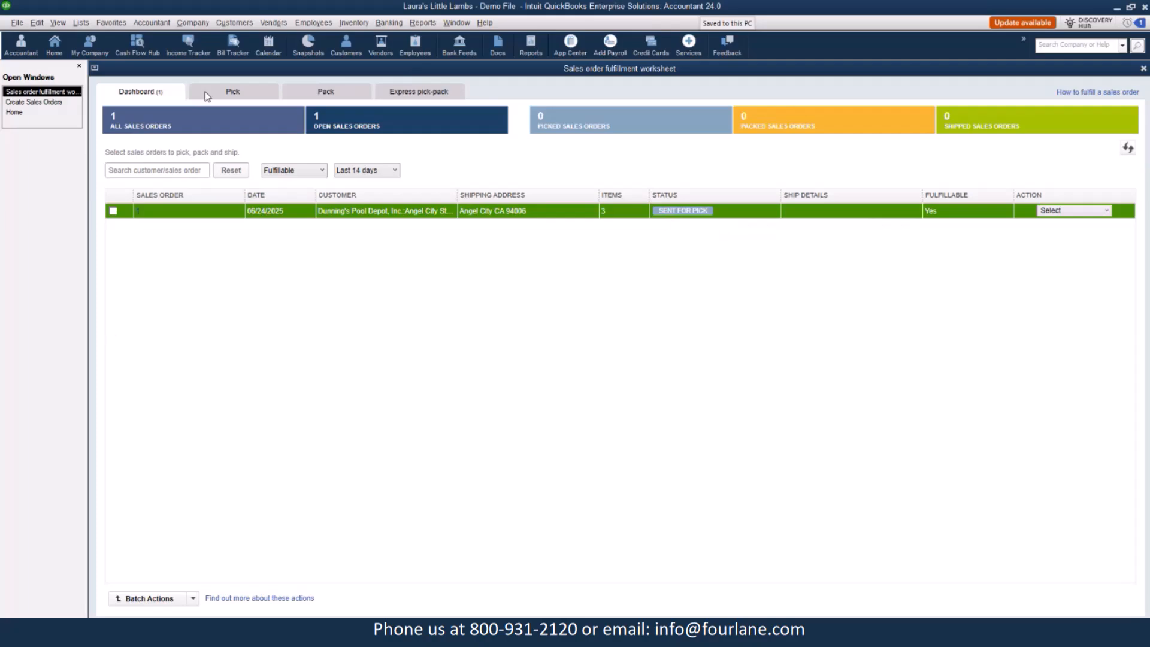
# Open picklist SO_1_Pick_1 from the worksheet's Pick list for review.
pyautogui.click(243, 96)
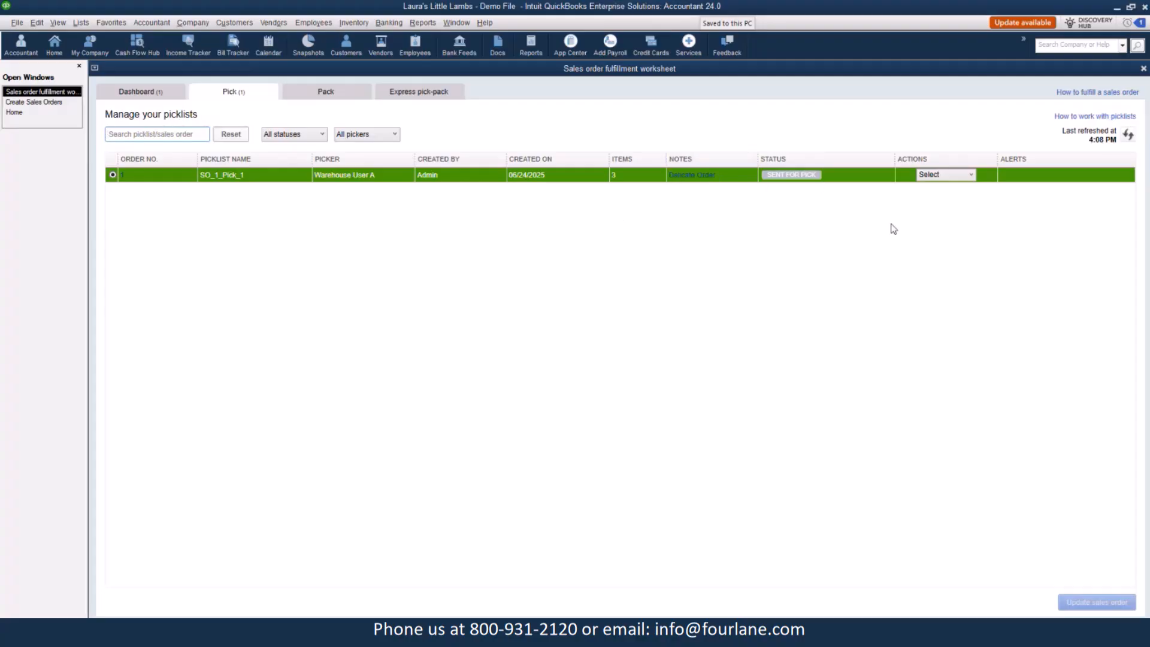
pyautogui.click(972, 177)
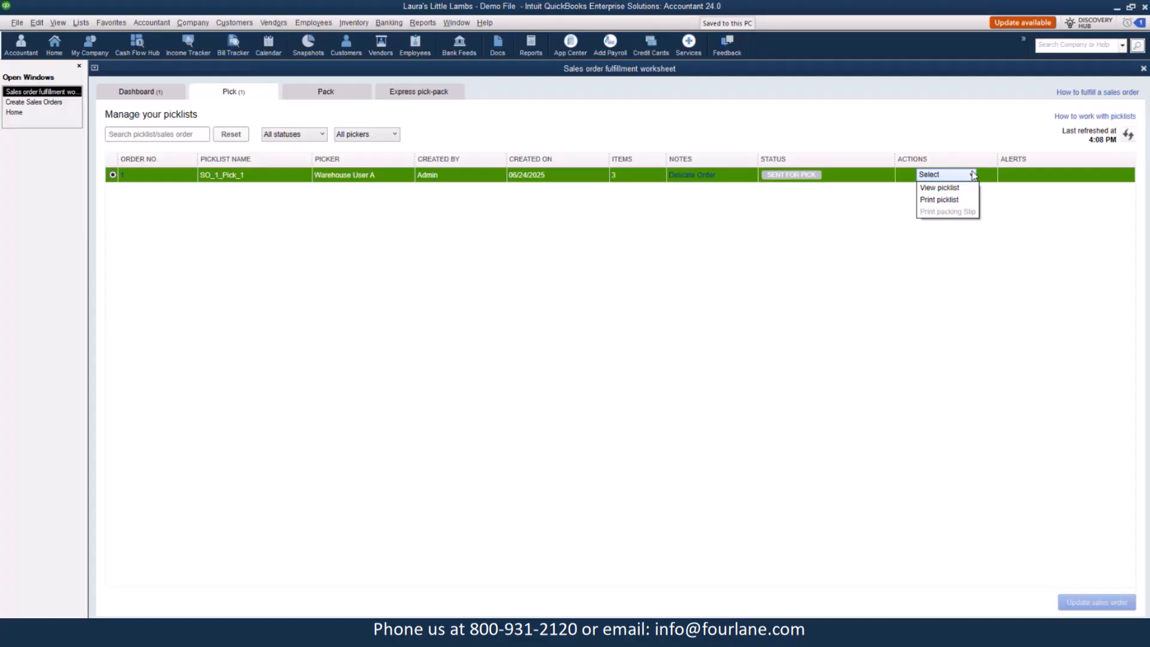
pyautogui.click(958, 189)
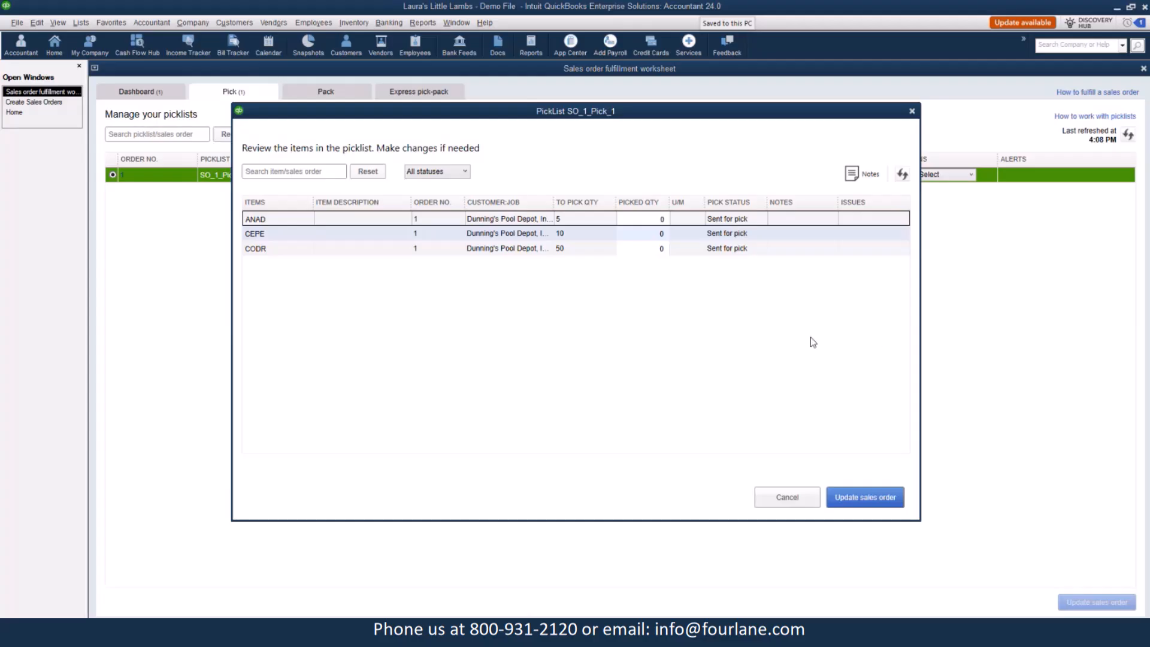
# Enter picked quantities of 5 for ANAD, 10 for CEPE and 50 for CODR, then update the sales order.
pyautogui.click(659, 219)
pyautogui.write('5')
pyautogui.click(652, 234)
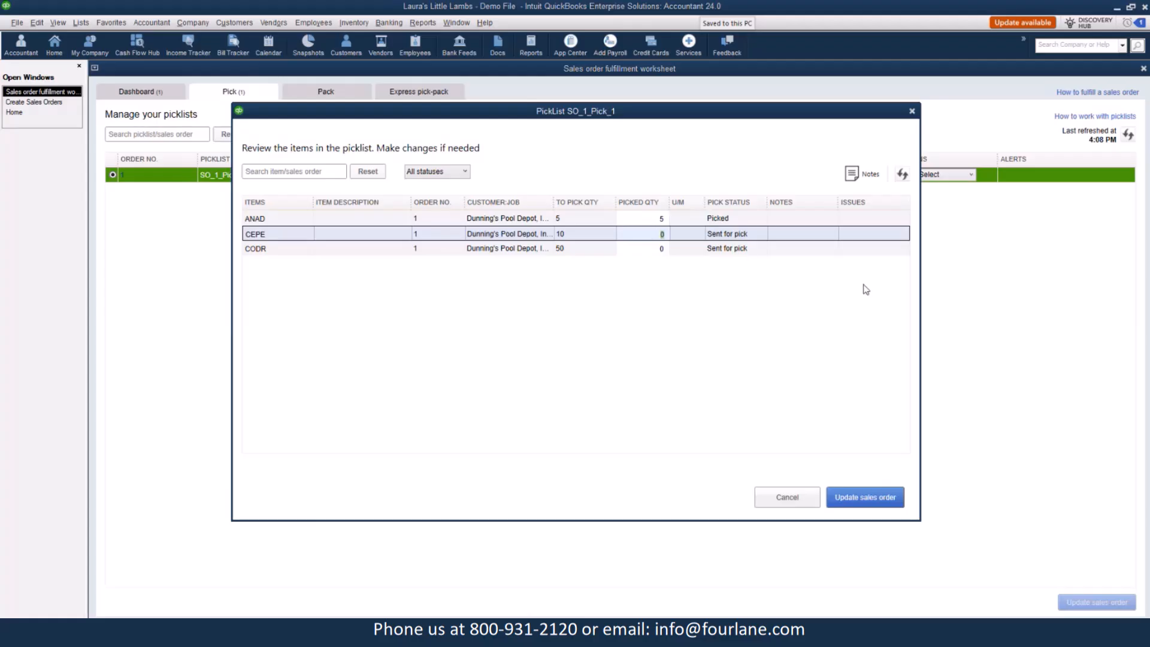
pyautogui.write('10')
pyautogui.click(656, 249)
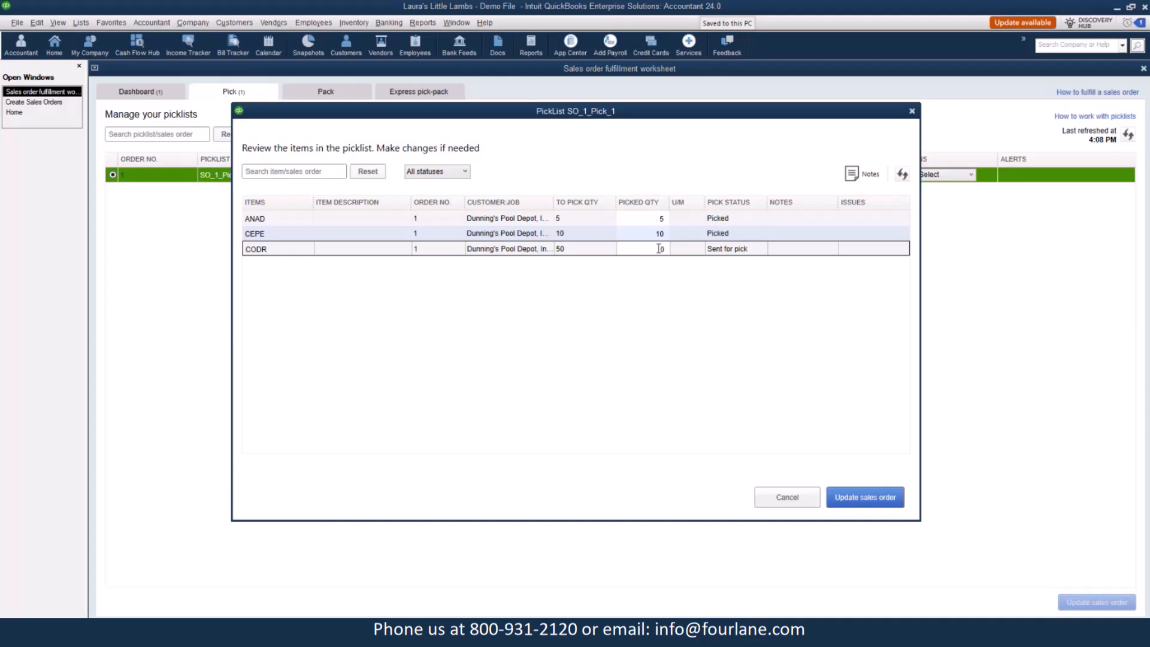
pyautogui.write('50')
pyautogui.click(879, 498)
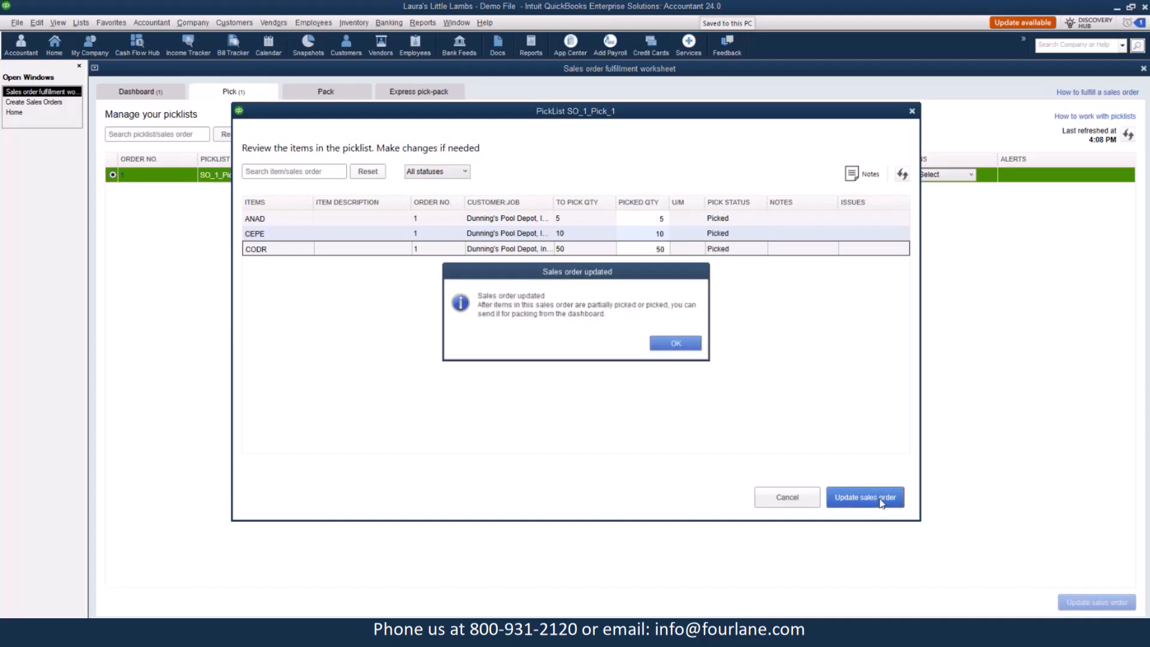
pyautogui.click(673, 345)
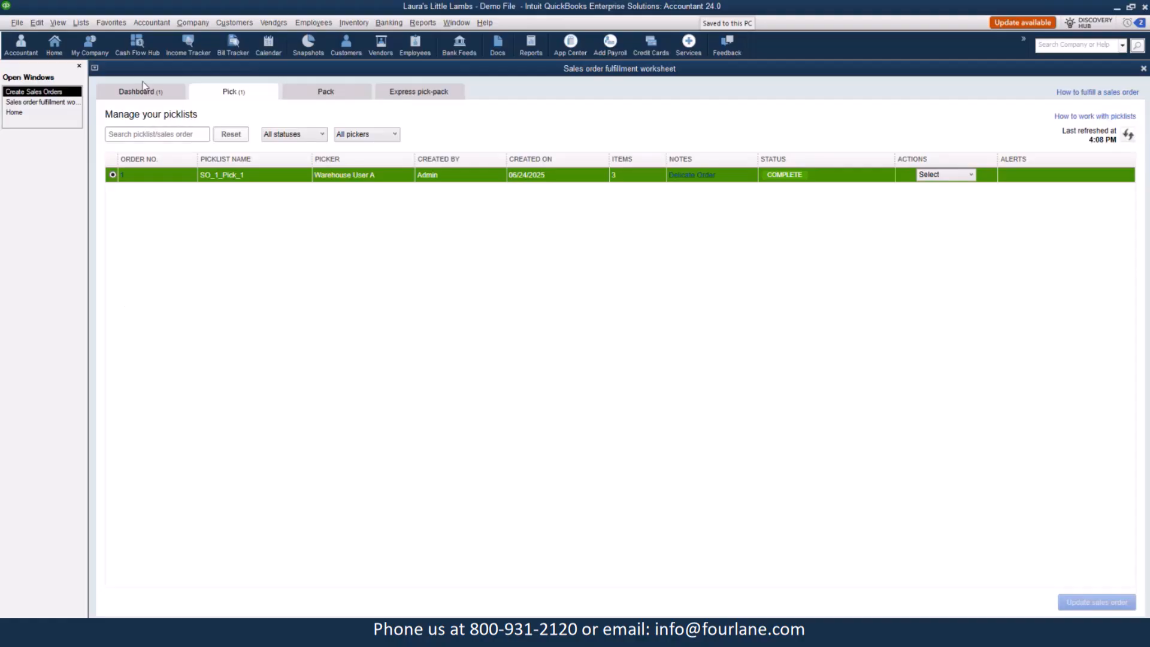
# Compare the sales order's status with the worksheet's Pick and Dashboard views.
pyautogui.click(54, 103)
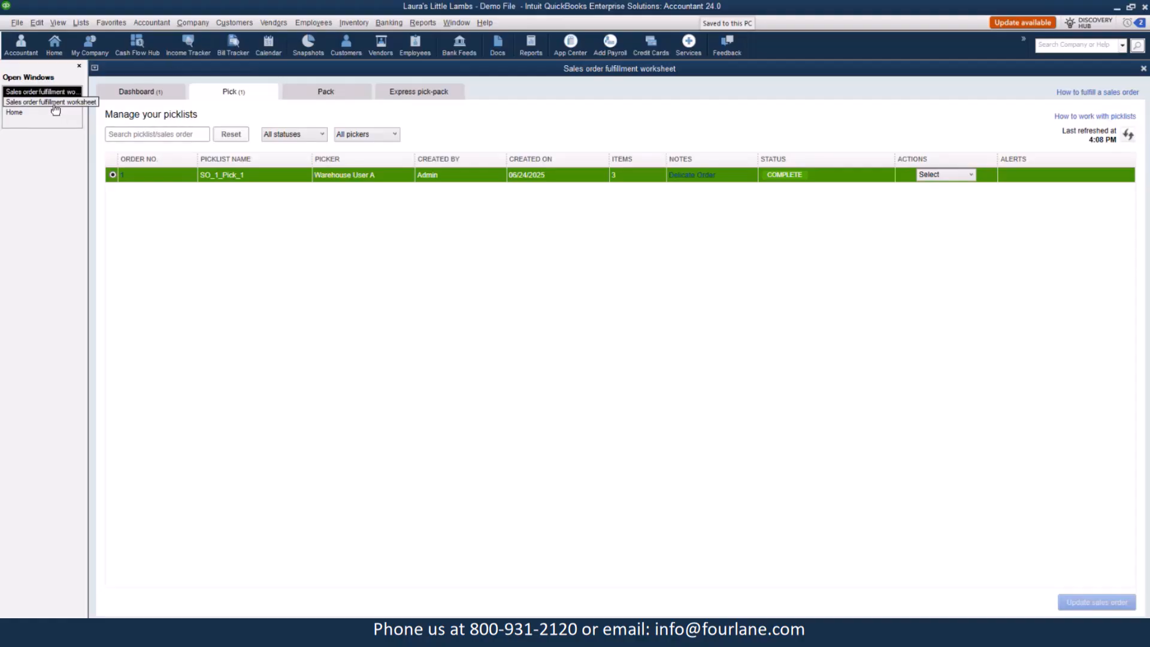
pyautogui.click(122, 174)
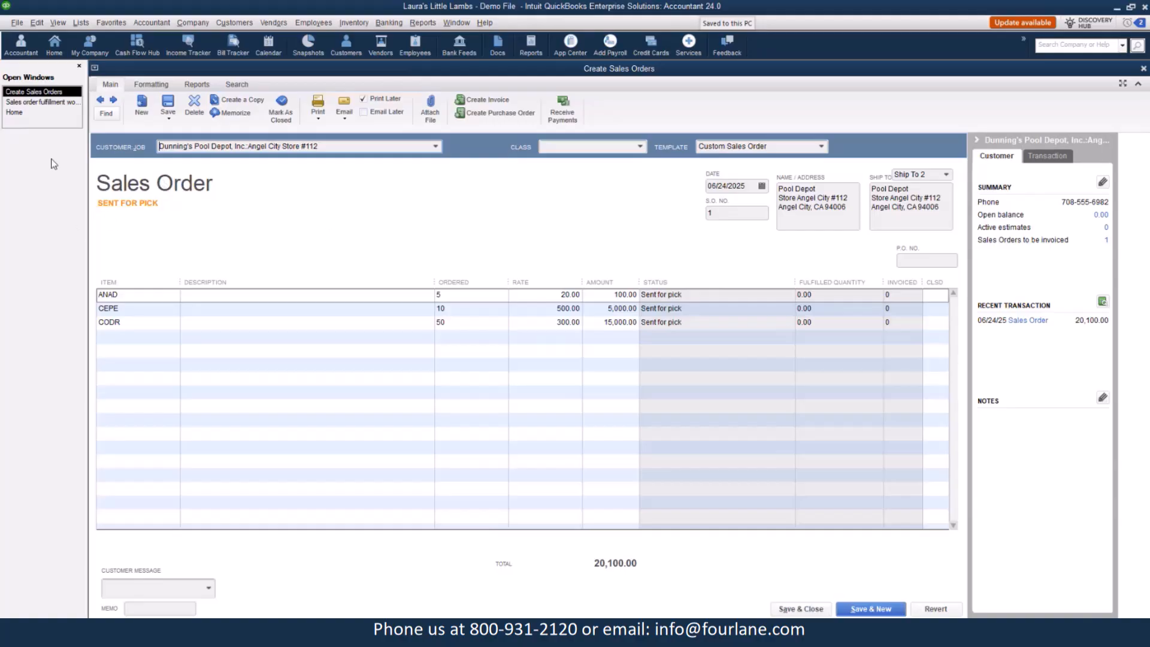
pyautogui.click(50, 104)
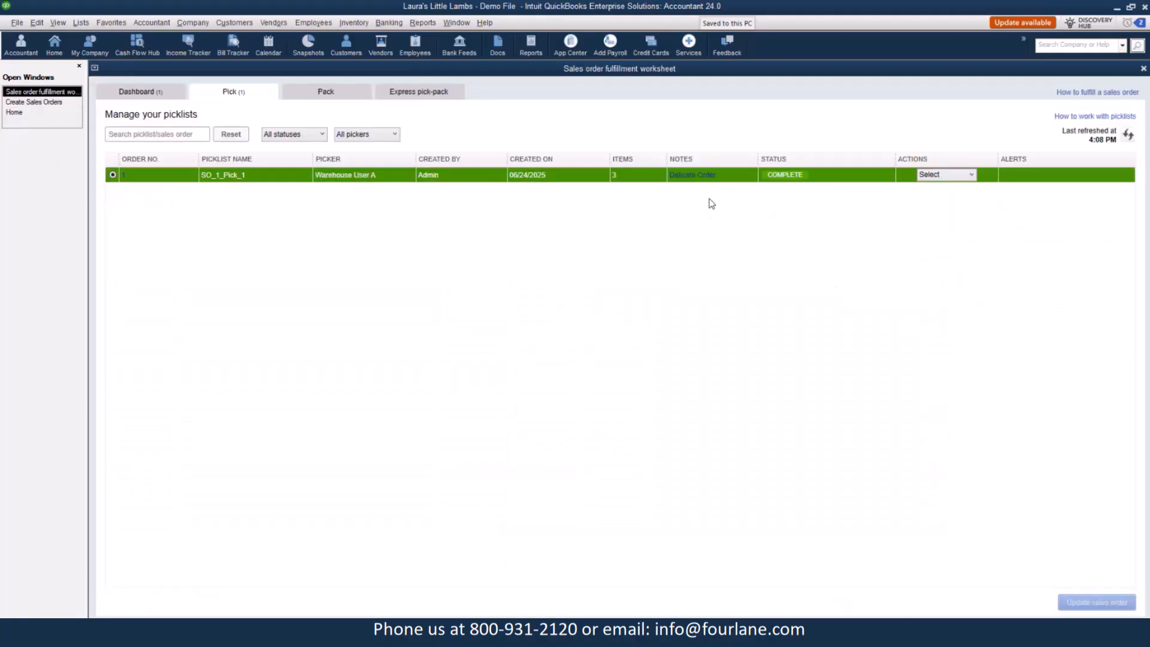
pyautogui.click(127, 91)
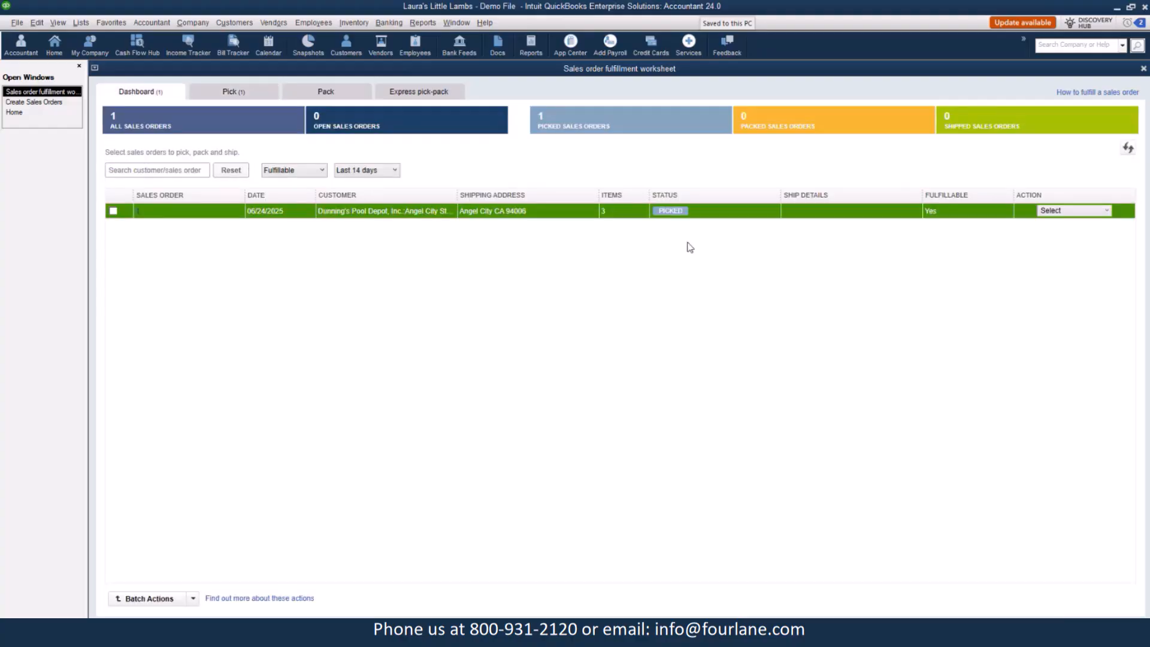
pyautogui.click(64, 104)
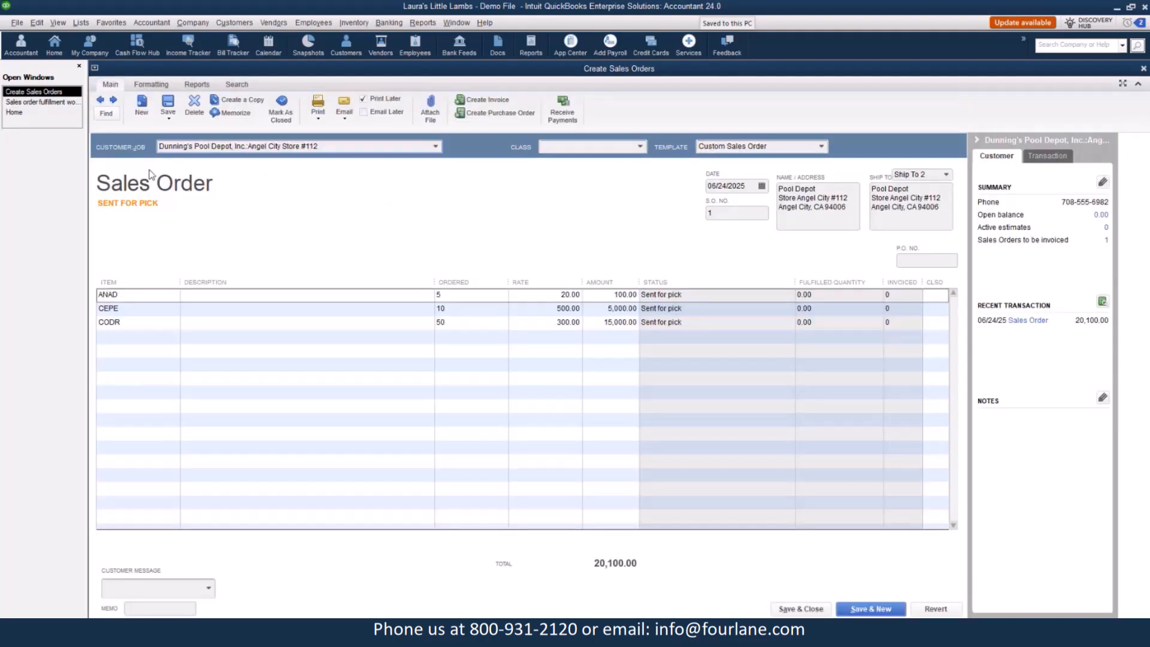
pyautogui.click(40, 104)
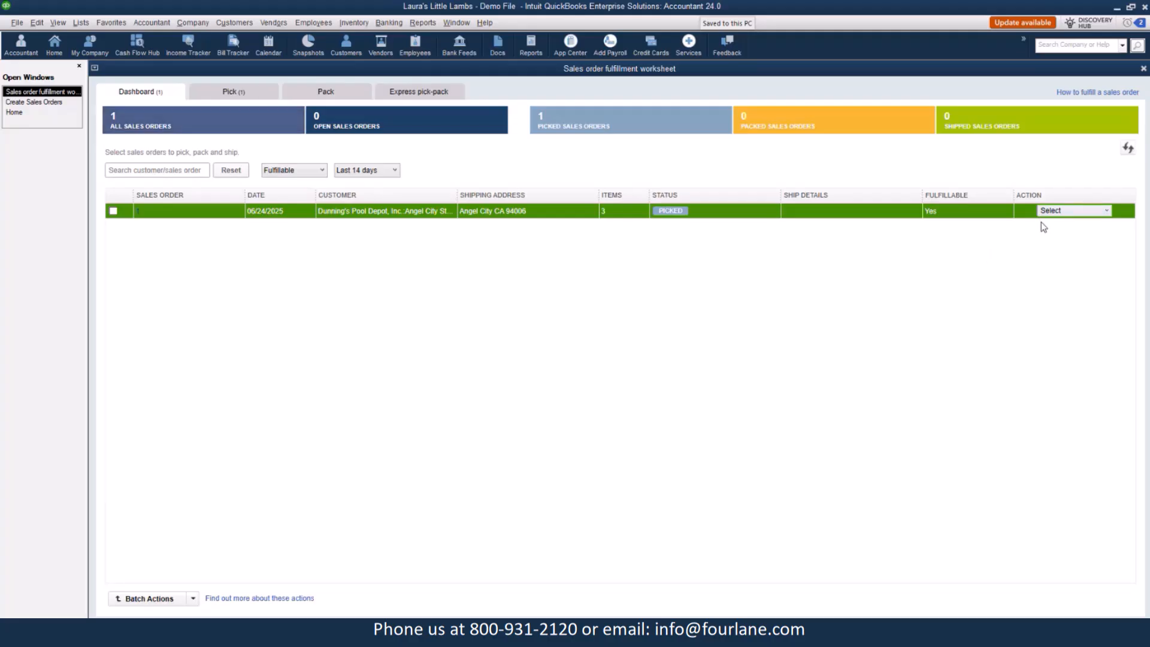
# Send the sales order for packing with Warehouse User A as packer, cancelling the printing of packing slips.
pyautogui.click(1056, 211)
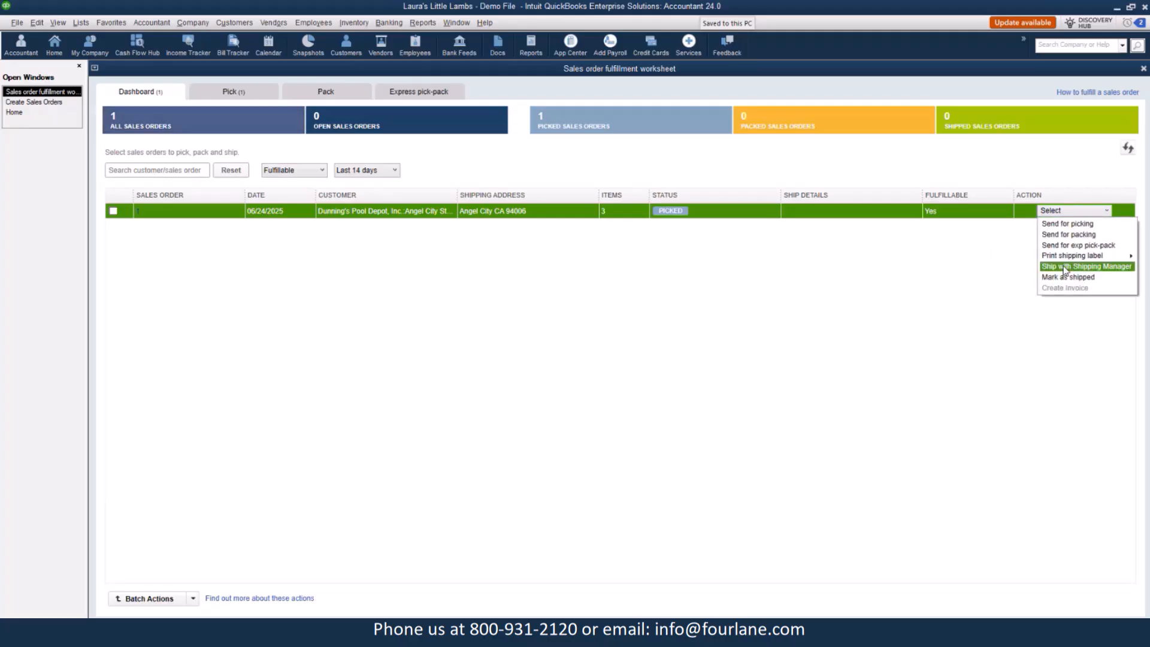
pyautogui.click(113, 212)
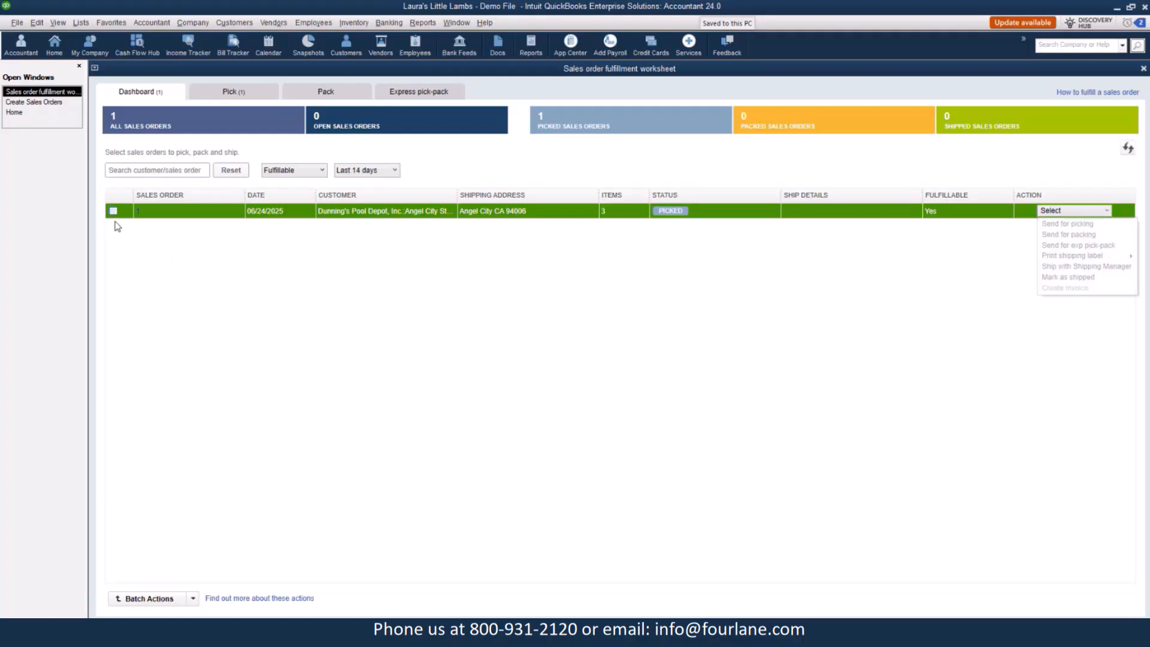
pyautogui.click(1093, 210)
pyautogui.click(1069, 237)
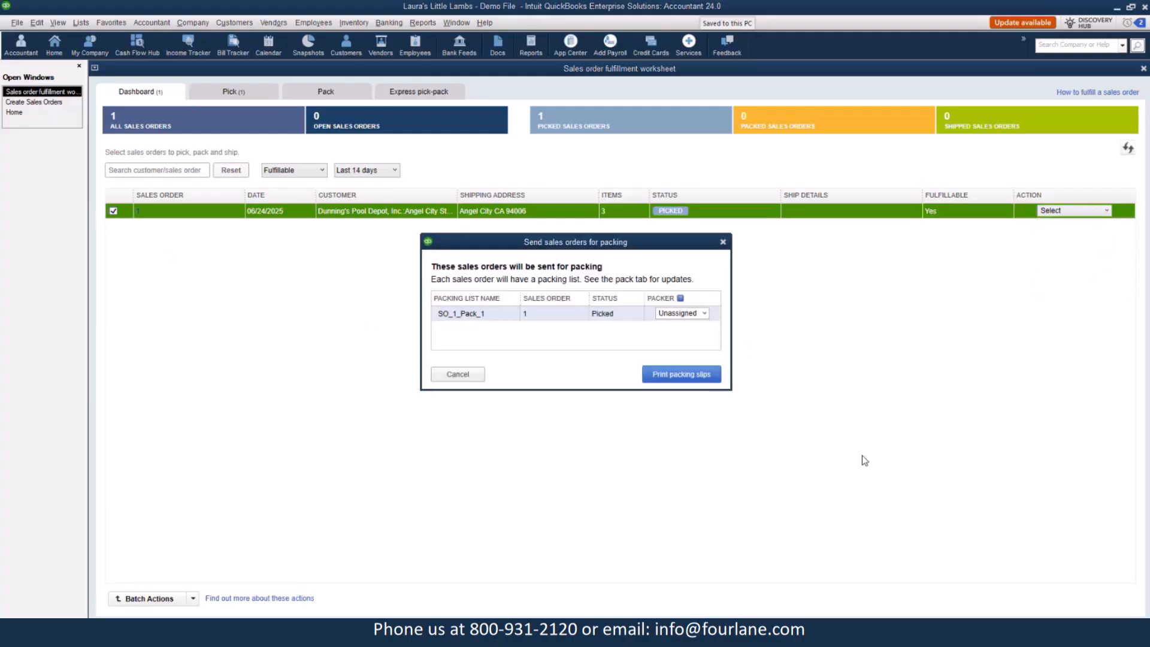
pyautogui.click(704, 314)
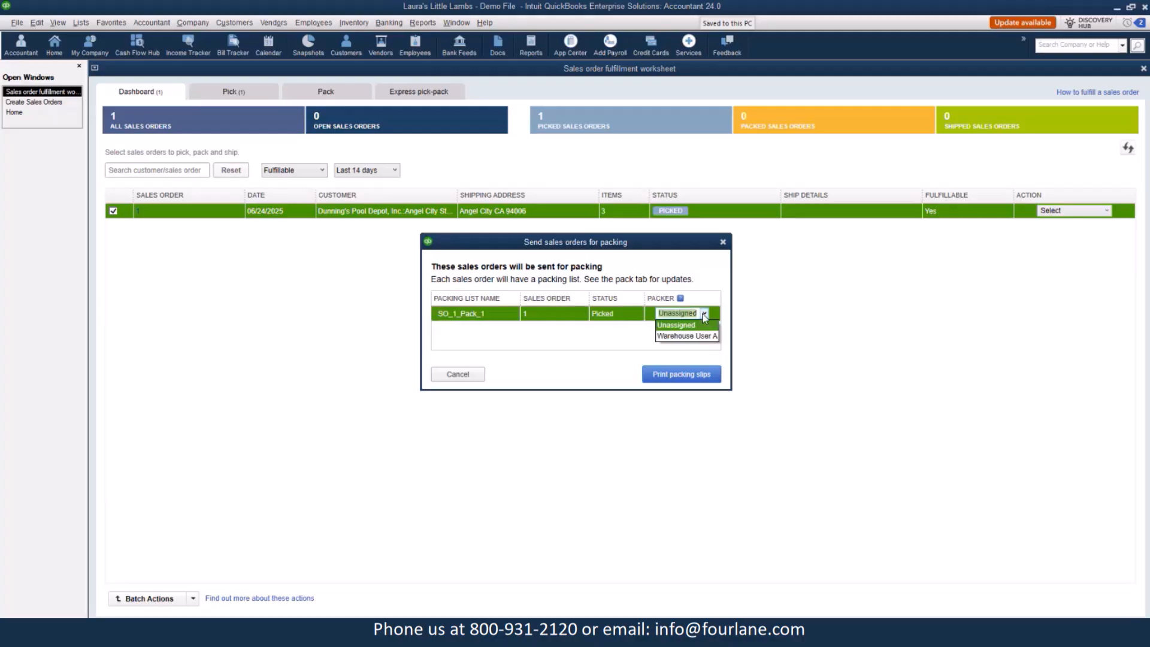
pyautogui.click(690, 336)
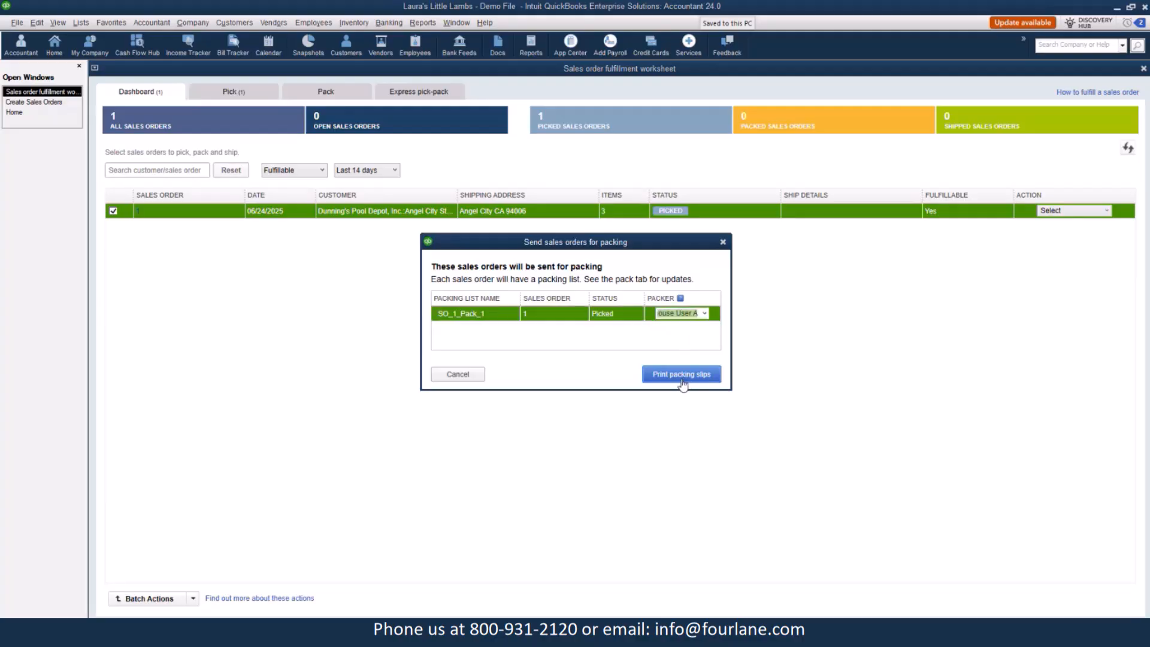
pyautogui.click(683, 374)
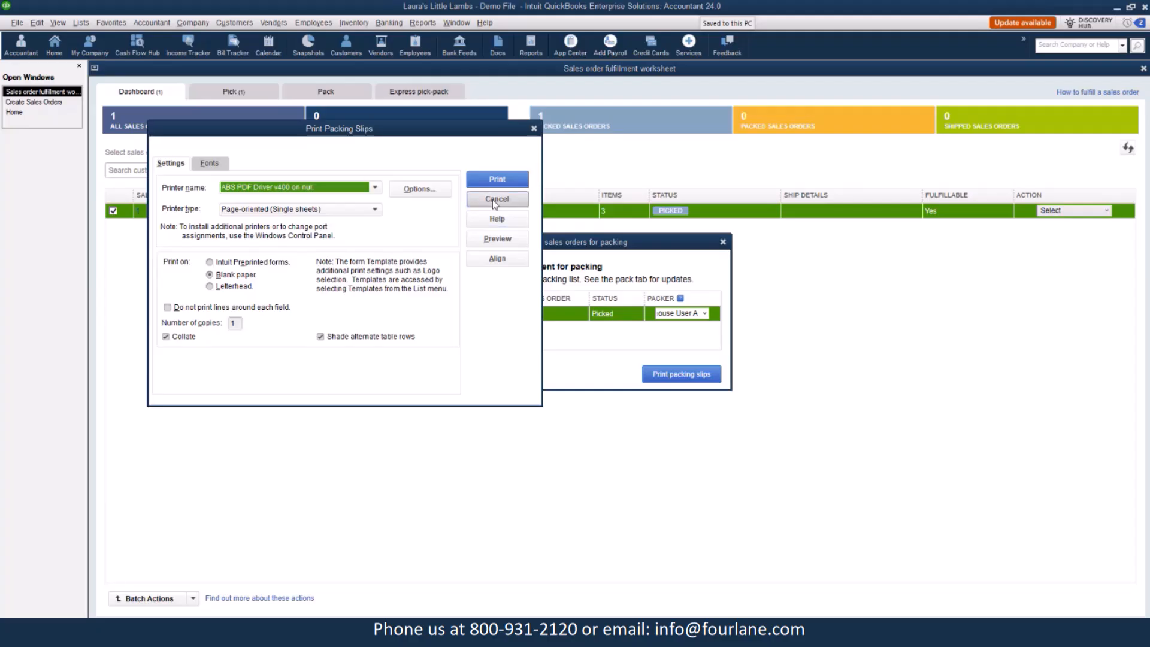
pyautogui.click(496, 201)
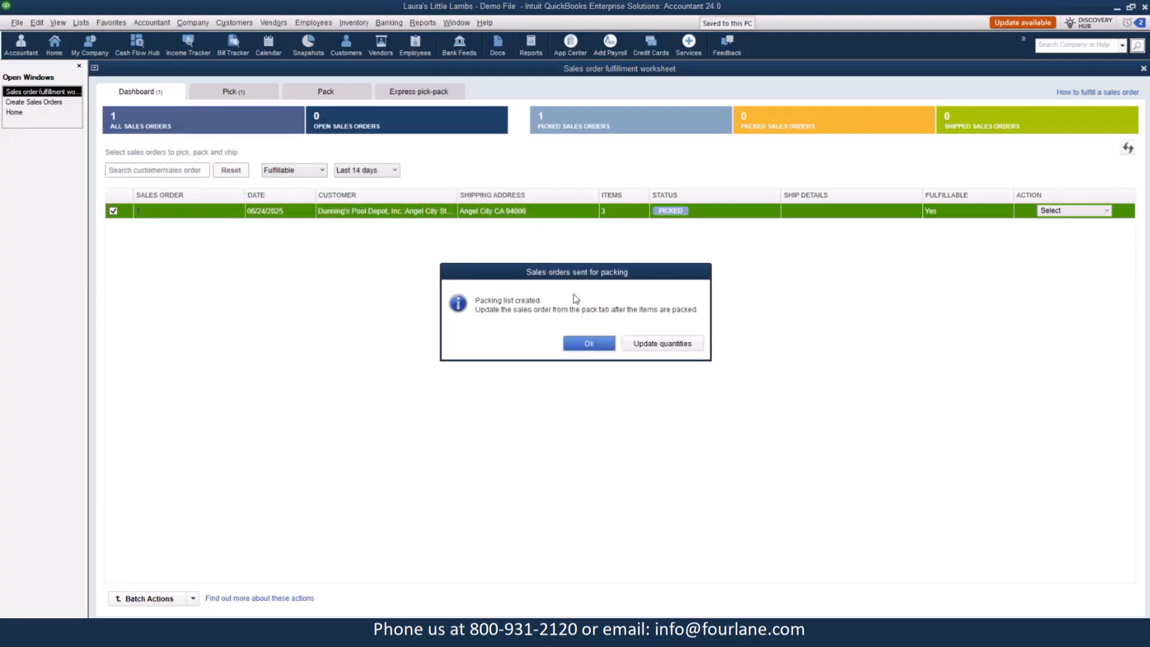
pyautogui.click(589, 342)
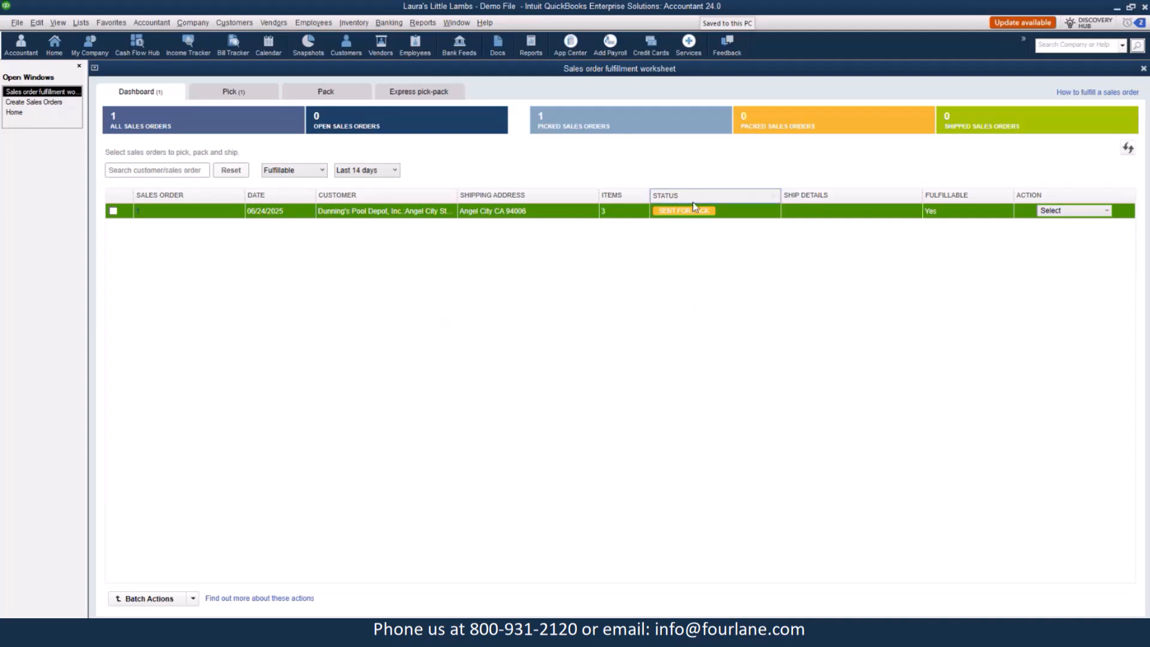
# Open packing list SO_1_Pack_1, enter packed quantities of 5 for ANAD, 10 for CEPE and 50 for CODR, and update the sales order.
pyautogui.click(333, 95)
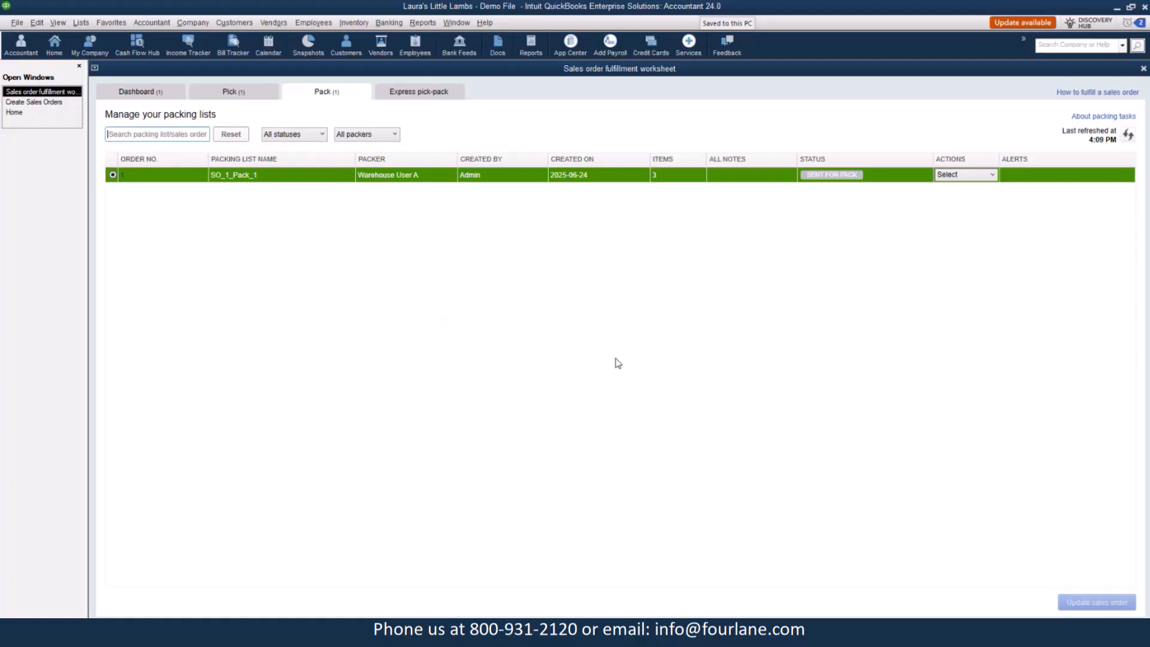
pyautogui.click(991, 175)
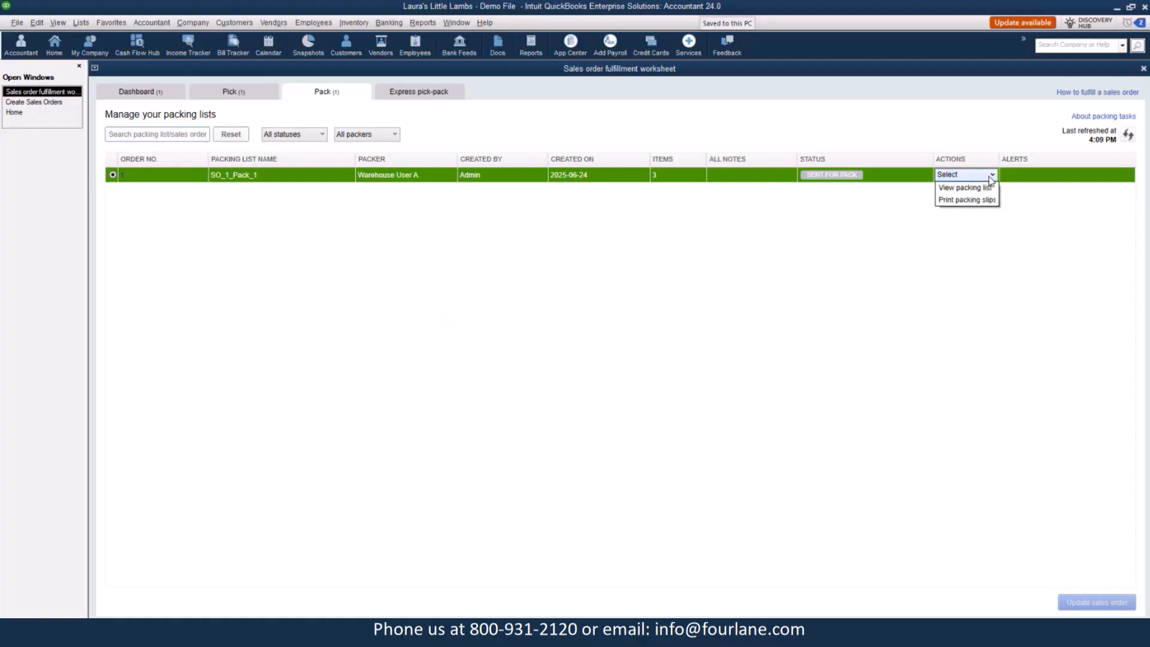
pyautogui.click(955, 190)
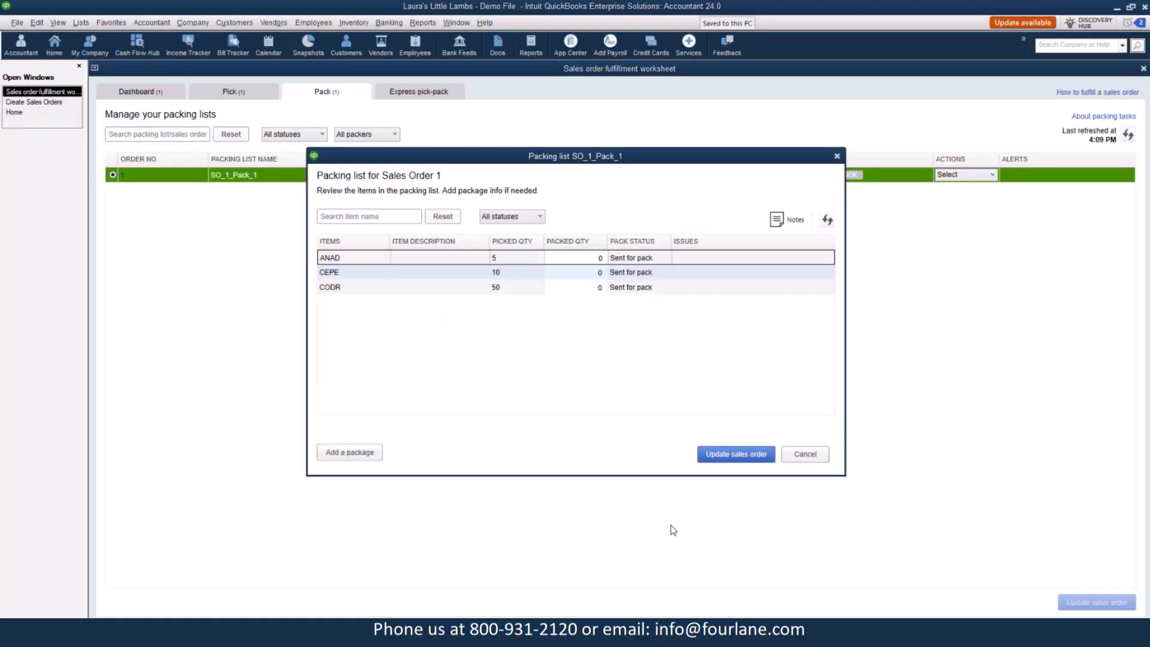
pyautogui.moveTo(591, 257); pyautogui.dragTo(617, 264)
pyautogui.write('5')
pyautogui.click(701, 270)
pyautogui.write('10')
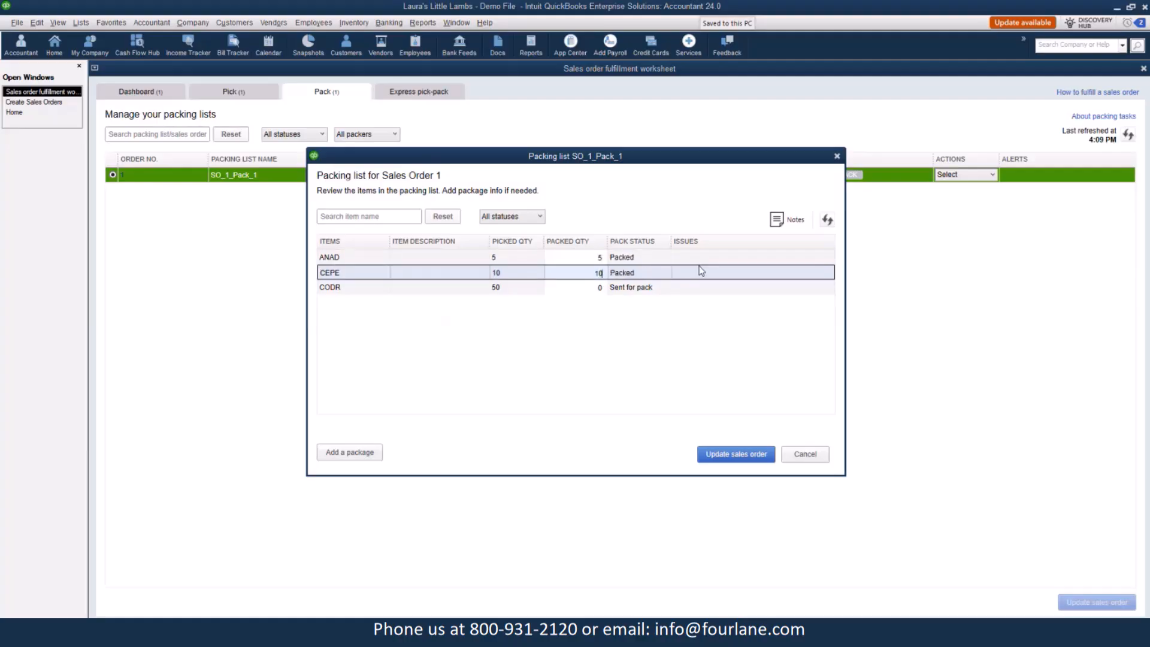
pyautogui.click(626, 290)
pyautogui.write('50')
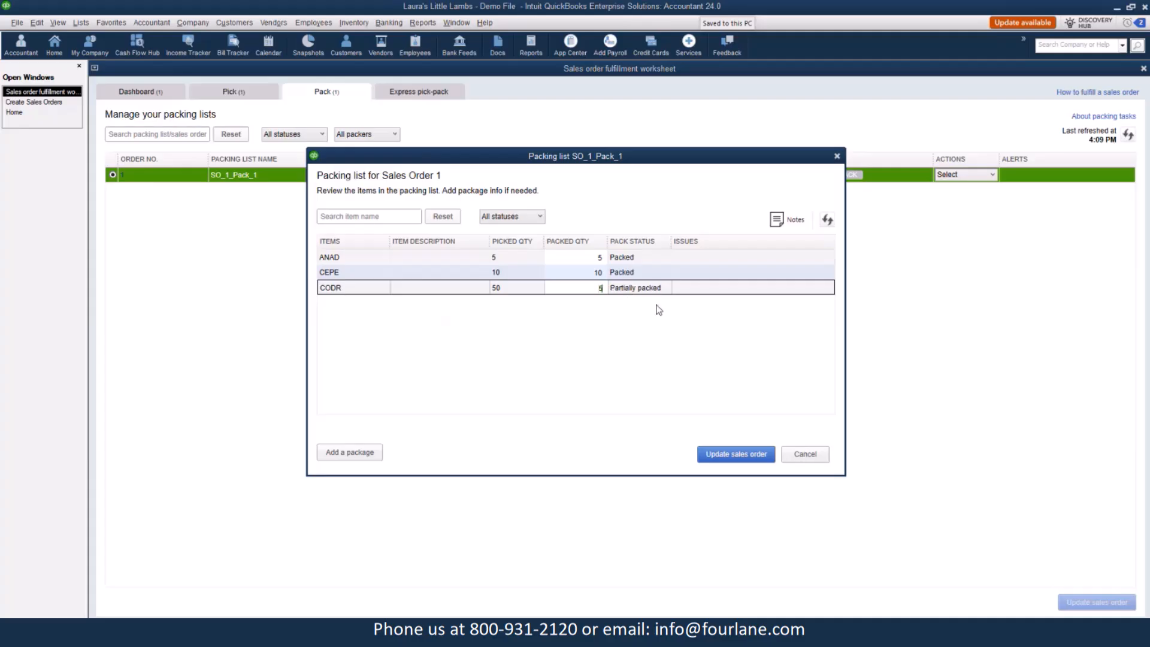
pyautogui.click(750, 453)
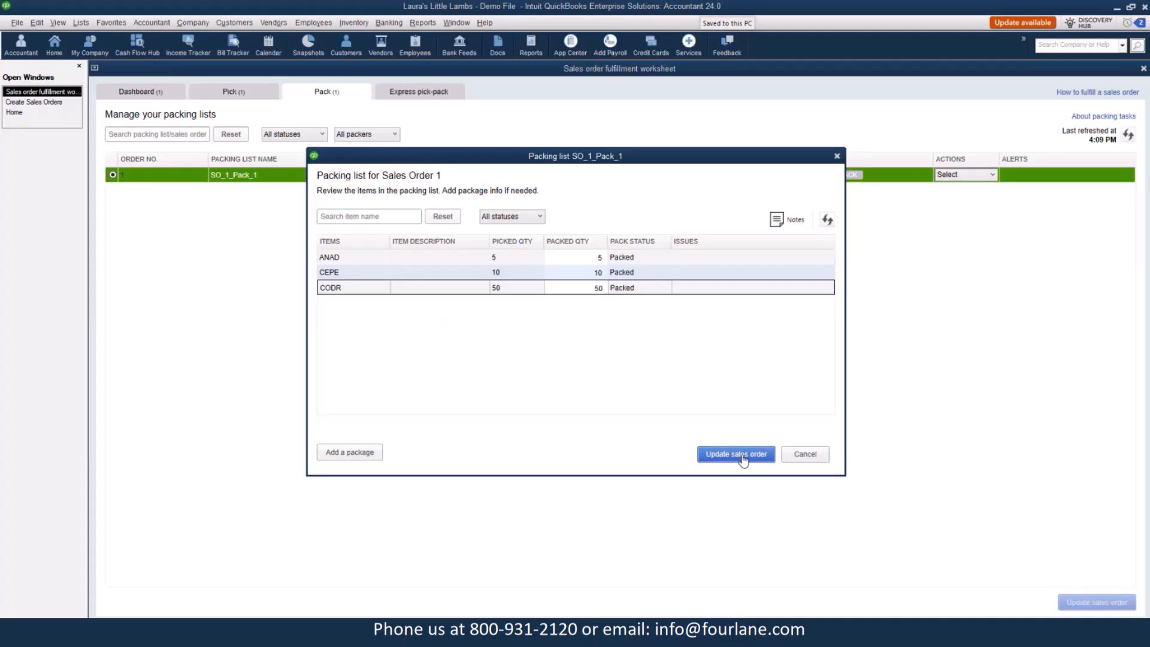
pyautogui.click(613, 344)
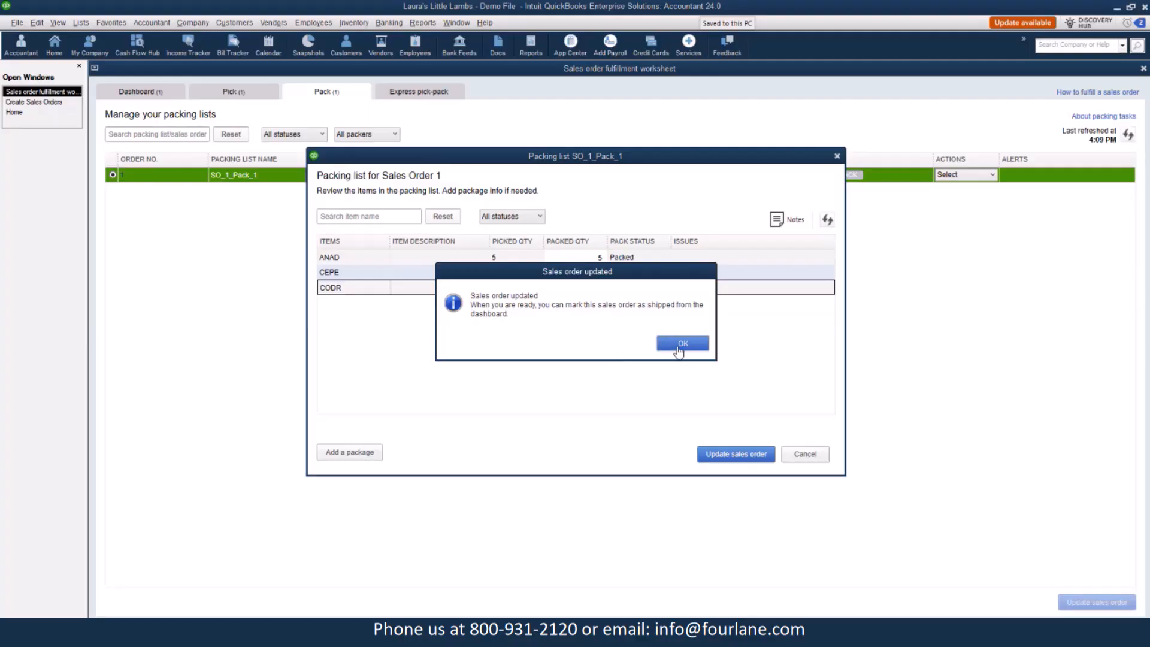
pyautogui.click(679, 345)
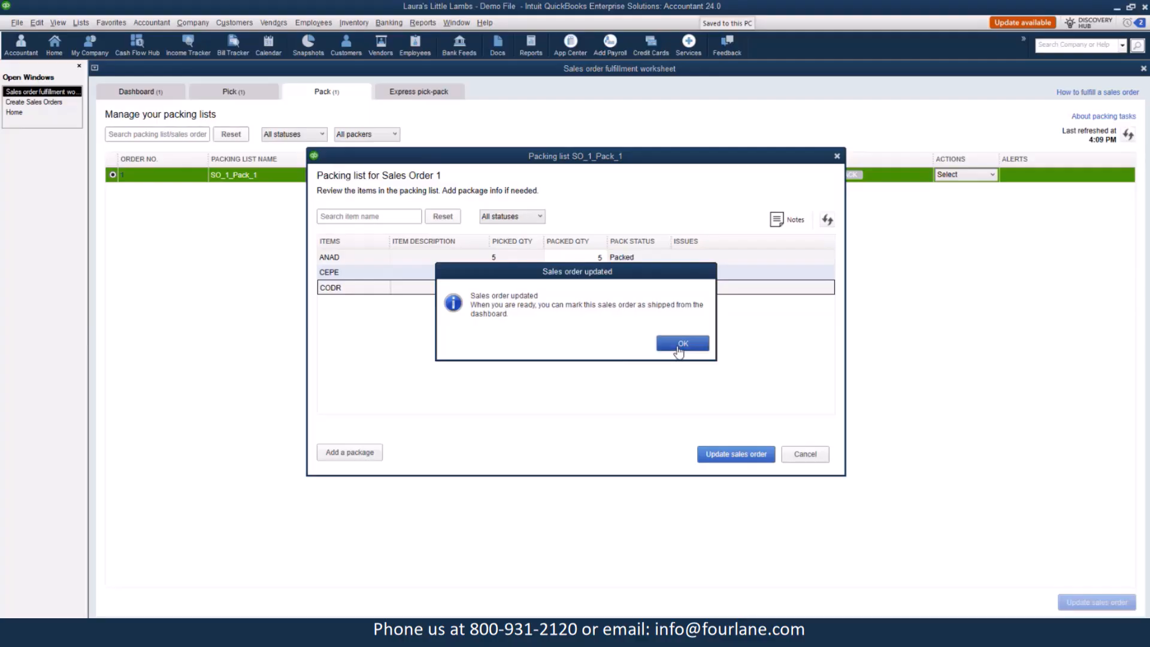
pyautogui.click(678, 348)
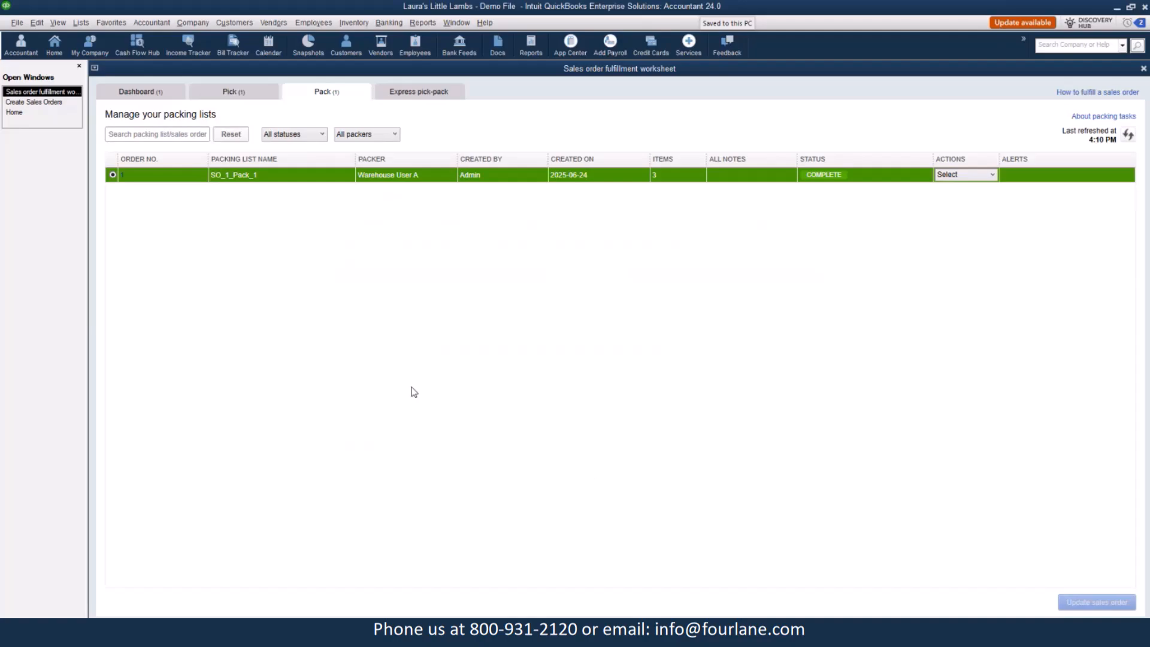
# Switch between the open sales order and the worksheet, refreshing it, to compare the order's status after packing.
pyautogui.click(57, 103)
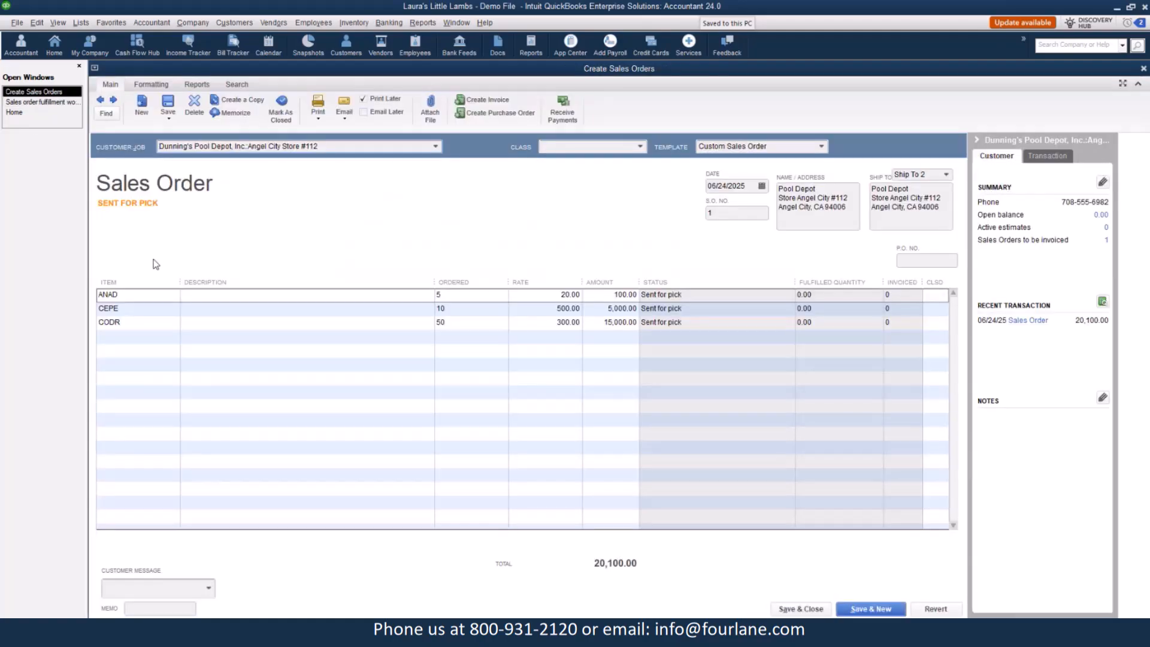
pyautogui.click(168, 112)
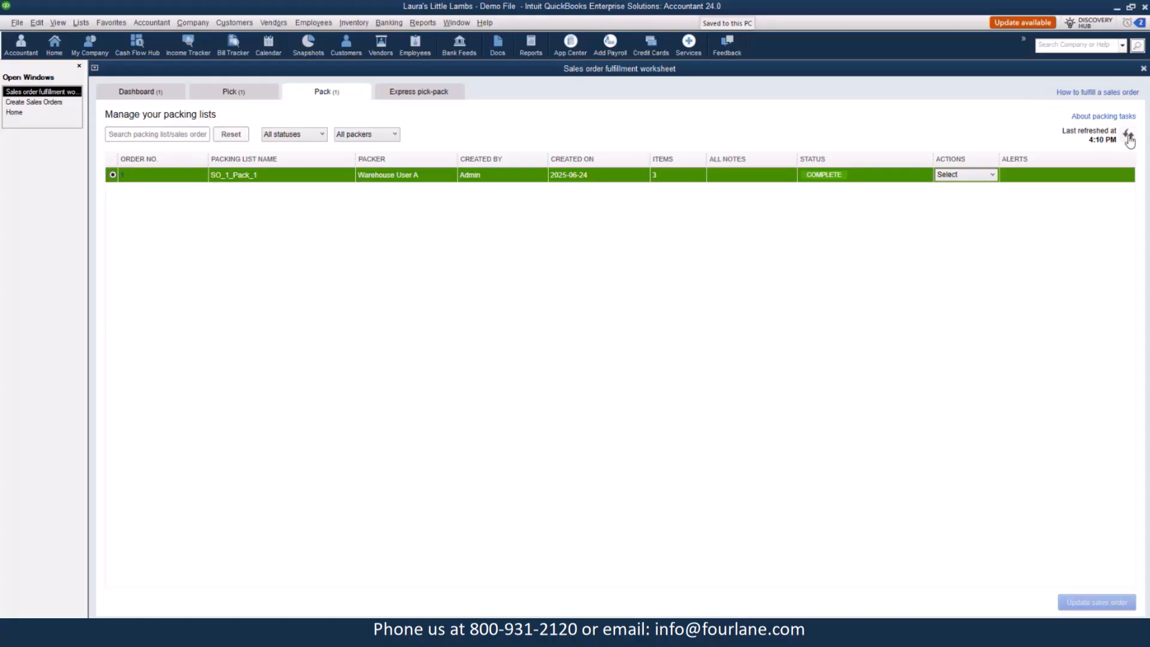
pyautogui.click(1129, 137)
pyautogui.click(35, 112)
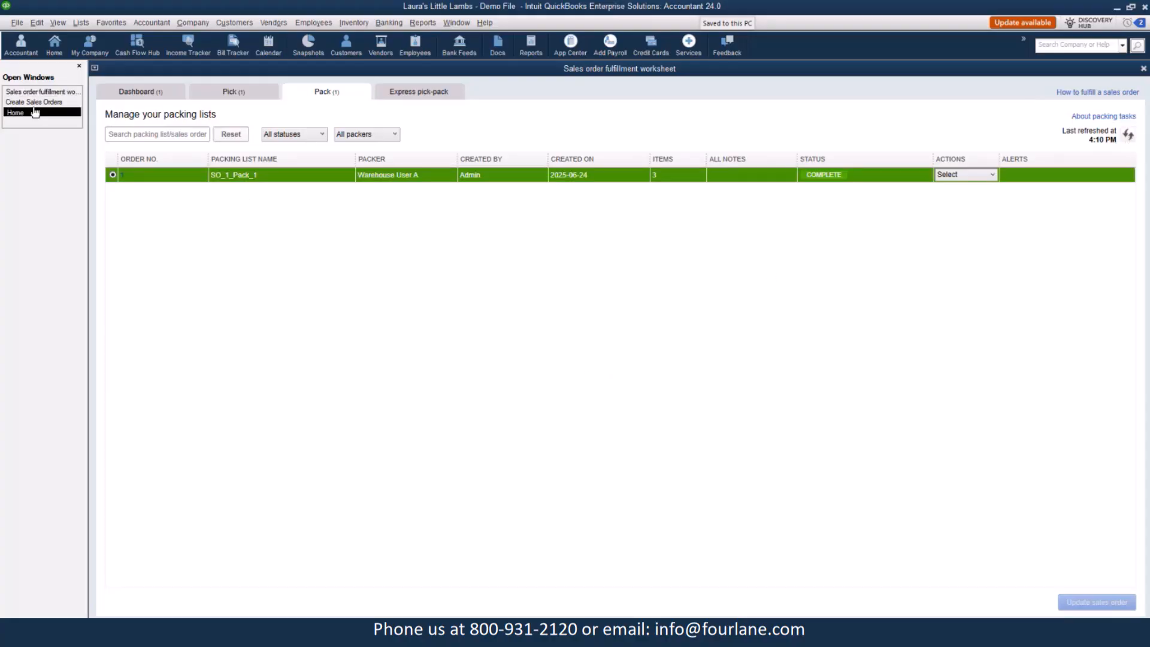
pyautogui.click(35, 103)
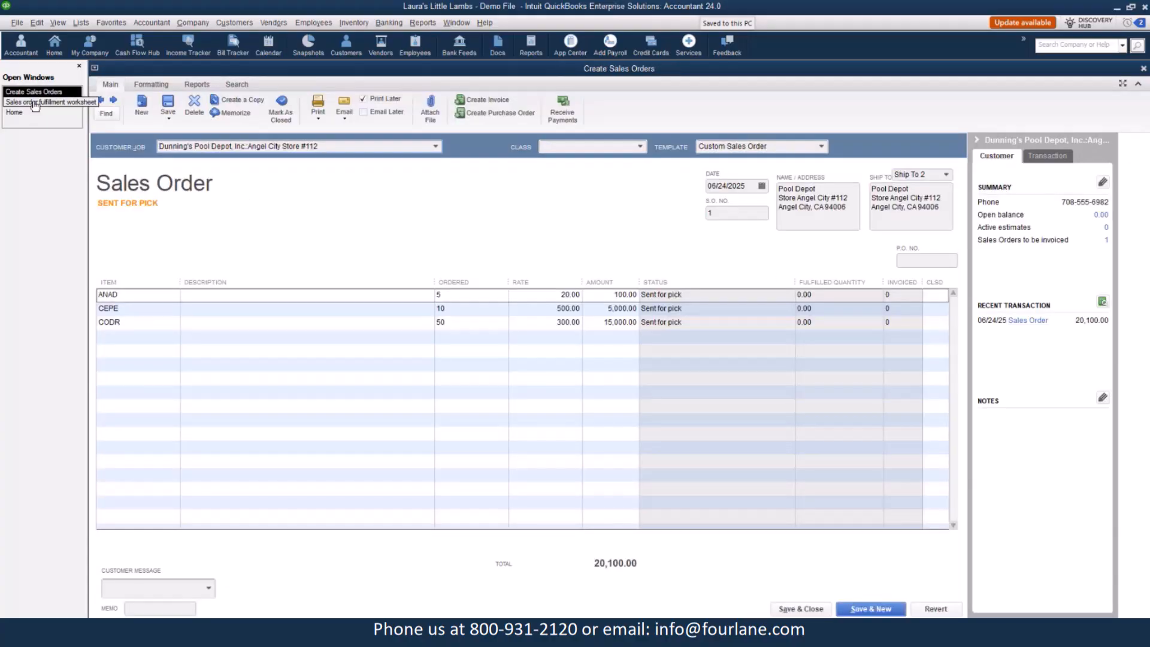
pyautogui.click(45, 112)
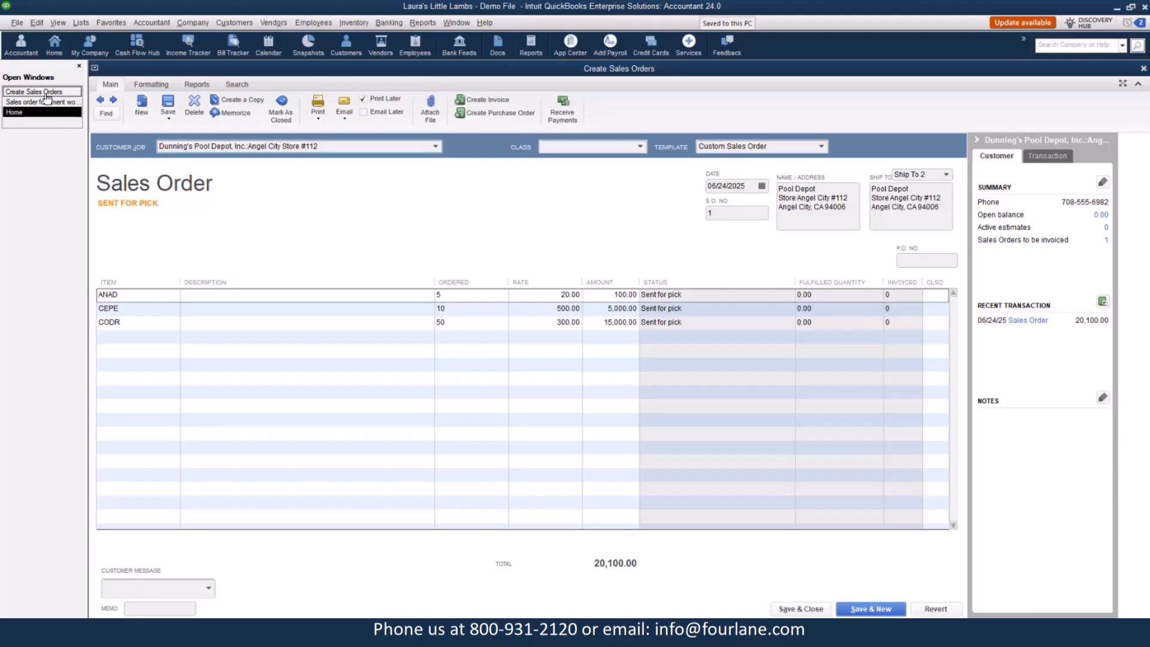
pyautogui.click(45, 106)
pyautogui.click(129, 91)
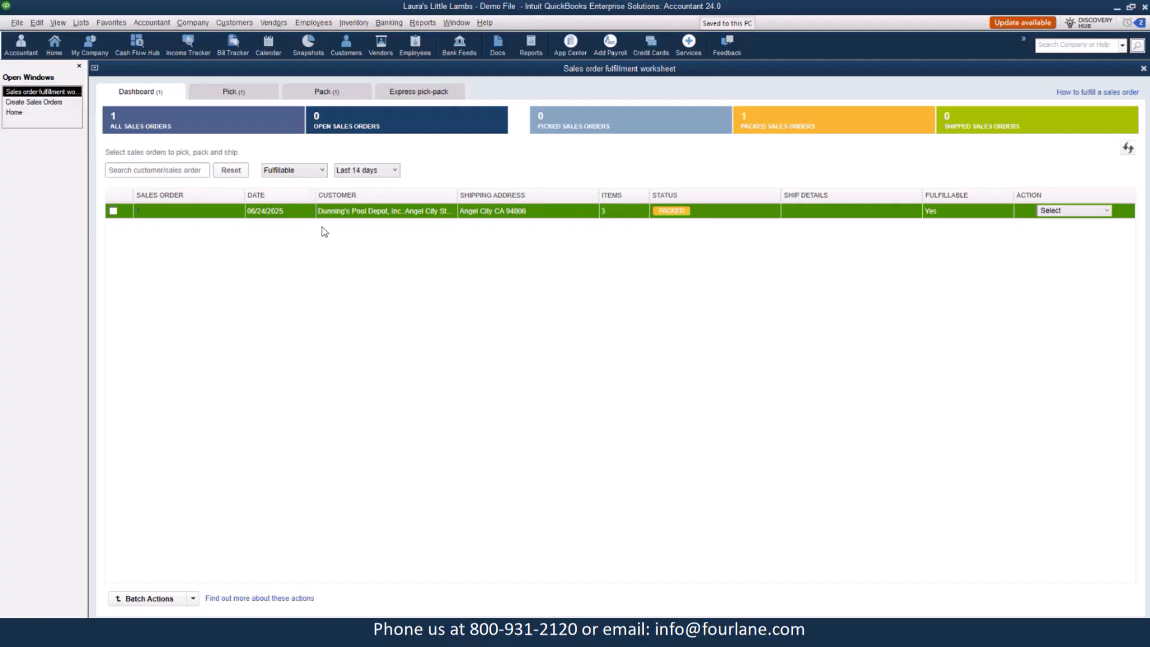
# Close the open sales order and reopen it from the worksheet dashboard to review its current status.
pyautogui.click(41, 102)
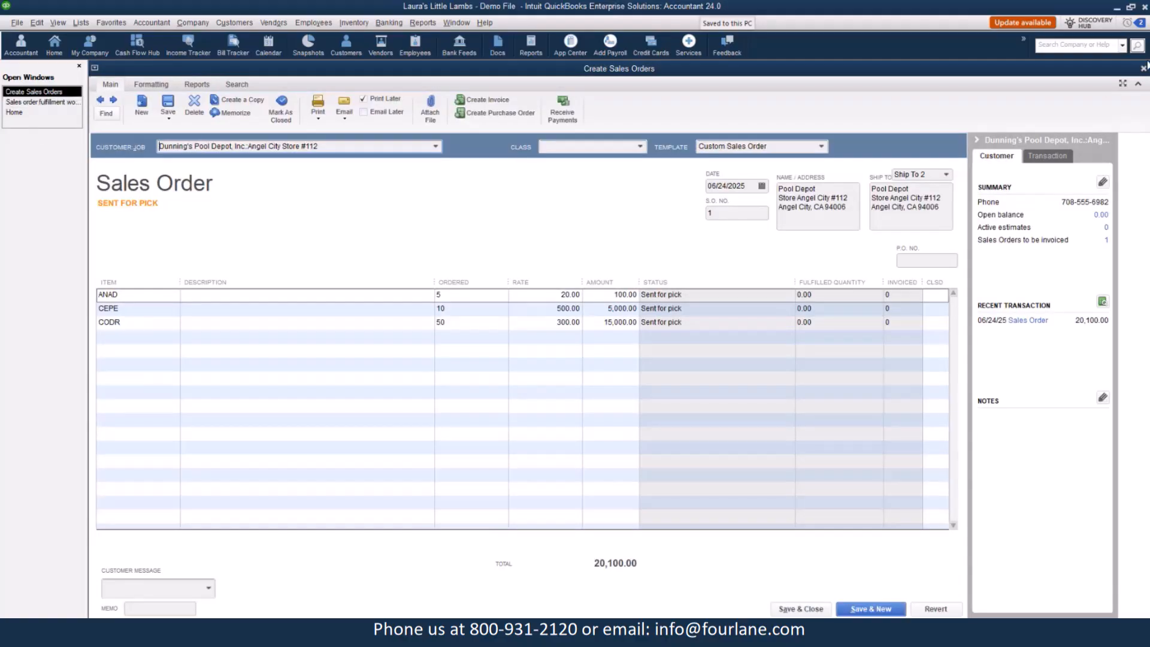
pyautogui.click(1143, 69)
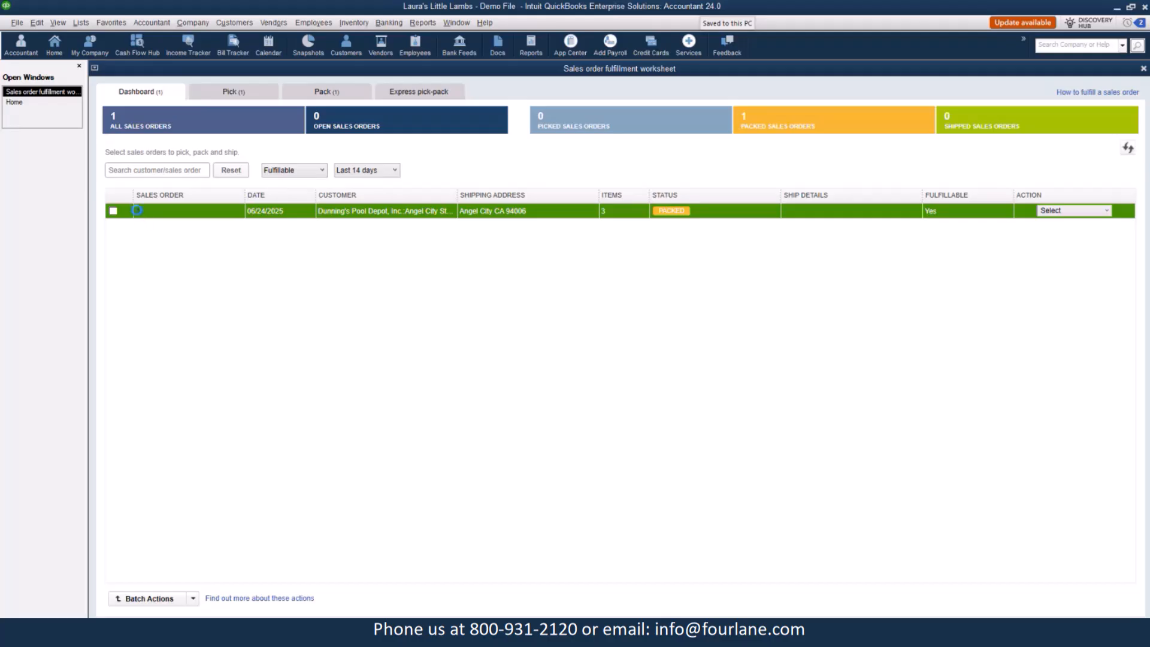
pyautogui.click(136, 216)
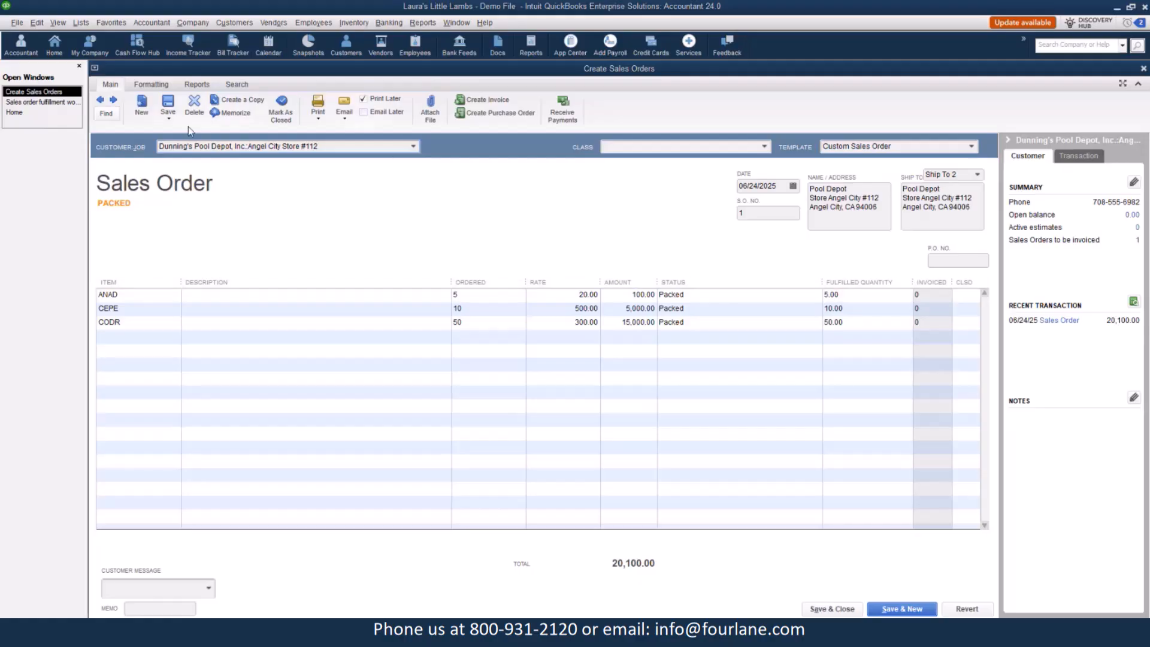
pyautogui.click(54, 103)
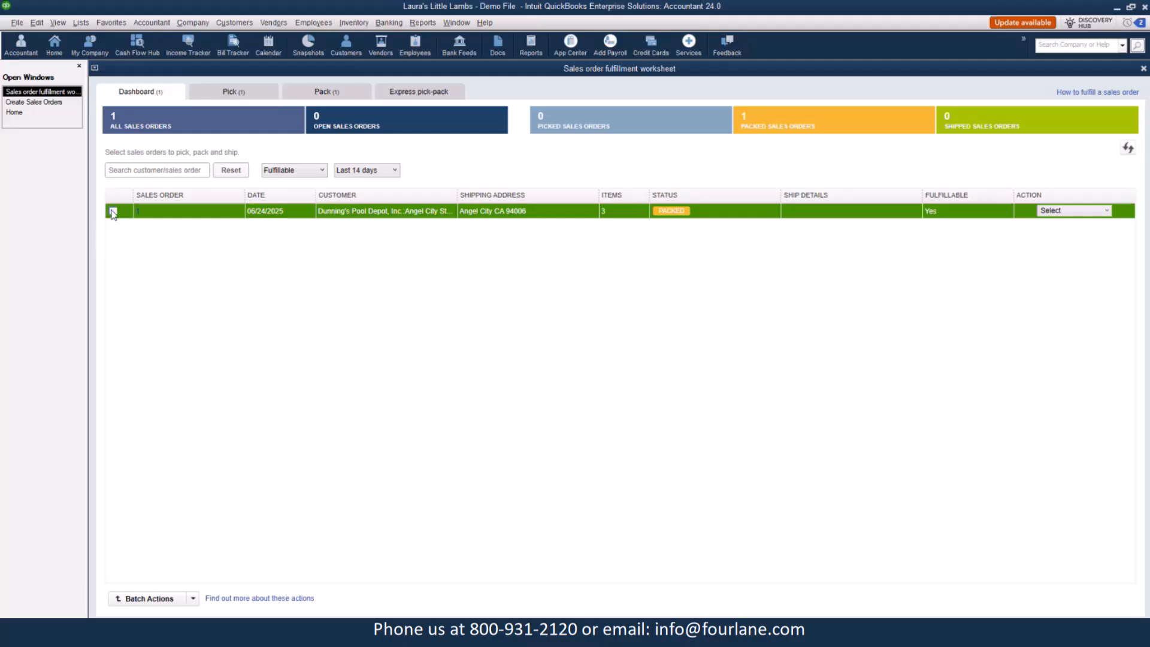
# Select the sales order and try marking it as shipped, declining the confirmation.
pyautogui.click(113, 211)
pyautogui.click(1066, 214)
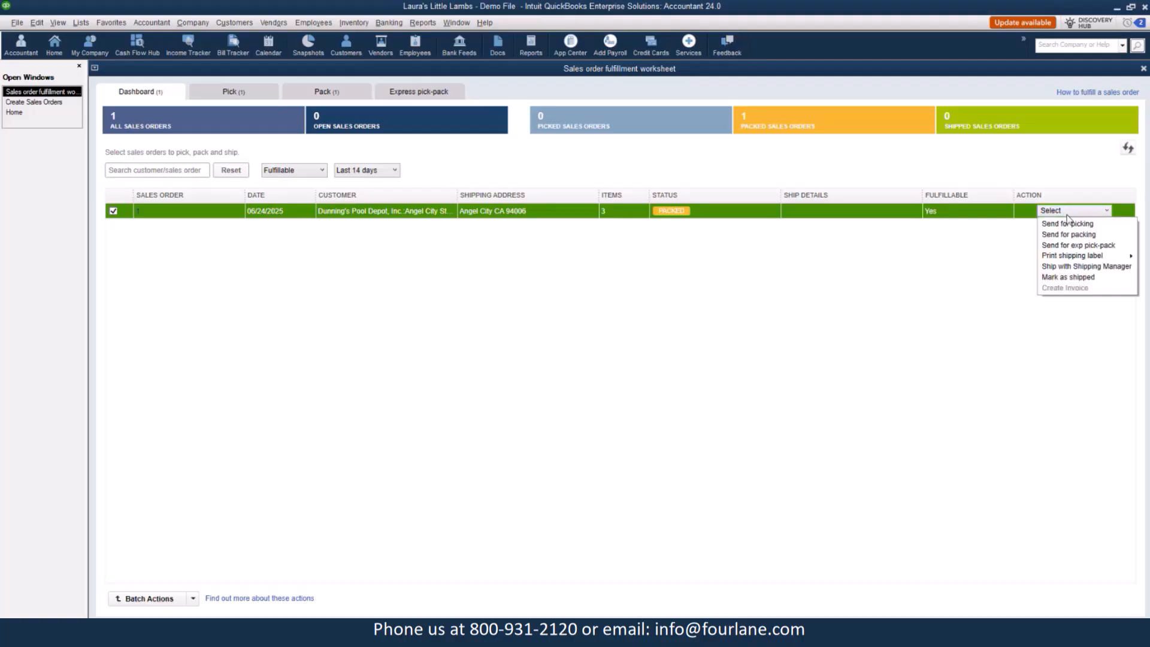
pyautogui.click(1082, 276)
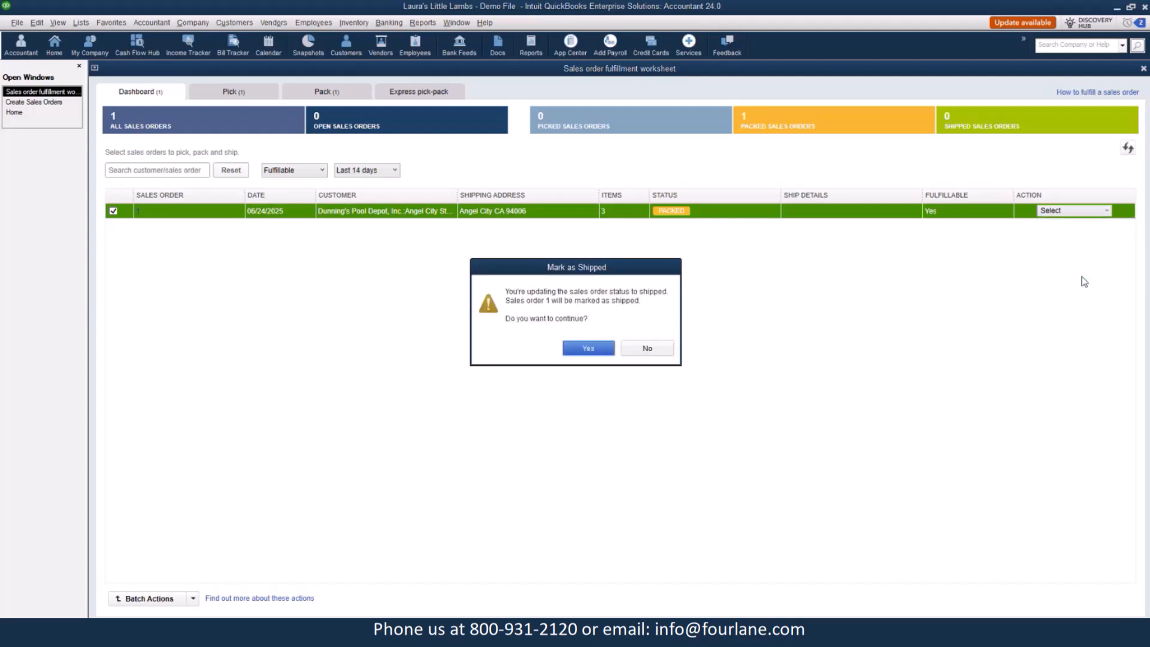
pyautogui.click(656, 349)
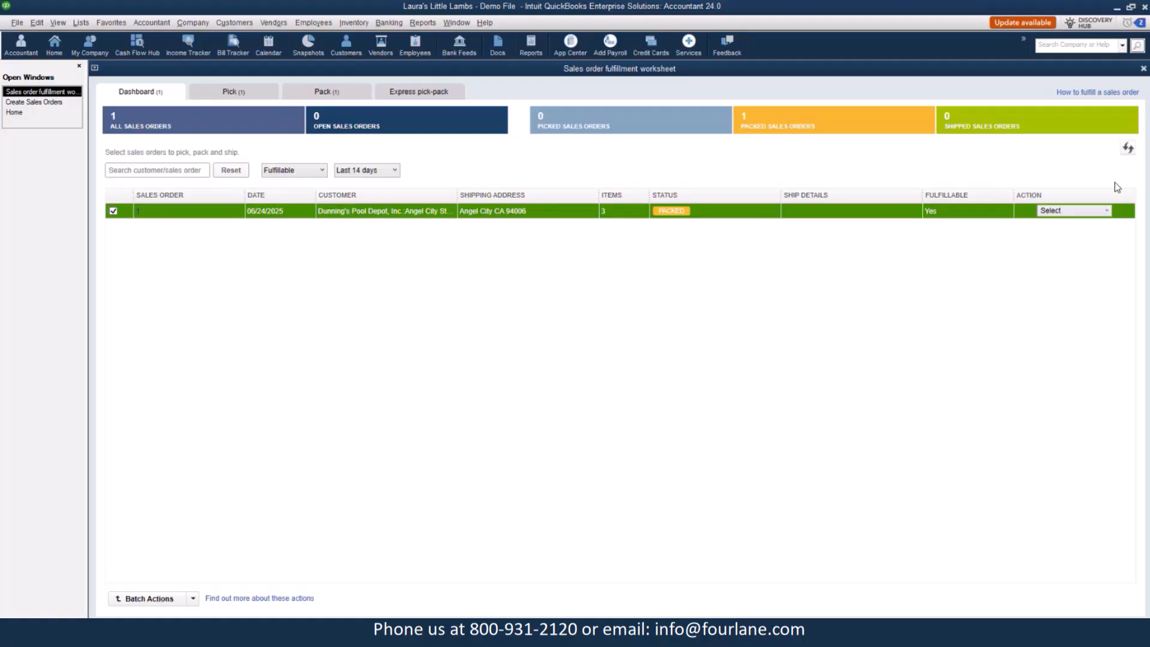
pyautogui.click(1083, 211)
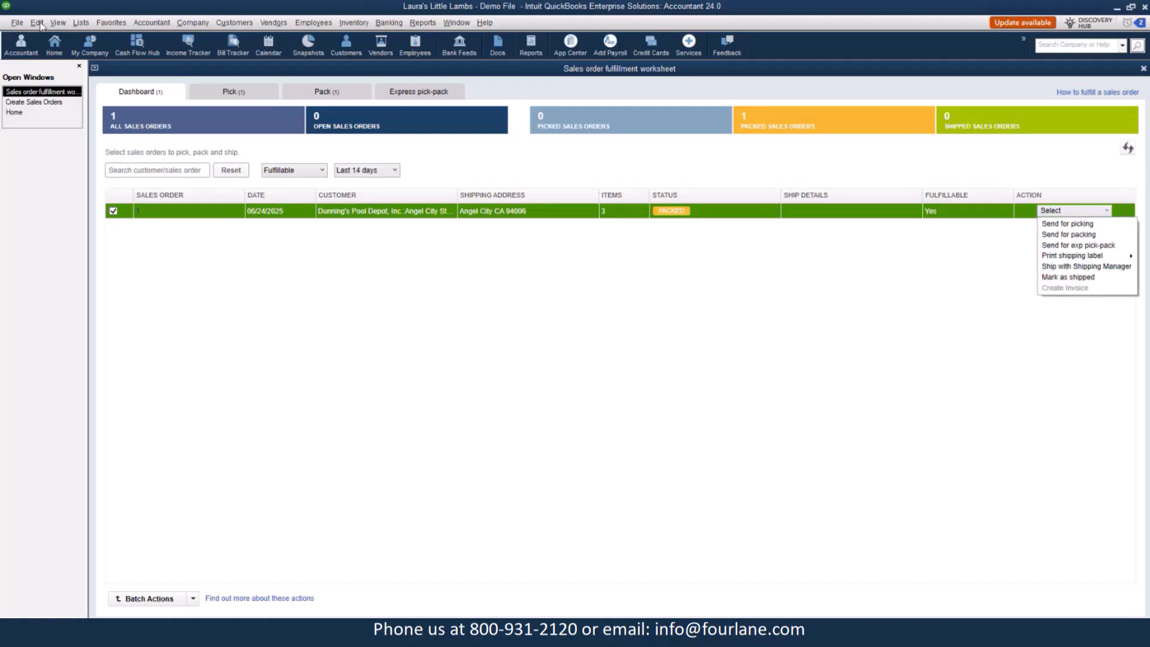
pyautogui.click(37, 24)
pyautogui.click(15, 23)
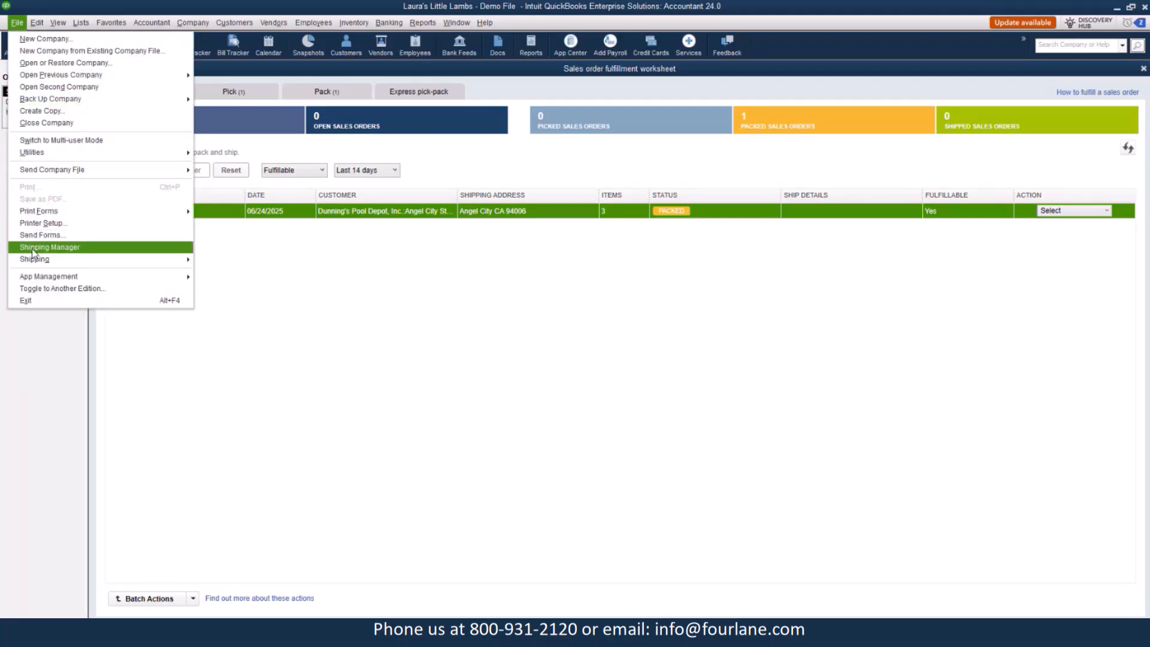
pyautogui.moveTo(53, 261)
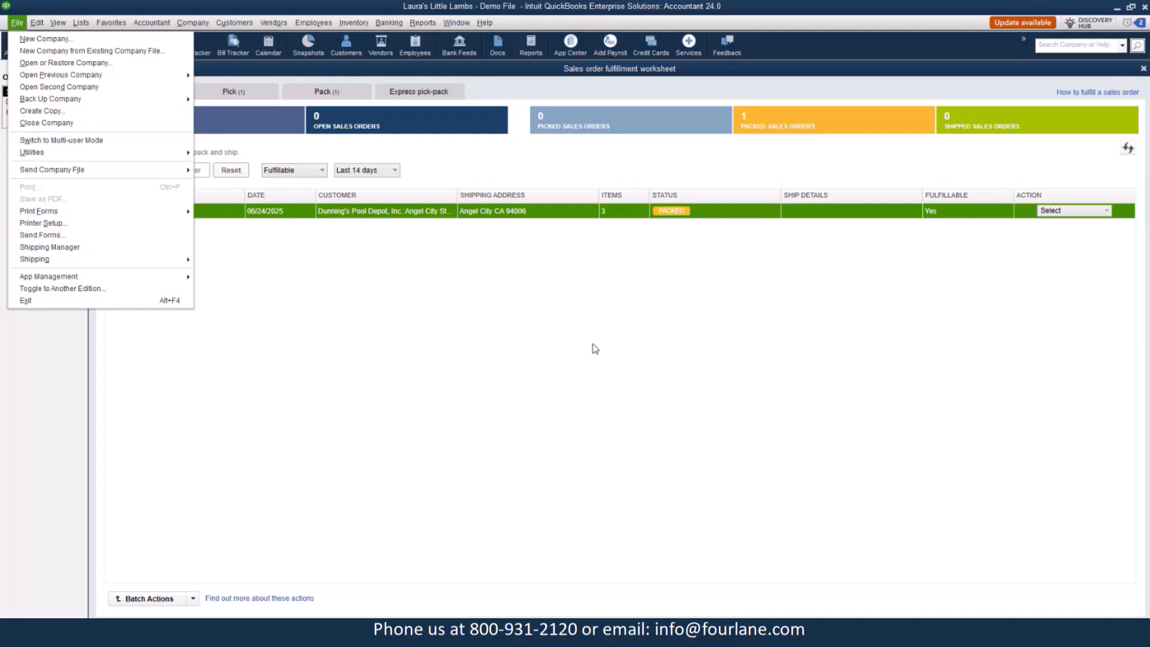
pyautogui.click(620, 163)
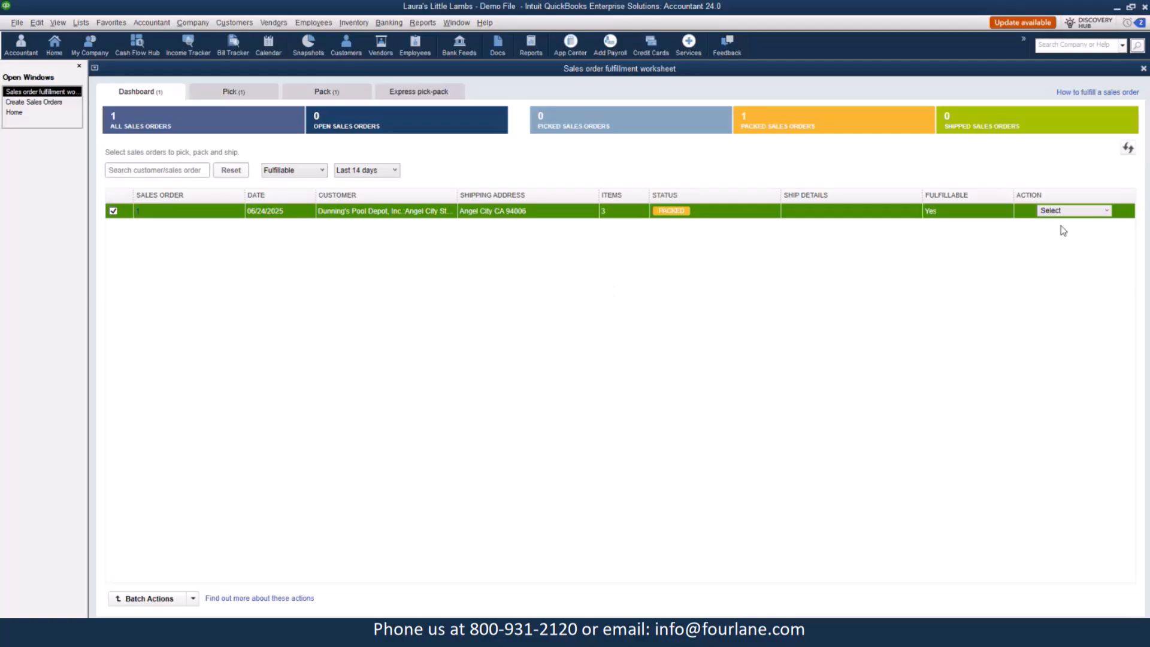
# Mark the sales order as shipped and create an invoice for it.
pyautogui.click(1073, 213)
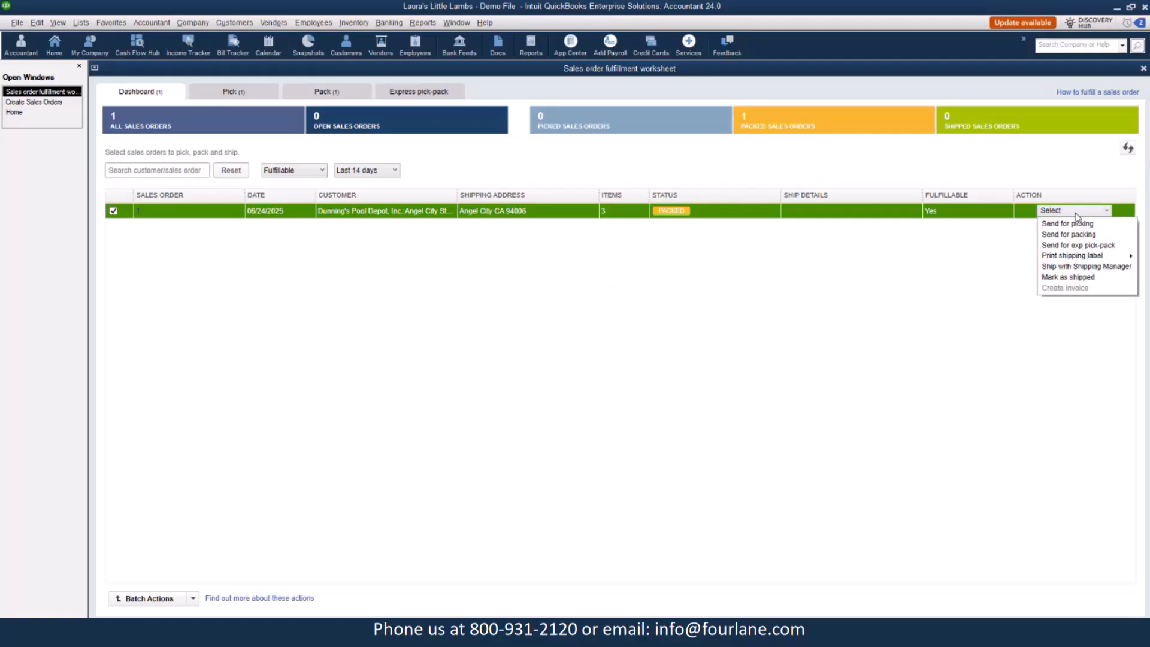
pyautogui.click(1073, 276)
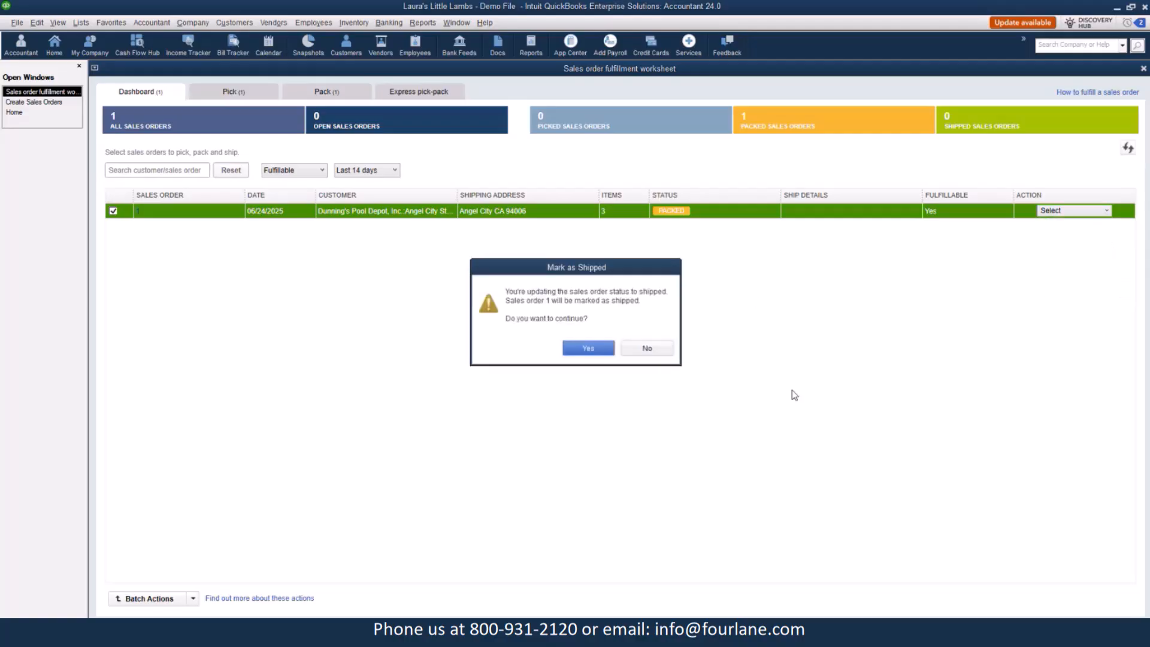
pyautogui.click(590, 352)
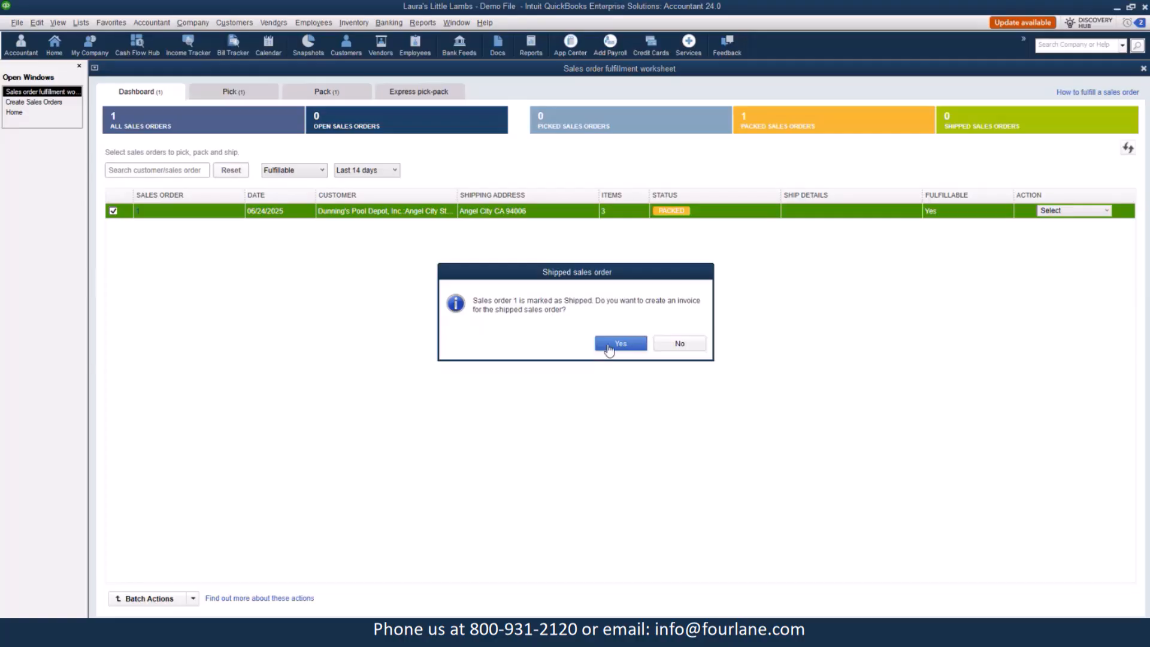
pyautogui.click(609, 348)
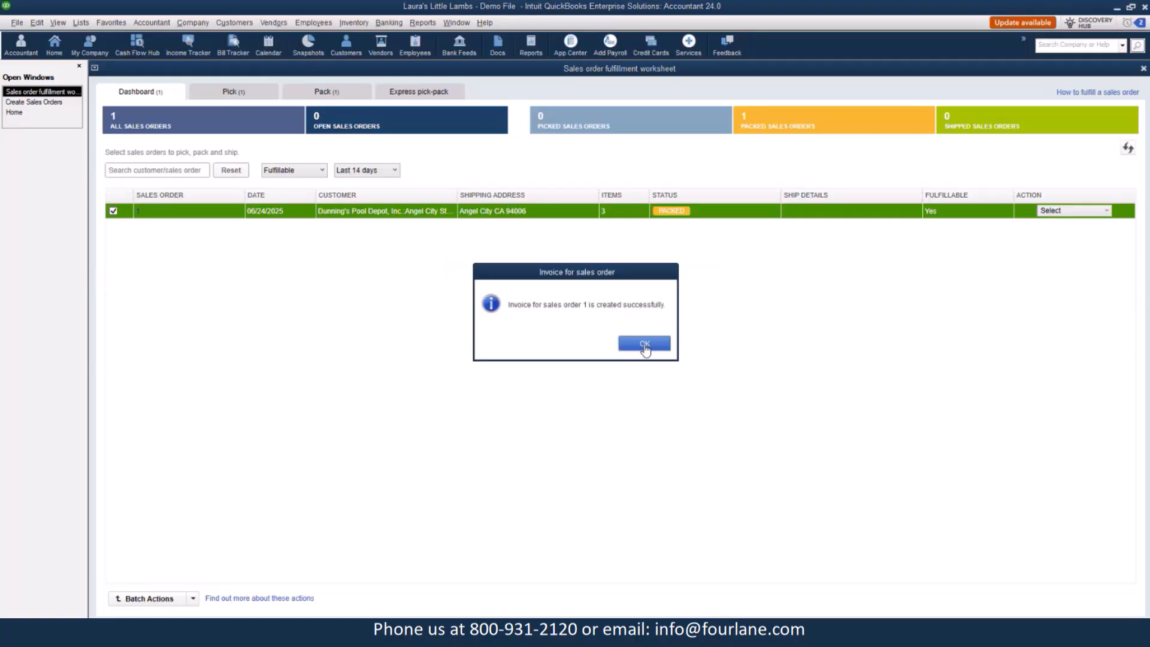
pyautogui.click(645, 343)
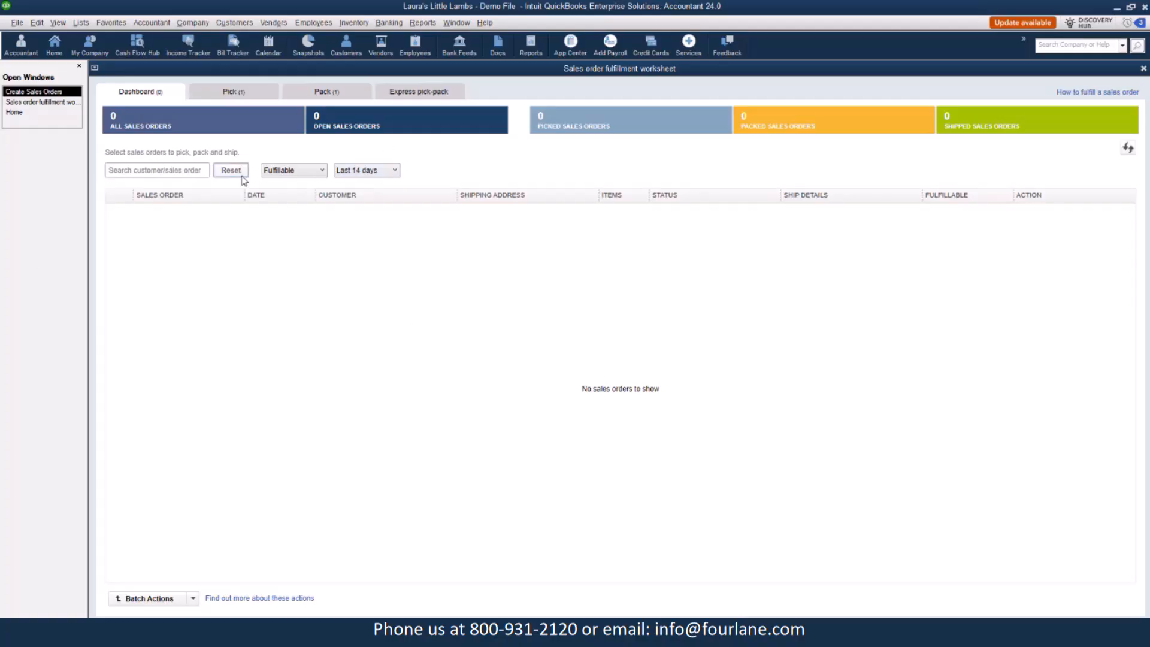
# Open the shipped sales order and review its transaction history and the linked invoice.
pyautogui.click(299, 174)
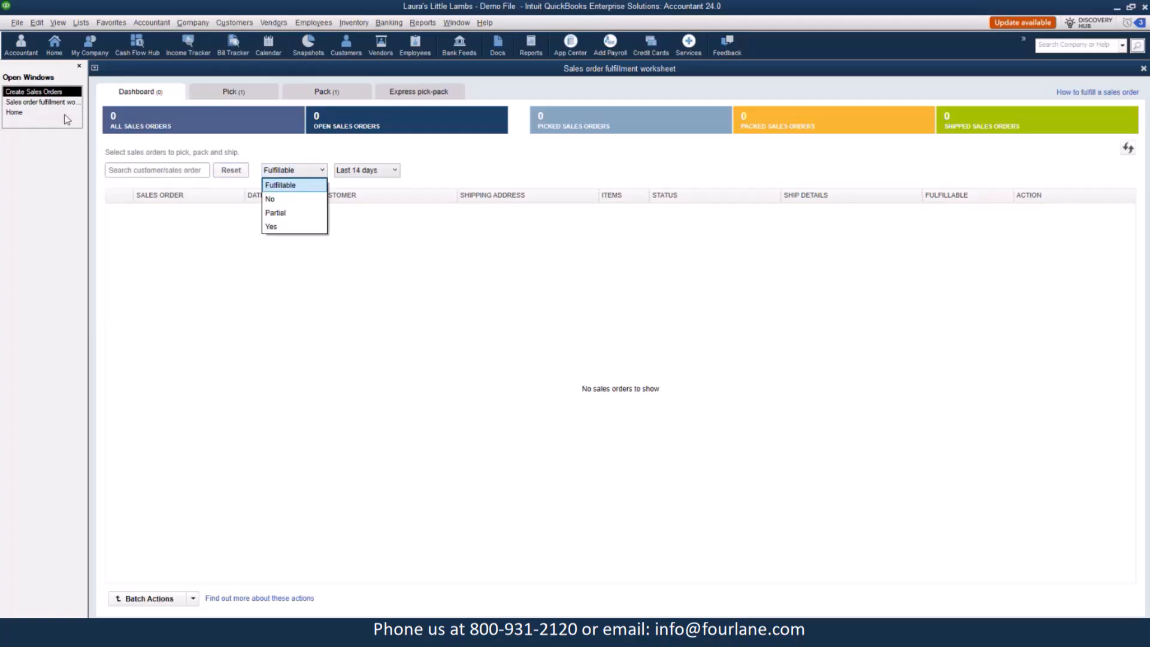
pyautogui.click(34, 104)
pyautogui.click(34, 107)
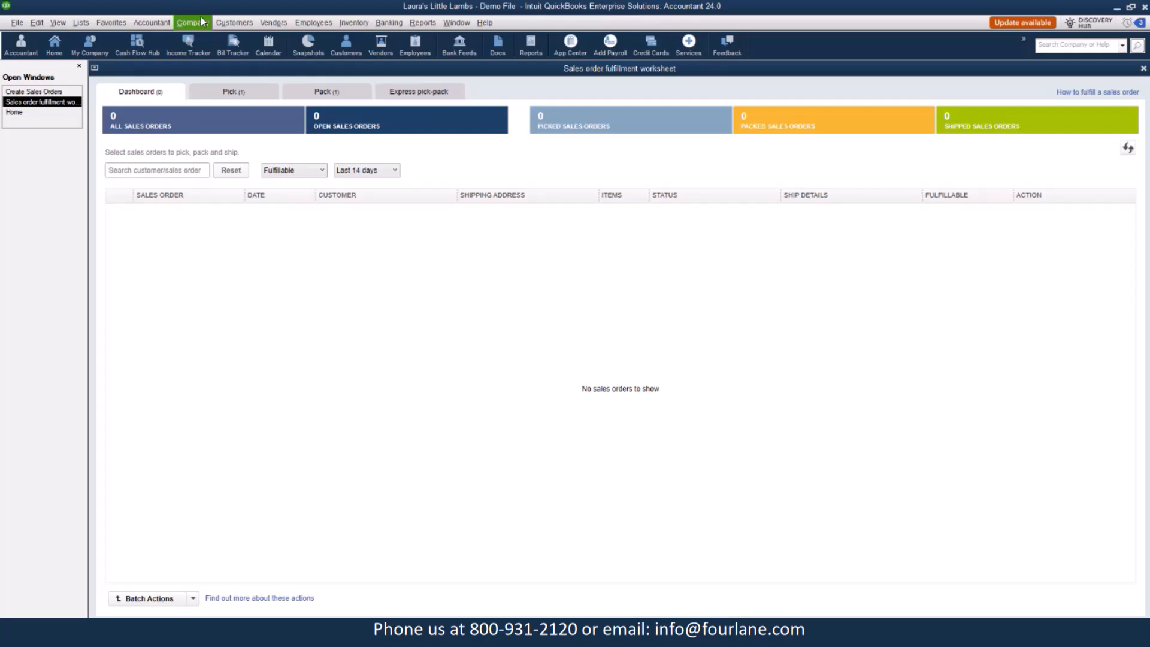
pyautogui.click(234, 22)
pyautogui.click(230, 67)
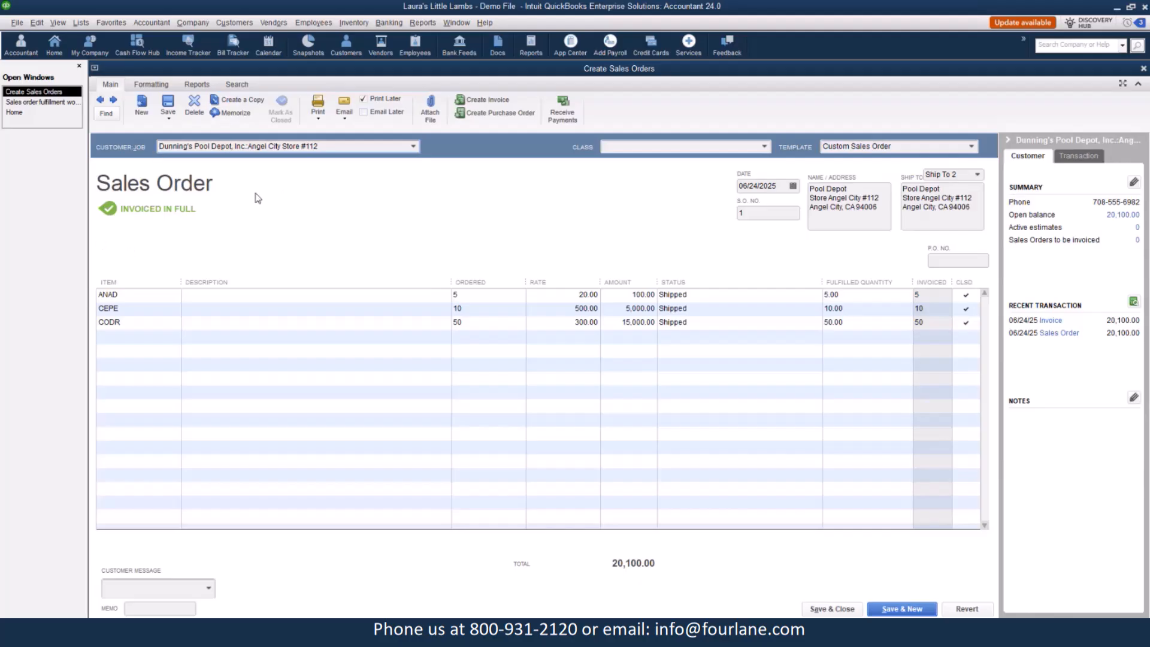
pyautogui.click(196, 84)
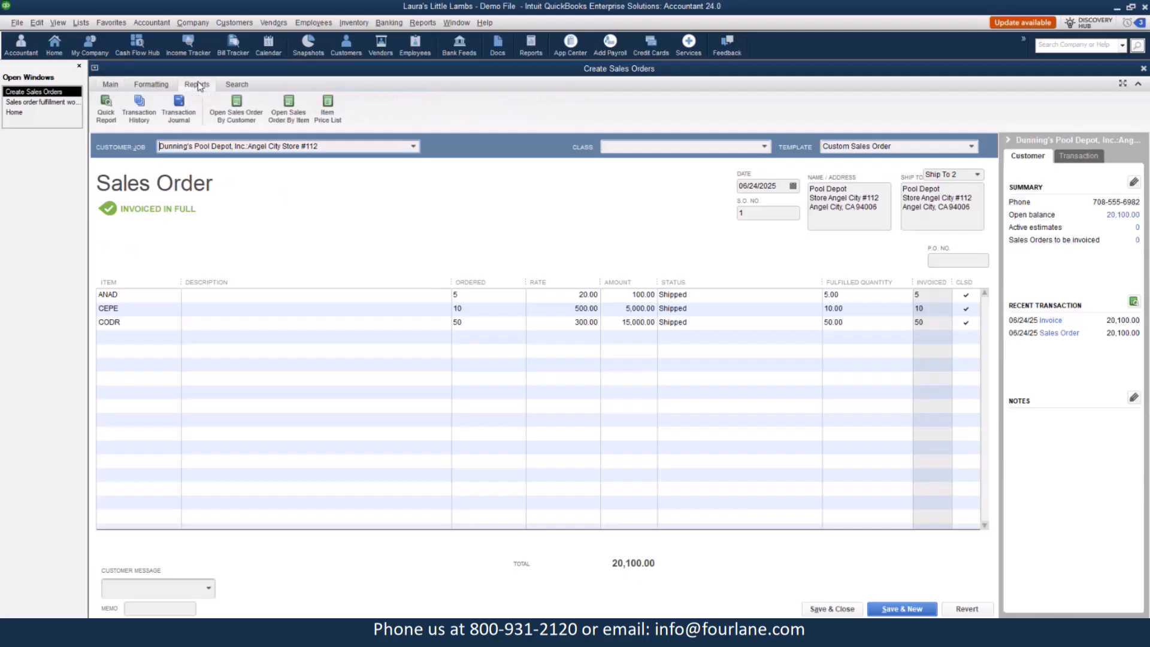
pyautogui.click(138, 112)
pyautogui.doubleClick(328, 332)
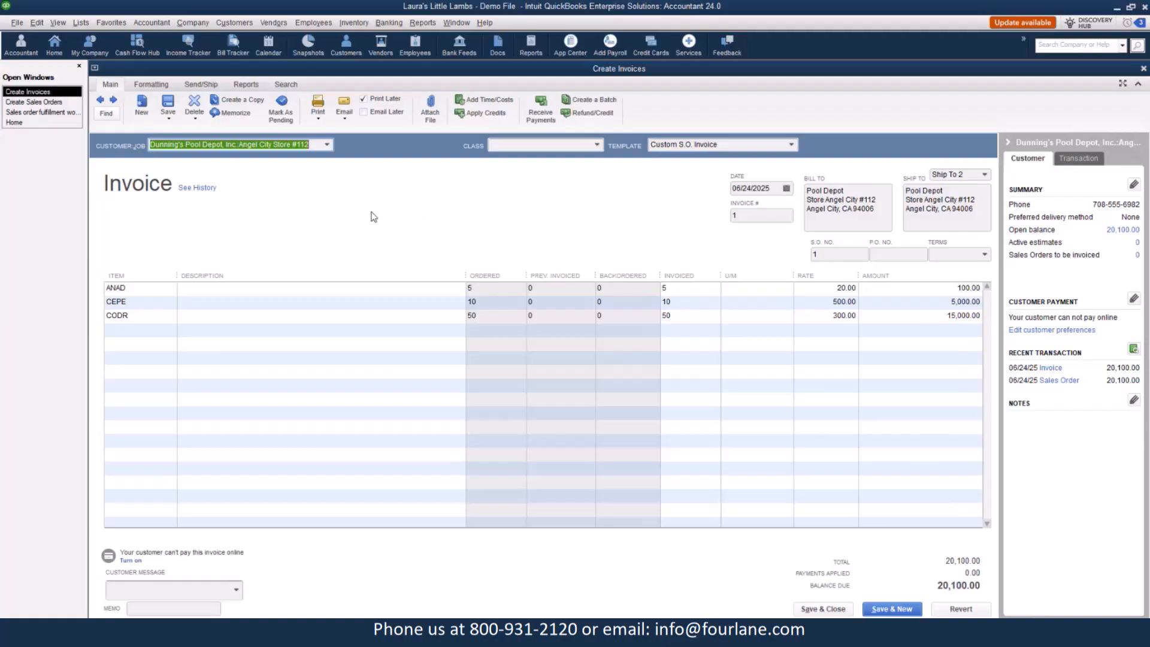
# Start a new sales order and add the items ANSP, ANAD and LEED-CL.
pyautogui.click(34, 102)
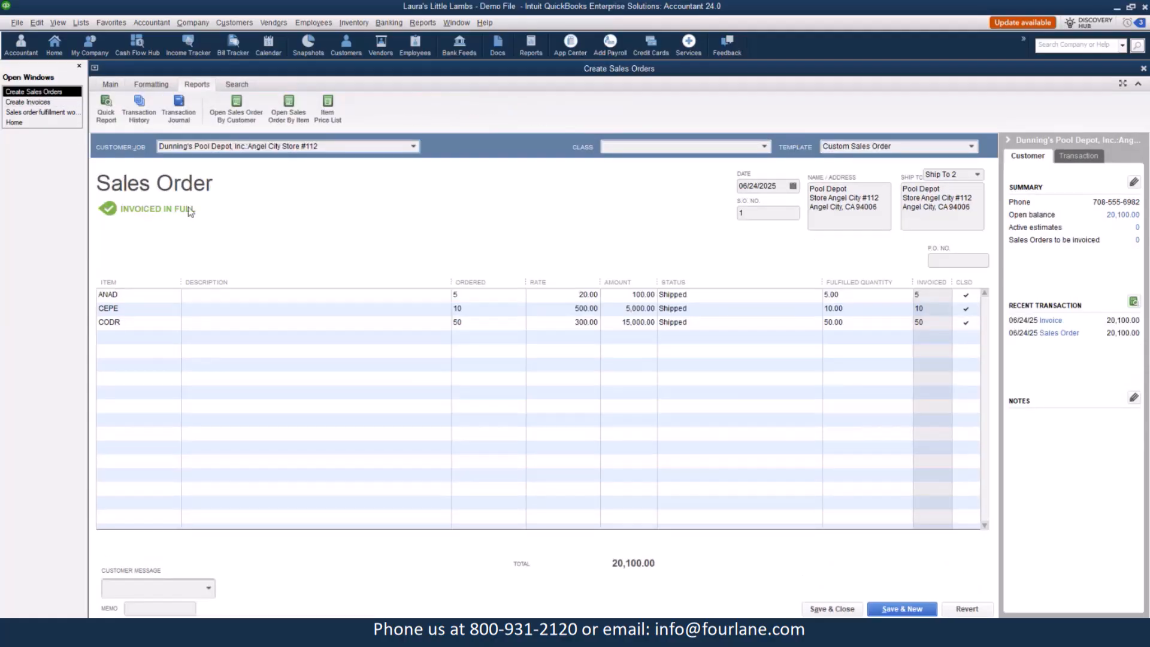
pyautogui.click(110, 84)
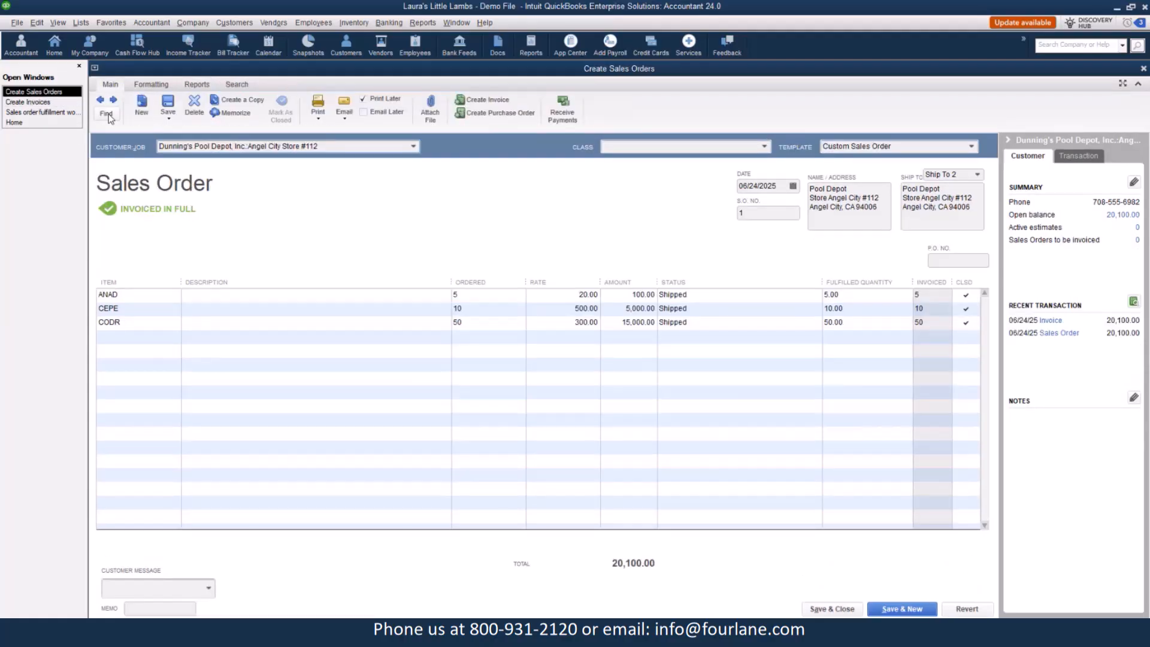
pyautogui.click(142, 105)
pyautogui.click(175, 297)
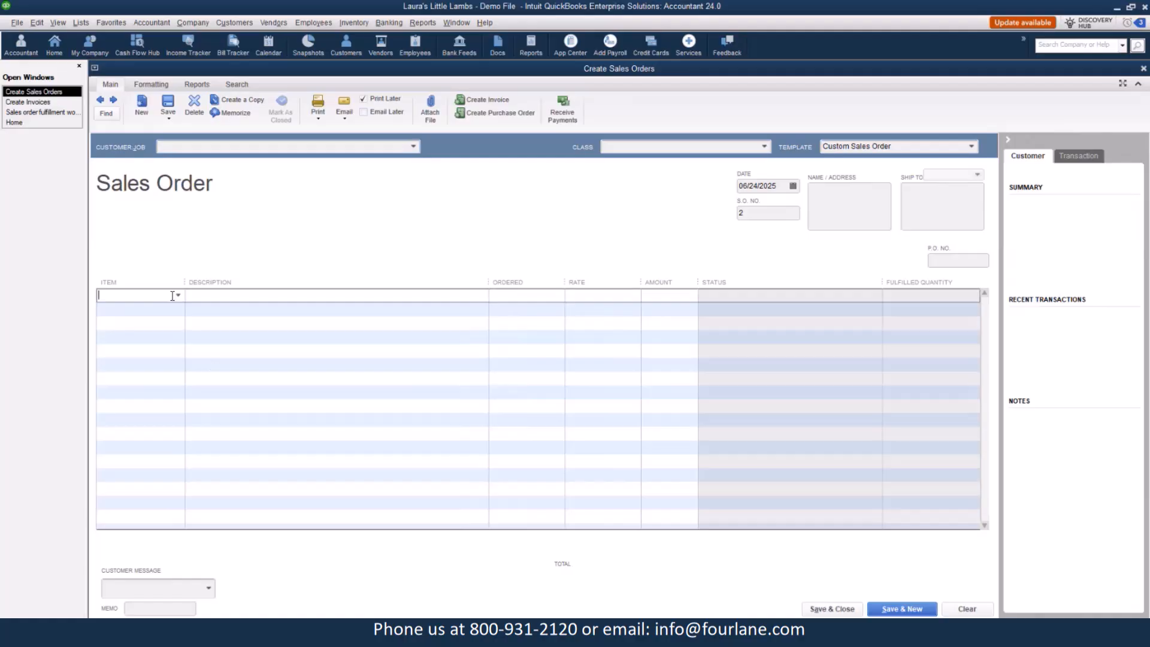
pyautogui.click(178, 295)
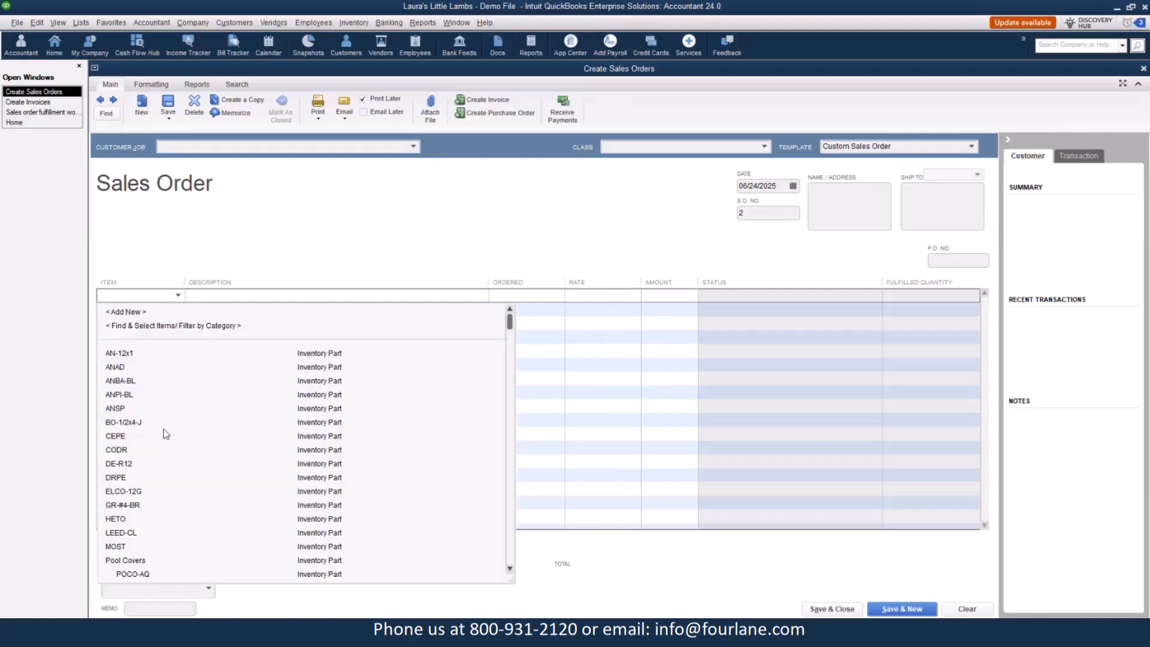
pyautogui.click(128, 409)
pyautogui.click(178, 310)
pyautogui.click(178, 309)
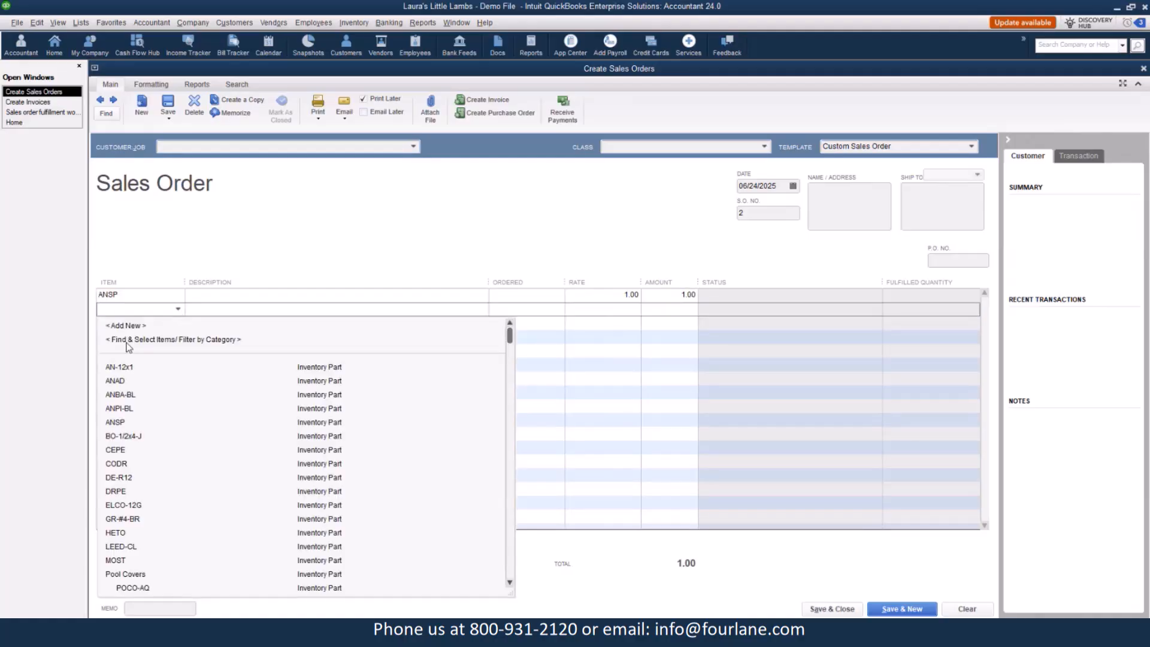
pyautogui.click(116, 384)
pyautogui.click(177, 320)
pyautogui.click(178, 323)
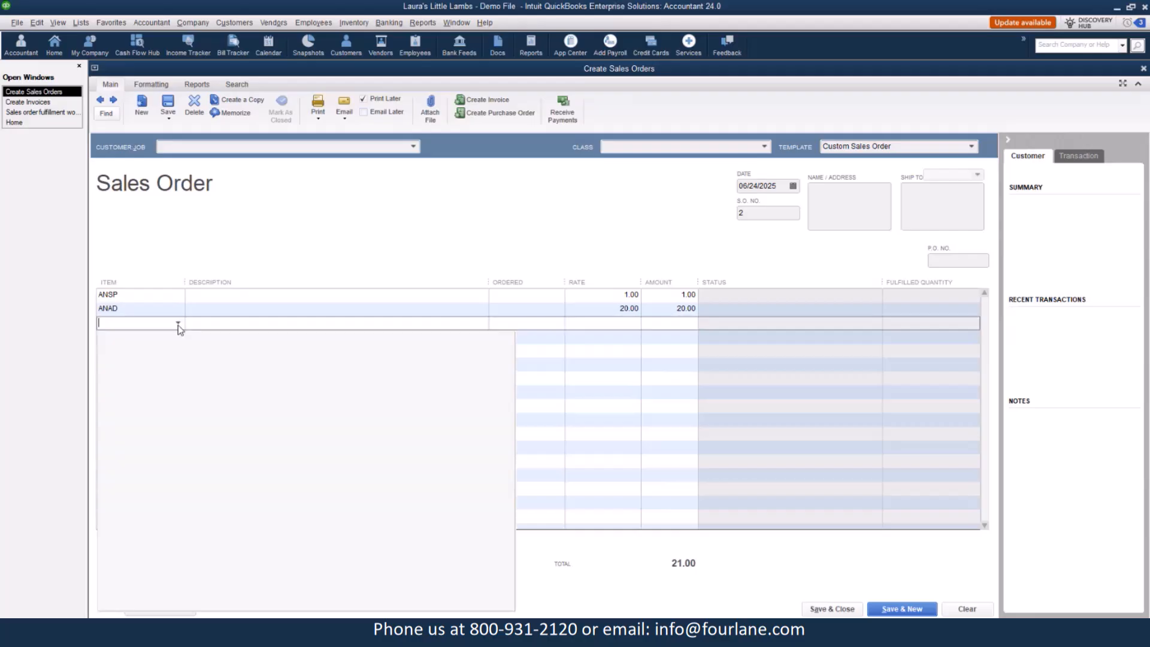
pyautogui.click(120, 560)
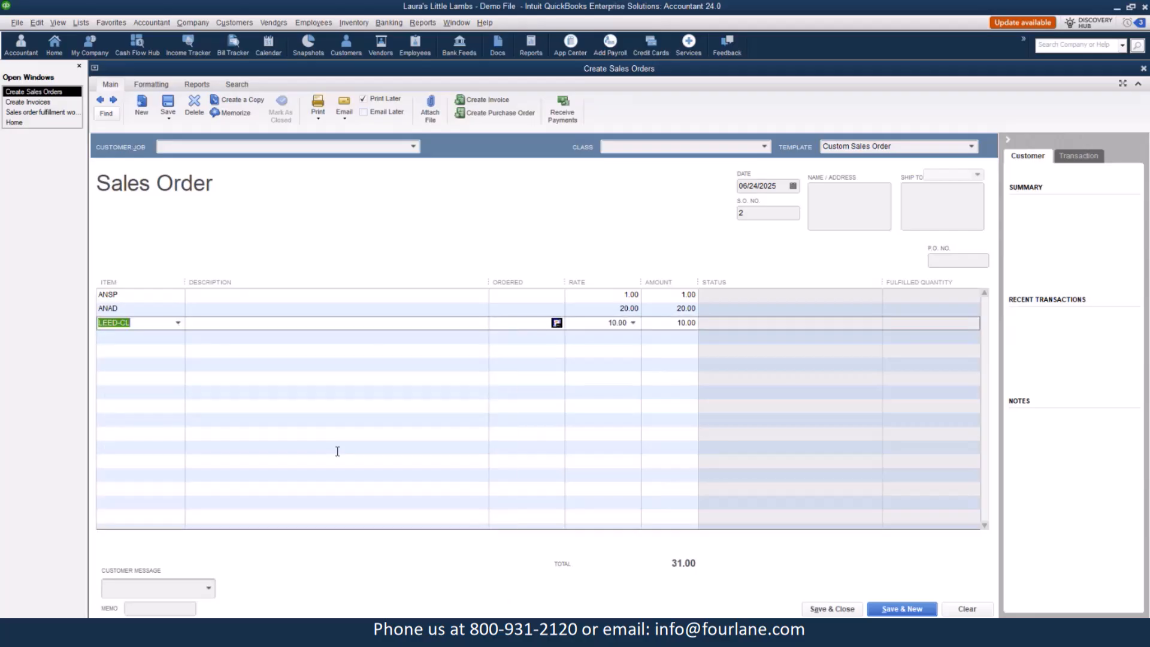
# Enter ordered quantities of 5 for ANSP, 6 for ANAD and 3 for LEED-CL.
pyautogui.click(545, 295)
pyautogui.write('5')
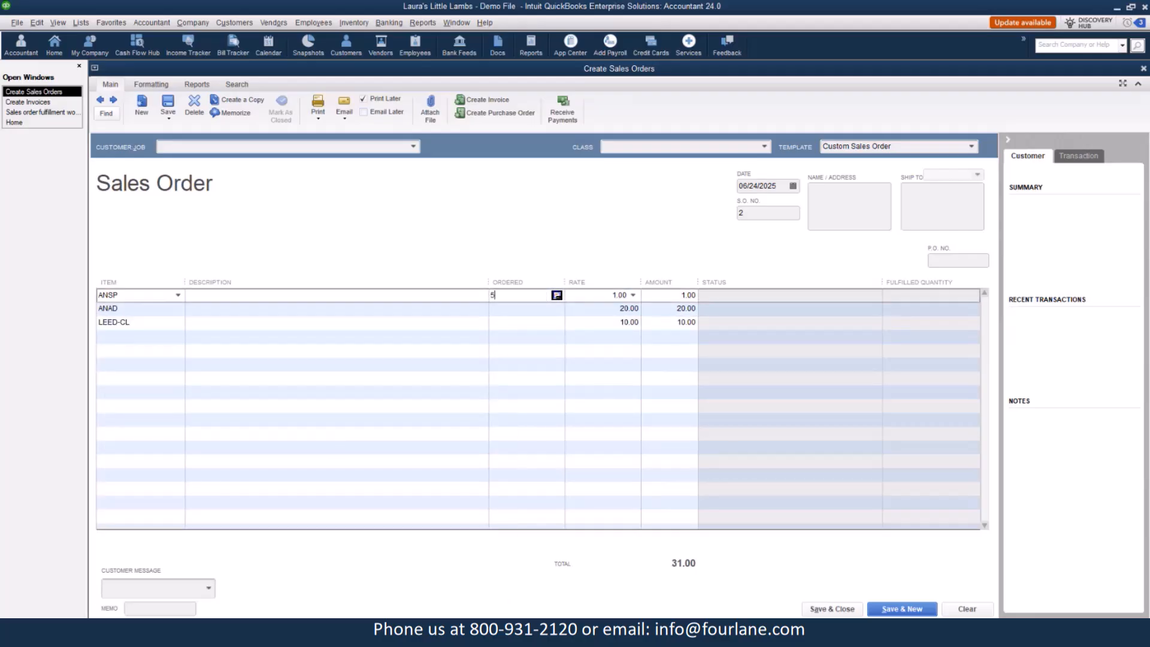
pyautogui.click(515, 306)
pyautogui.write('6')
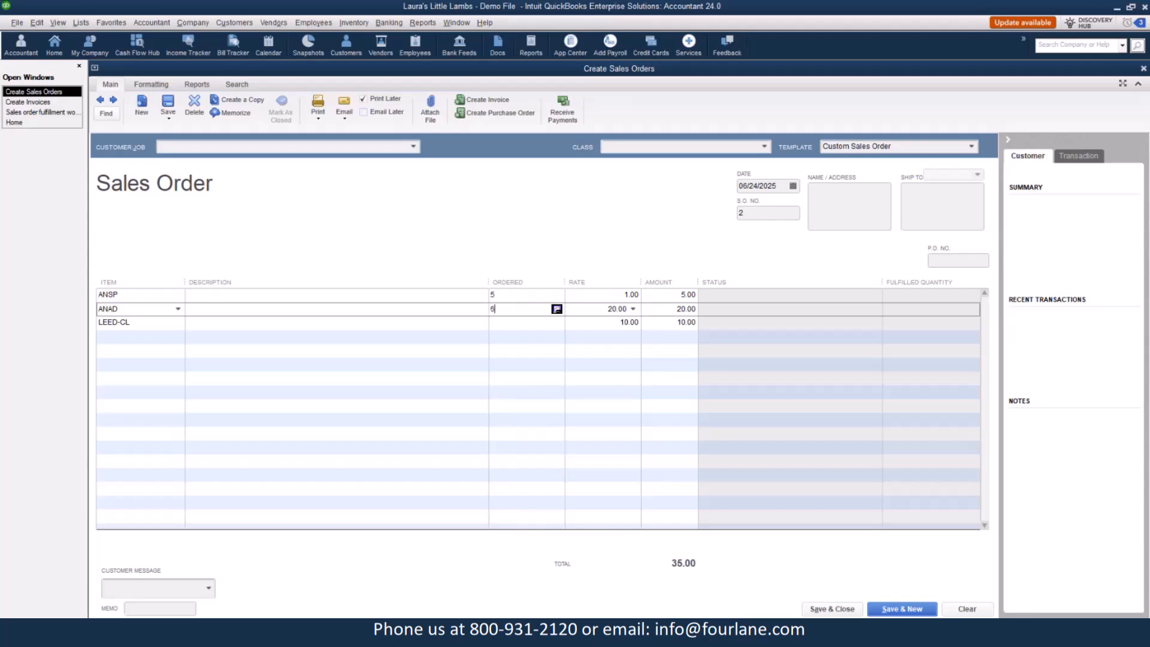
pyautogui.click(526, 323)
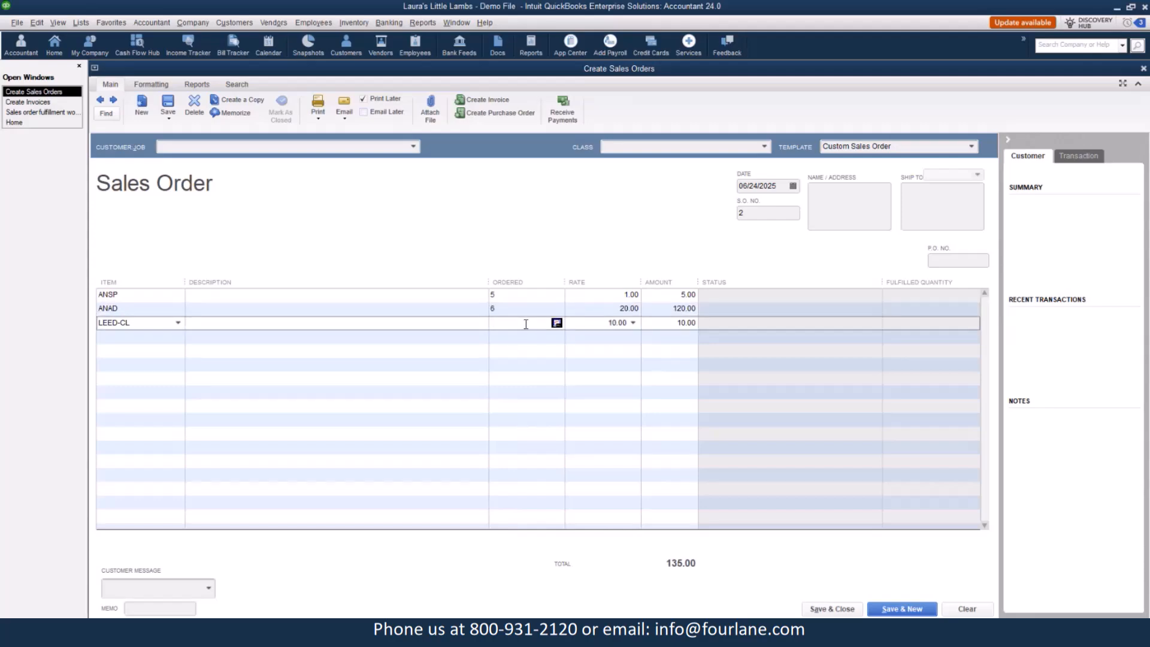
pyautogui.write('3')
# Set the customer to Dunning's Pool Depot, Inc.: Angel City Store #112 and save the sales order.
pyautogui.click(174, 105)
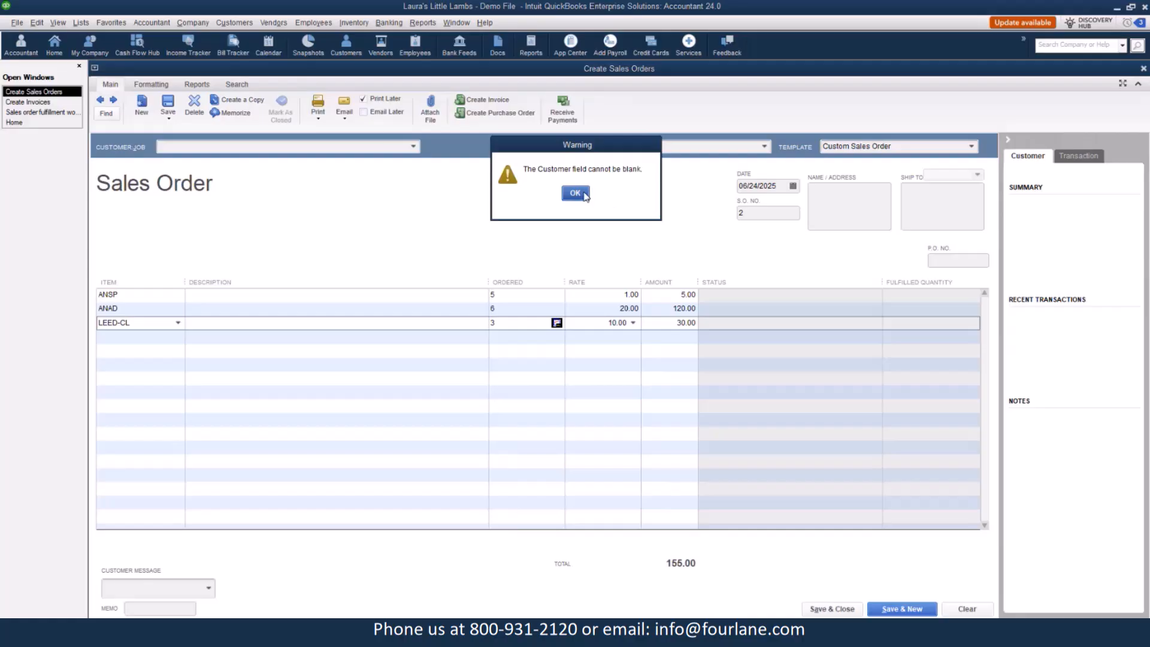
pyautogui.click(585, 196)
pyautogui.click(413, 146)
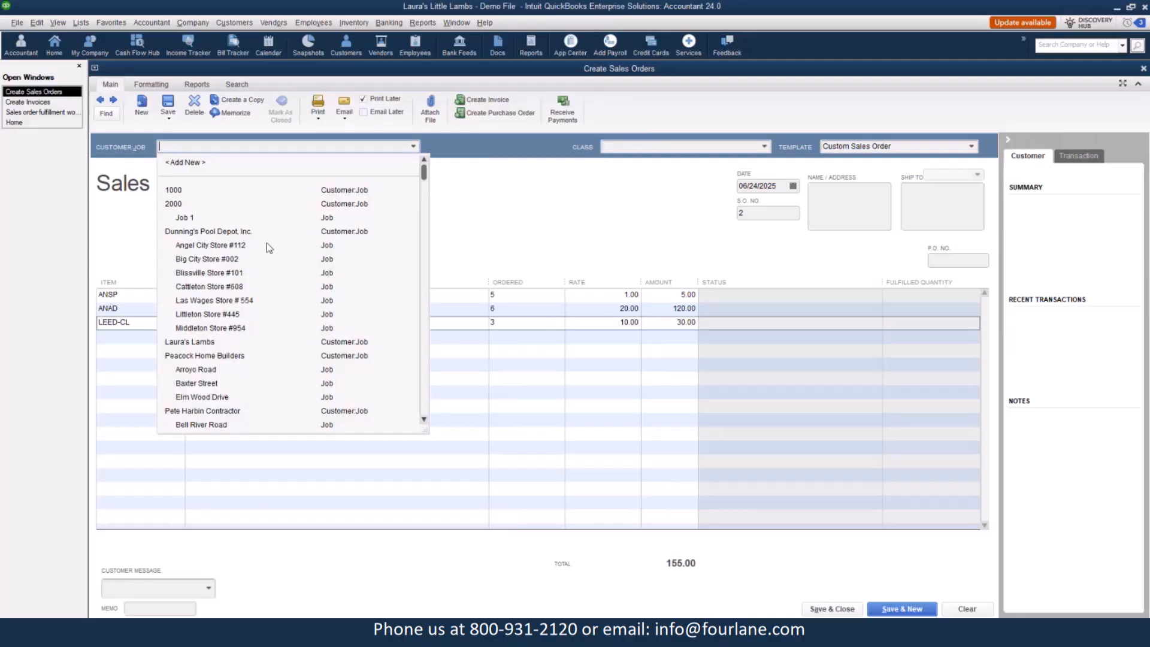
pyautogui.click(196, 245)
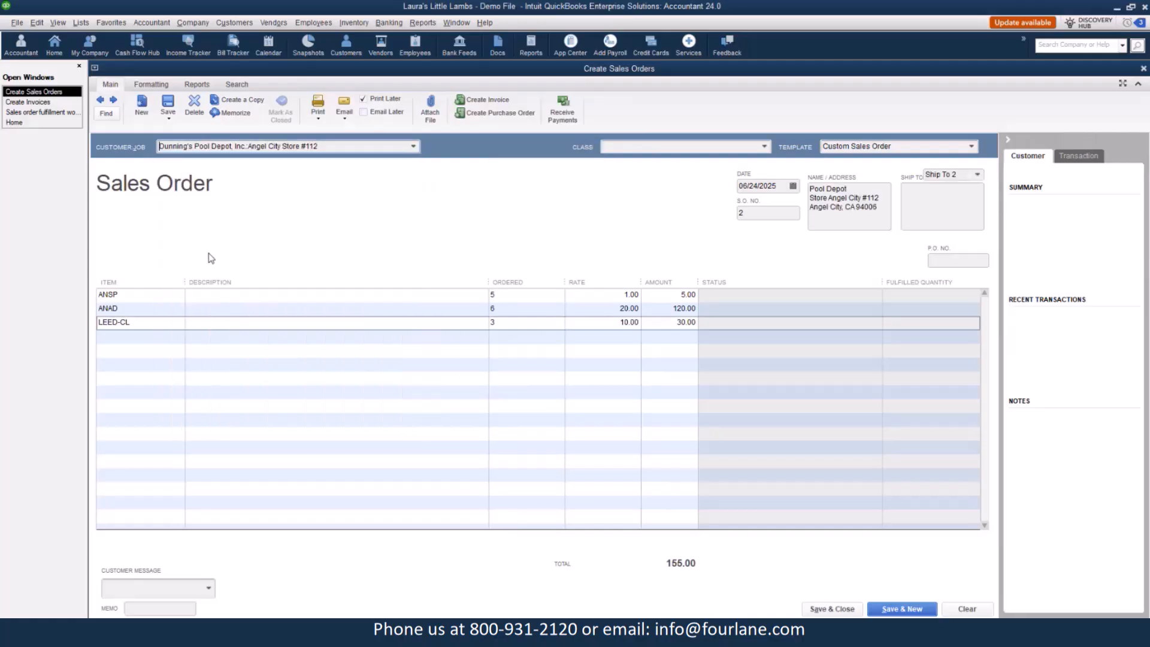
pyautogui.click(167, 105)
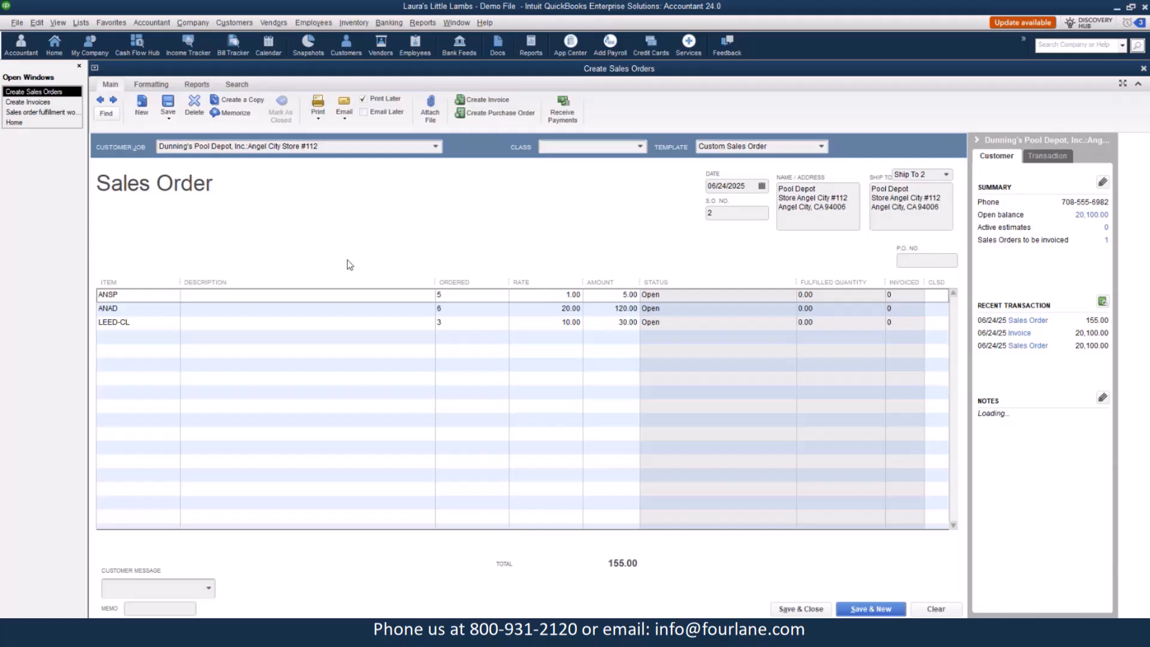
# Refresh the fulfillment worksheet, select the new sales order and send it for express pick-pack.
pyautogui.click(41, 112)
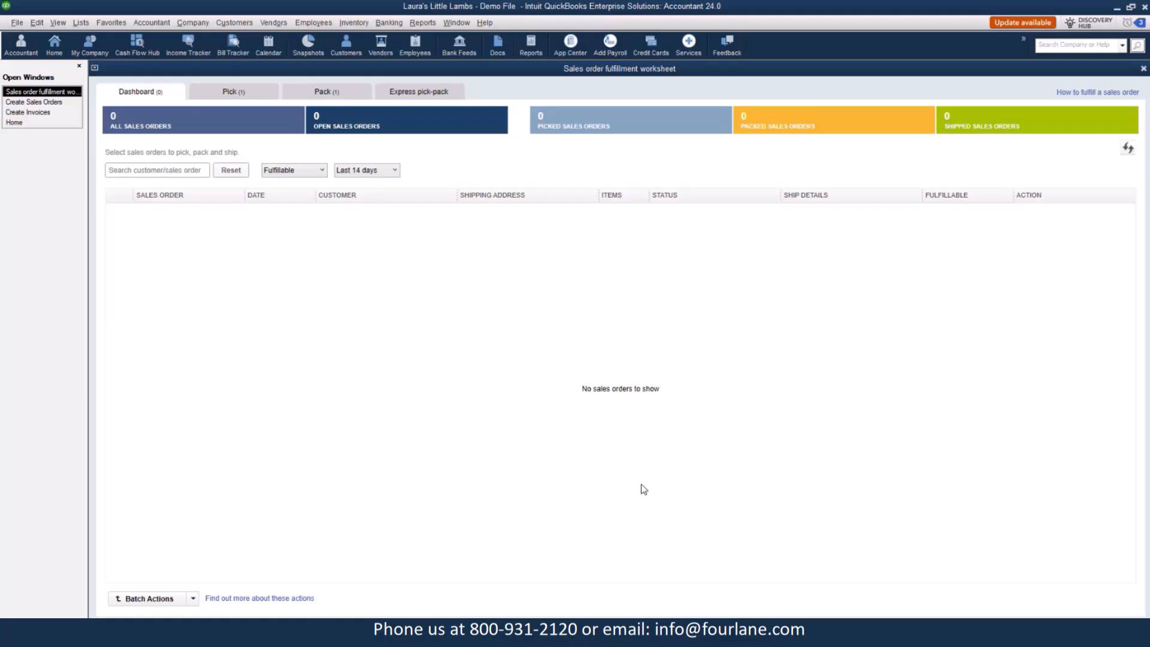
pyautogui.click(1128, 150)
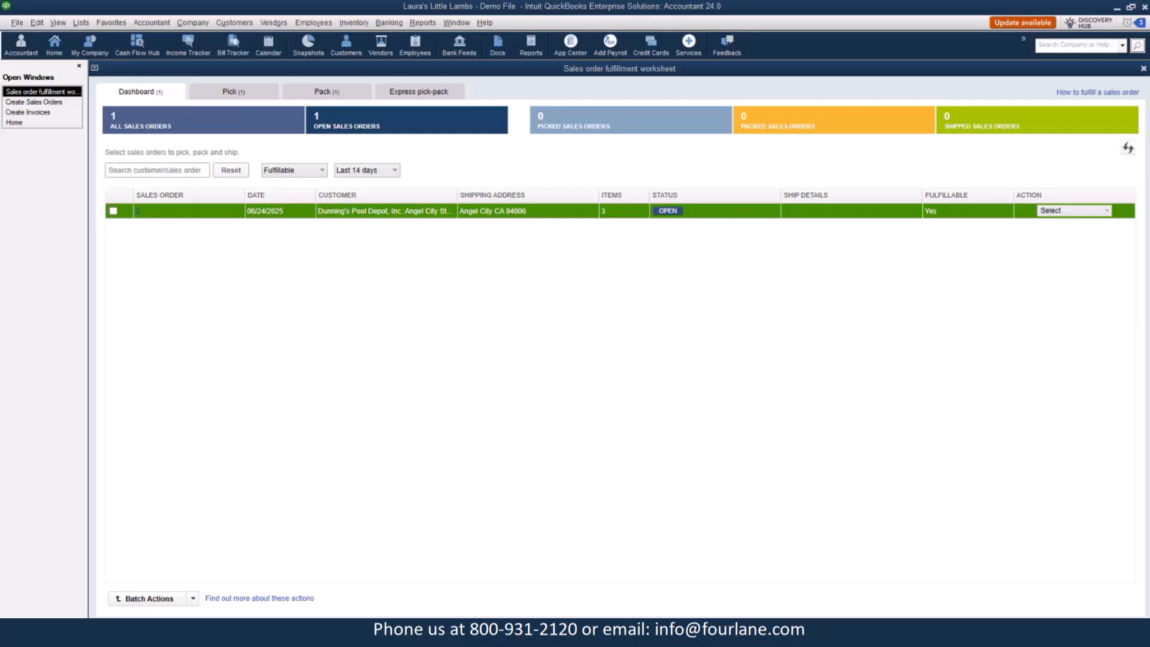
pyautogui.click(113, 211)
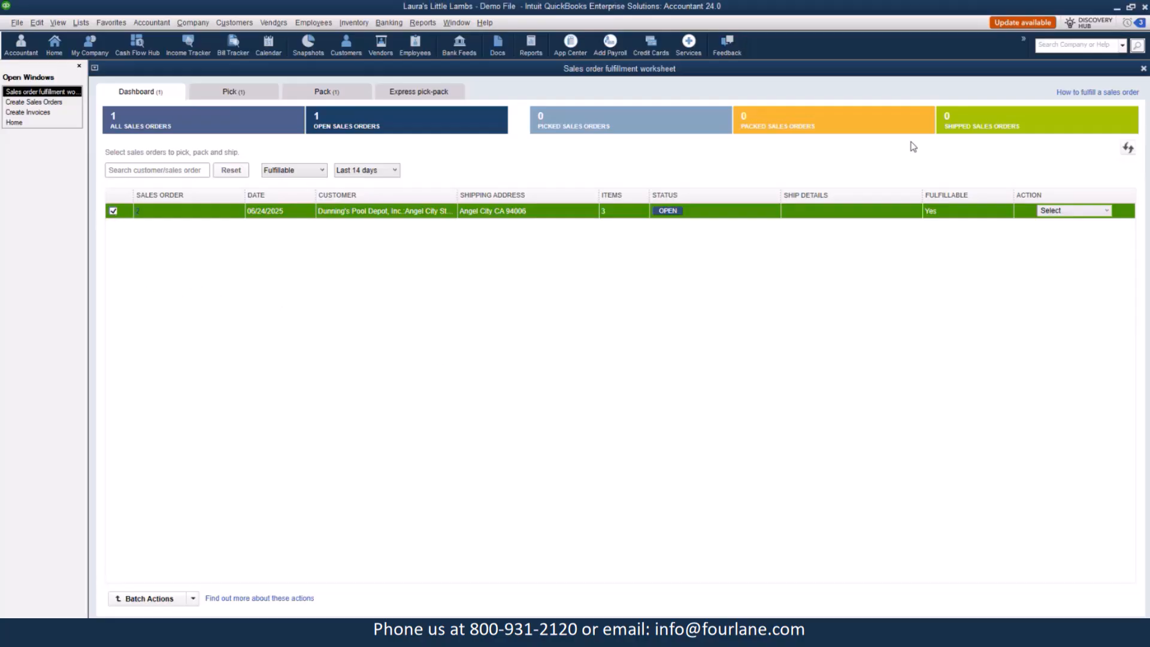
pyautogui.click(1081, 212)
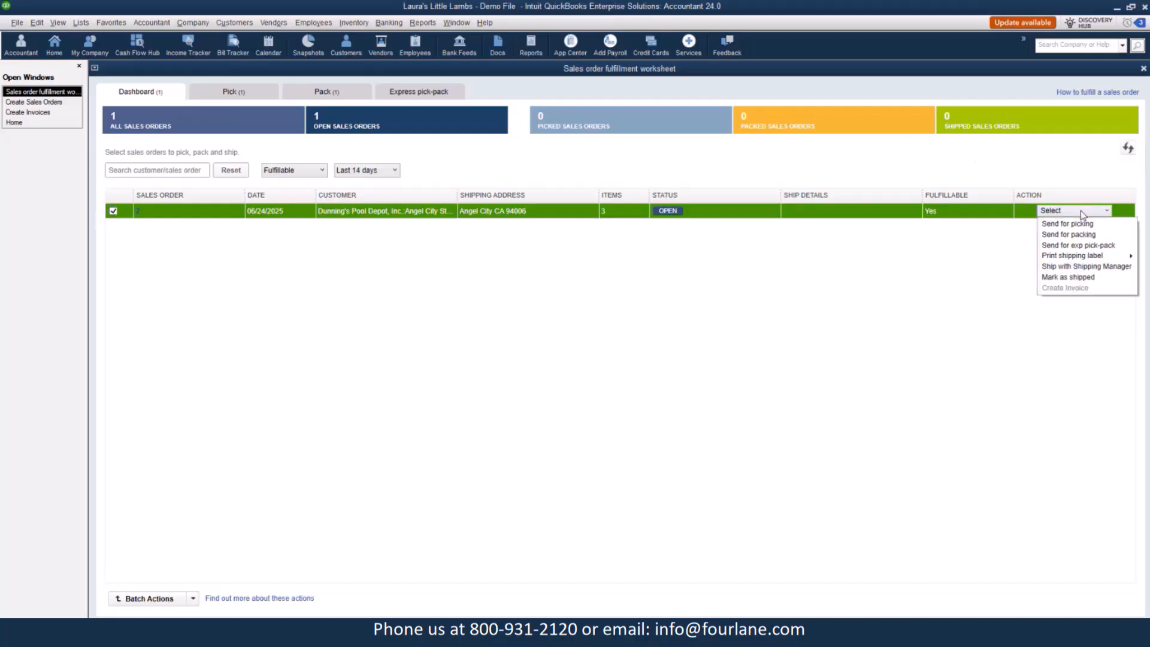
pyautogui.click(1067, 246)
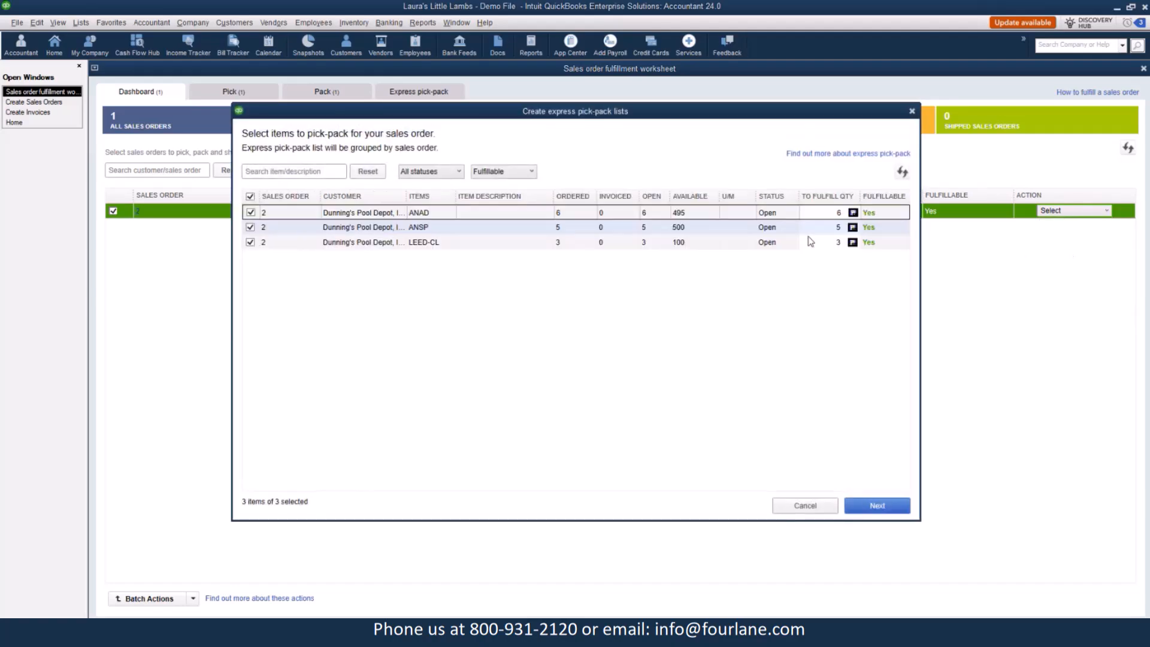
pyautogui.click(871, 504)
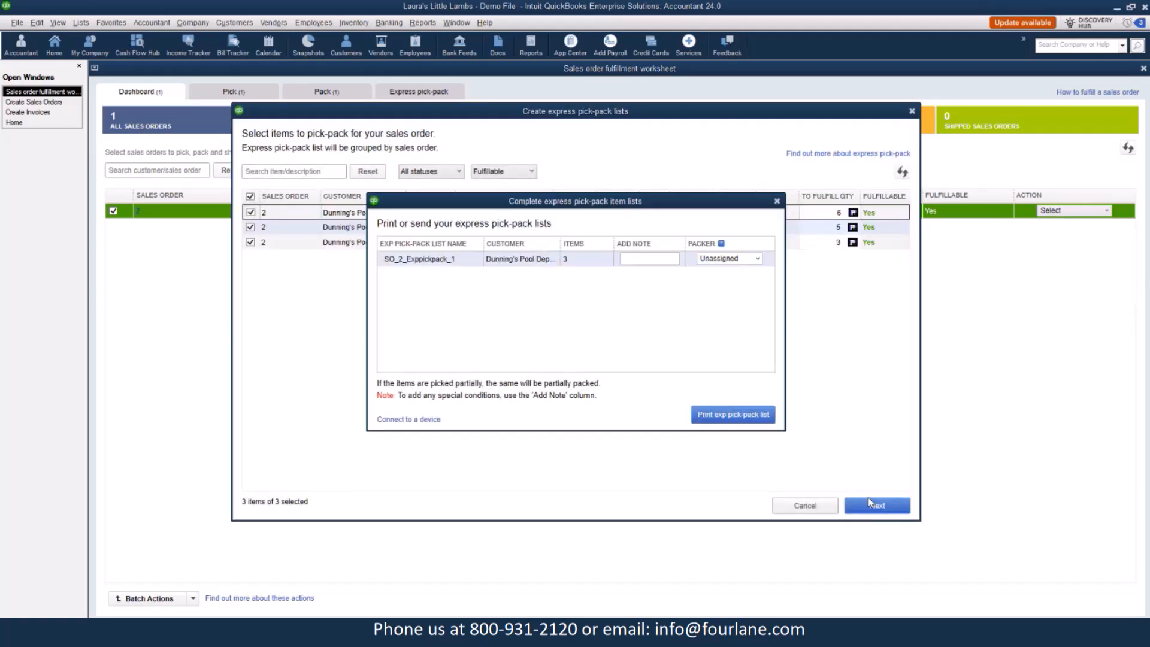
# Assign Warehouse User A as packer and preview the express pick-pack list, closing it without printing.
pyautogui.click(754, 266)
pyautogui.click(757, 258)
pyautogui.click(726, 285)
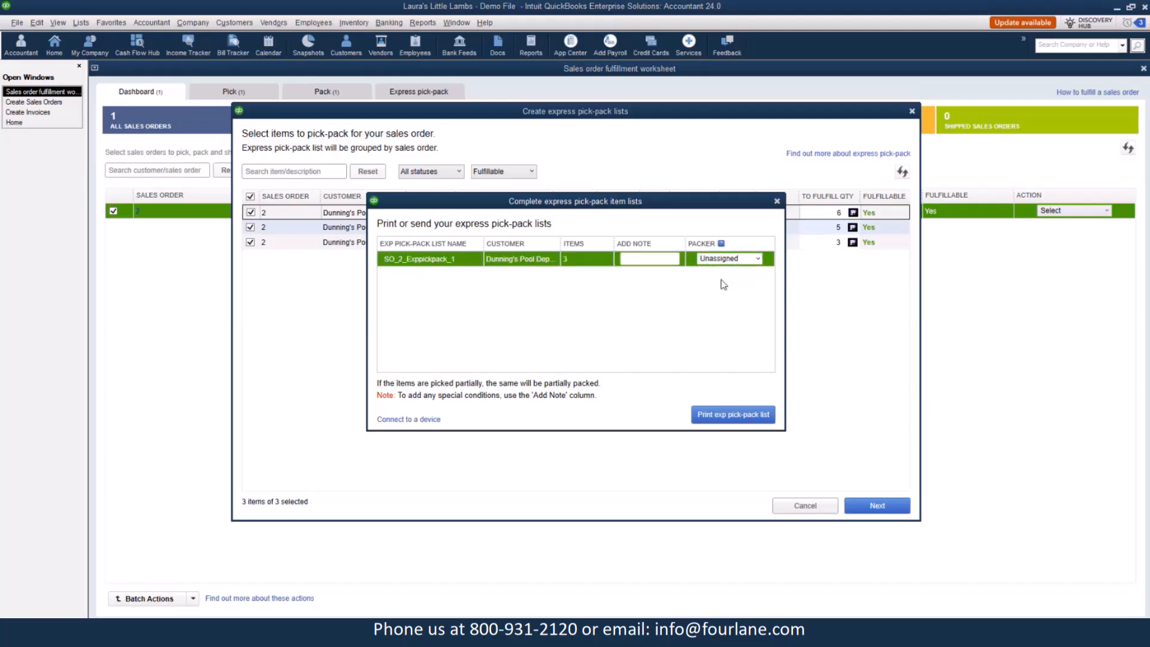
pyautogui.click(736, 412)
pyautogui.click(494, 196)
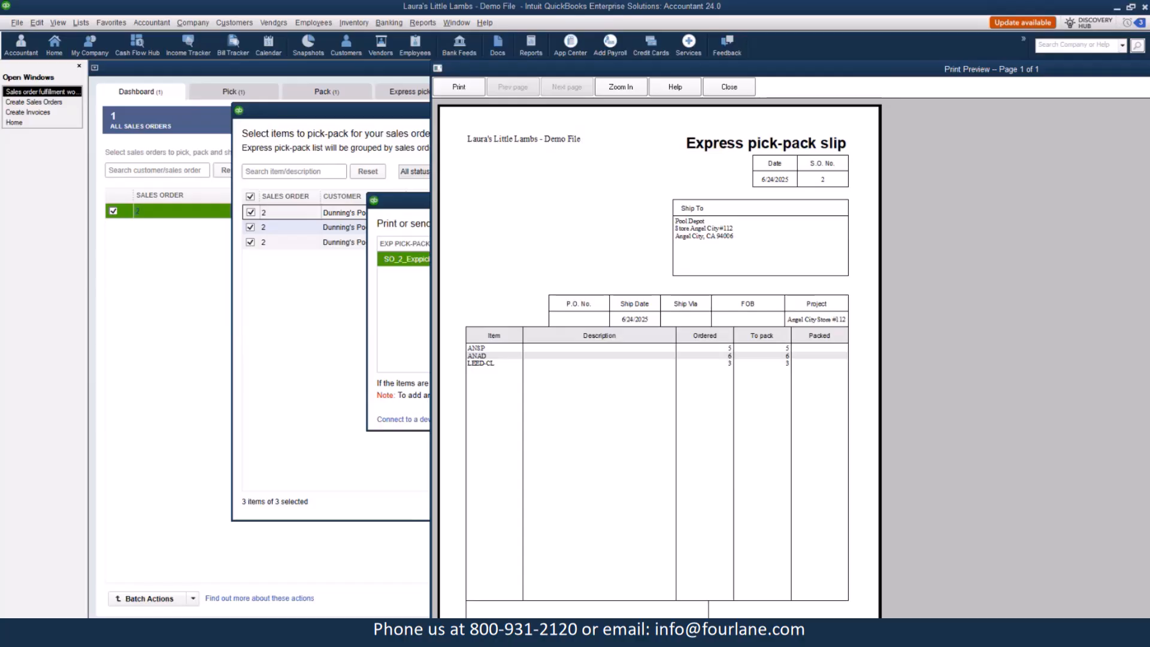
pyautogui.click(729, 86)
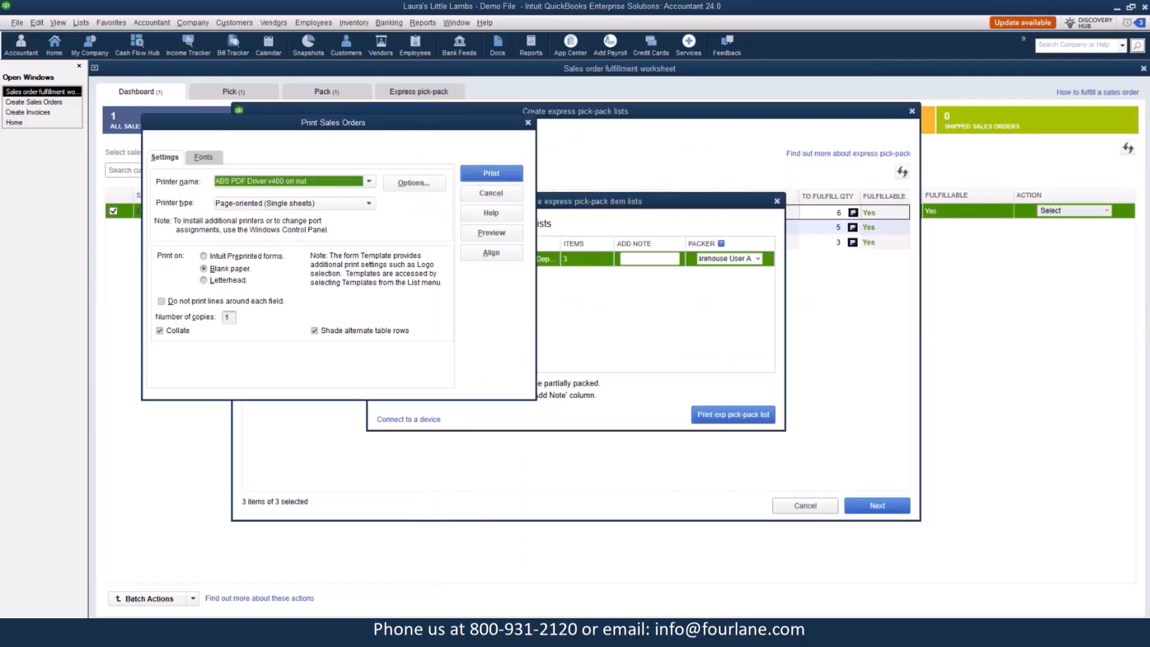
pyautogui.click(486, 194)
pyautogui.click(595, 342)
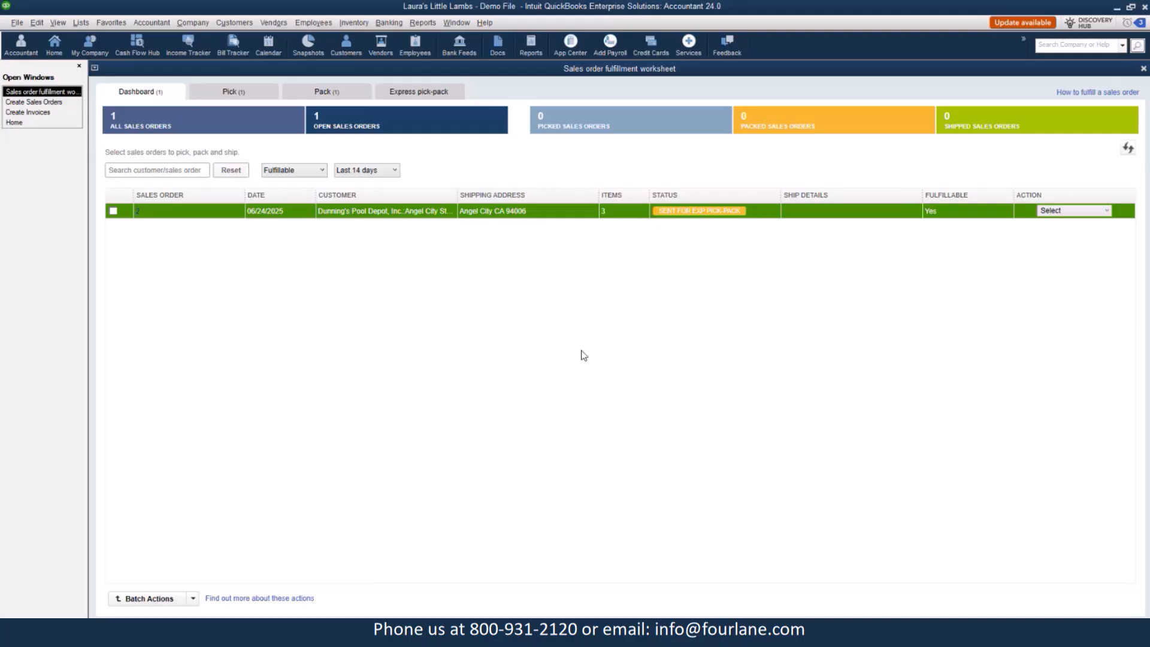
# Open the new sales order from the worksheet to review its status.
pyautogui.click(142, 211)
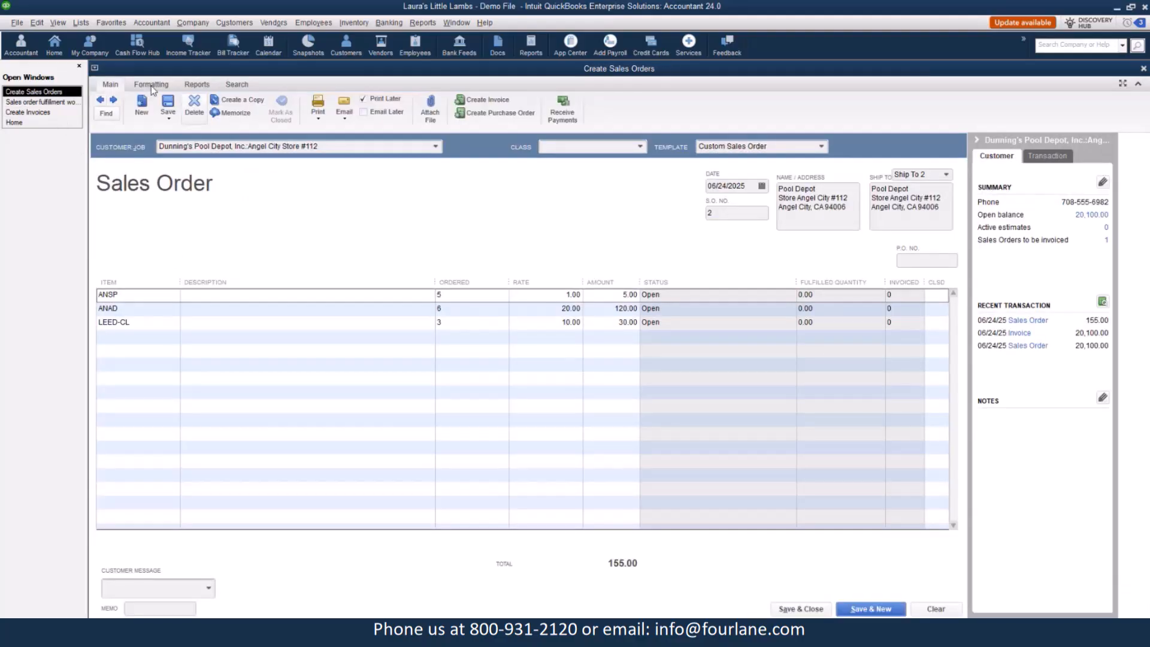
# Close the sales order, reopen it from the worksheet to review its express pick-pack status, and close it again.
pyautogui.click(41, 102)
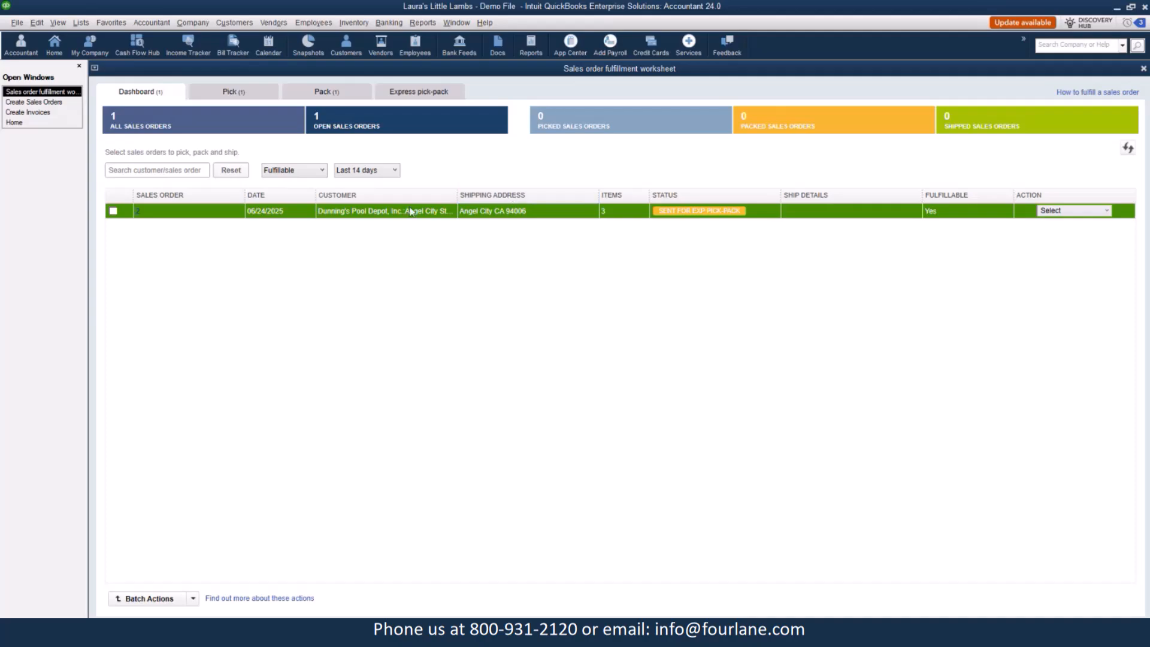
pyautogui.click(60, 102)
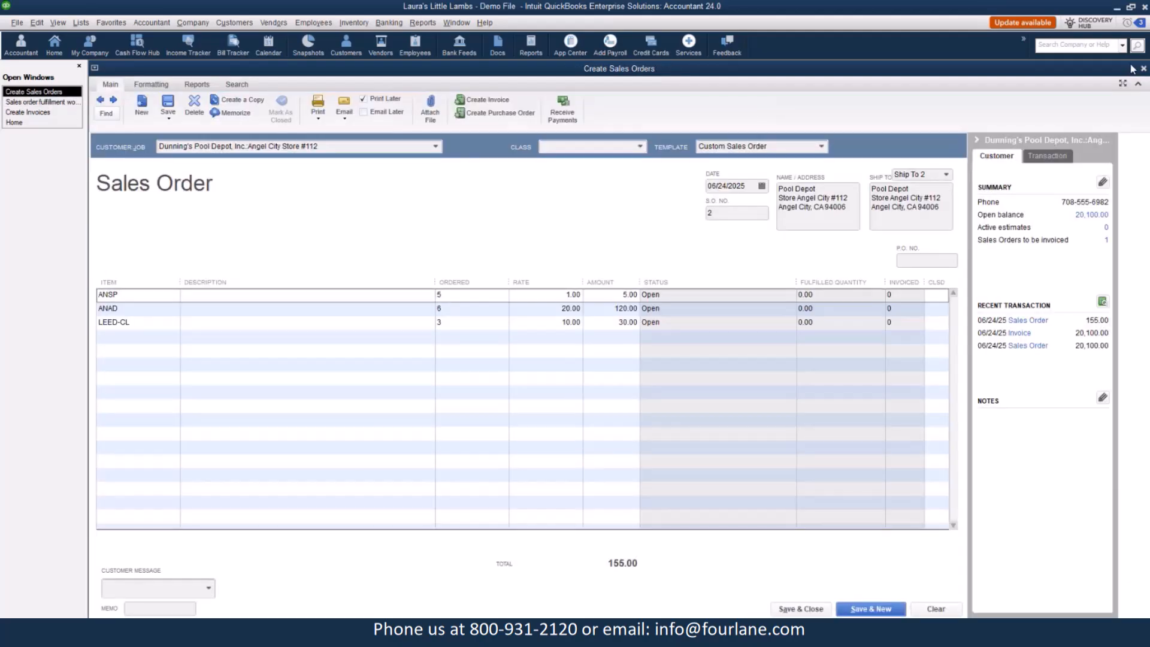
pyautogui.click(1143, 68)
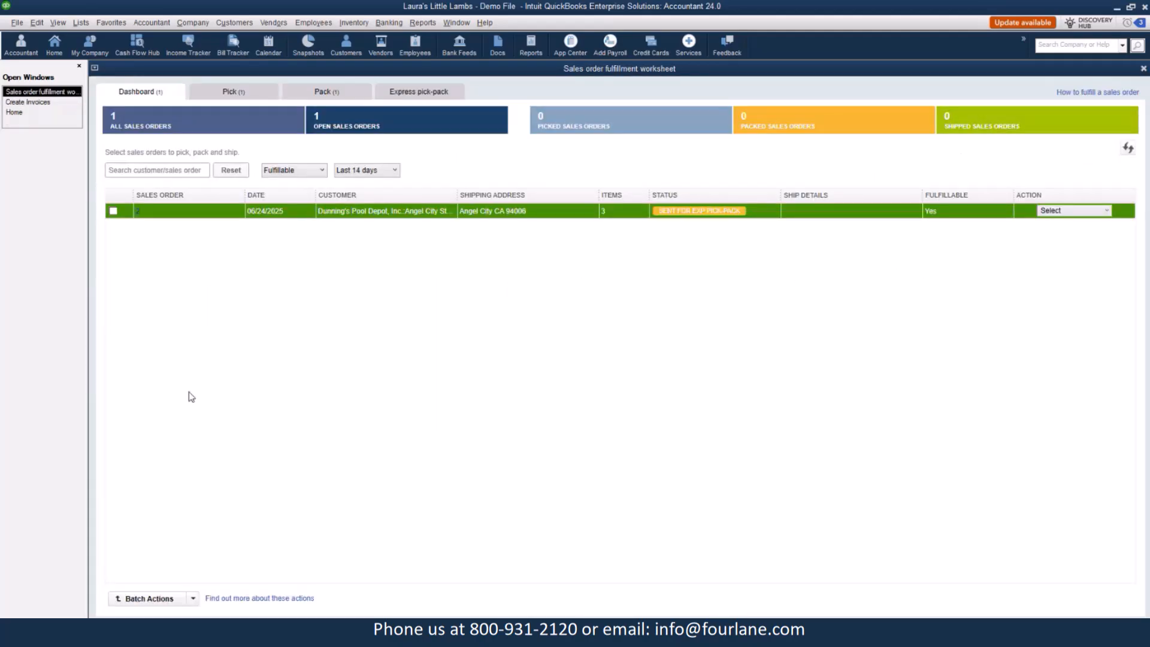
pyautogui.click(138, 211)
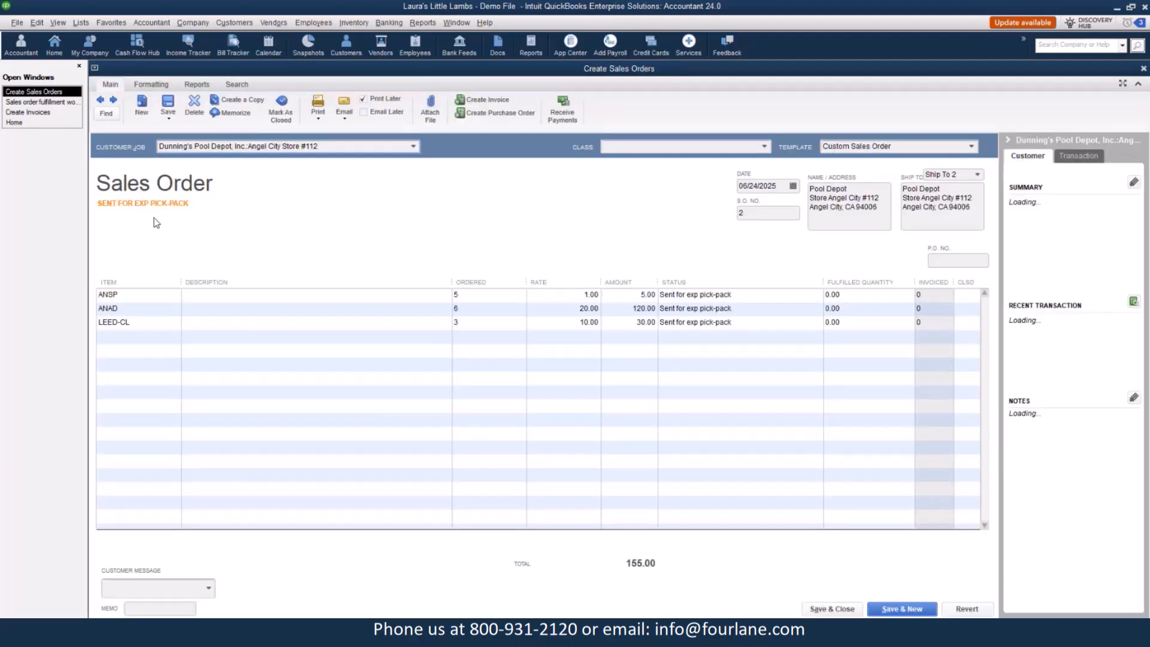
pyautogui.click(1144, 69)
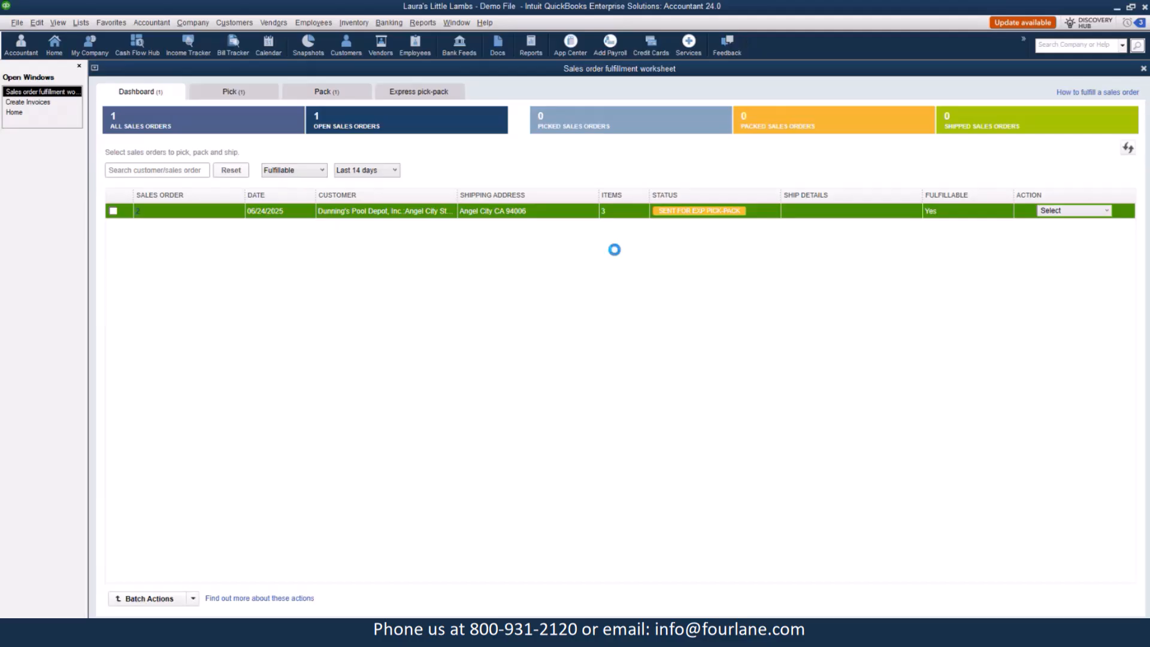
# Open the express pick-pack list and enter packed quantities of 4 for ANAD, 5 for ANSP and 3 for LEED-CL.
pyautogui.click(428, 95)
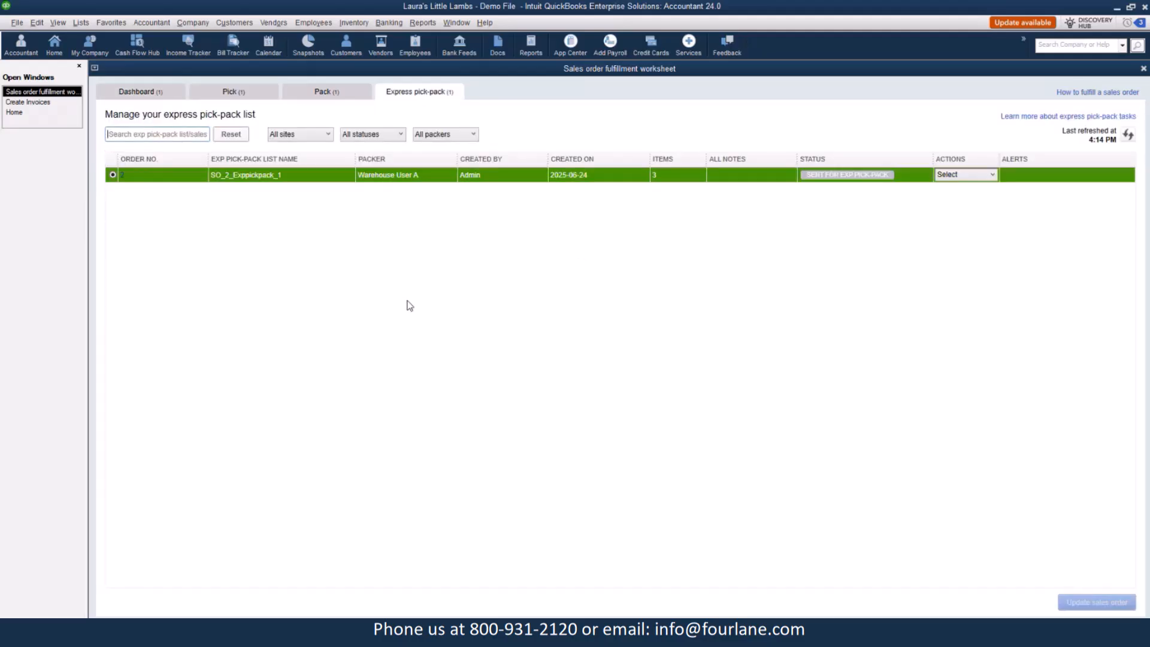
pyautogui.click(989, 174)
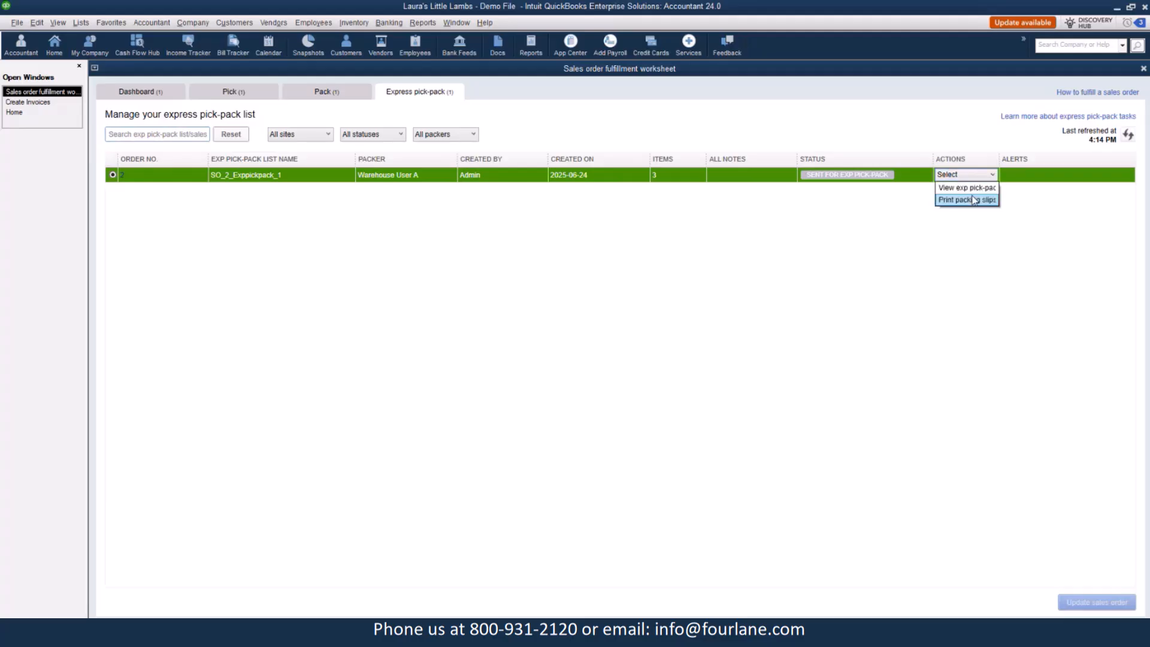
pyautogui.click(961, 189)
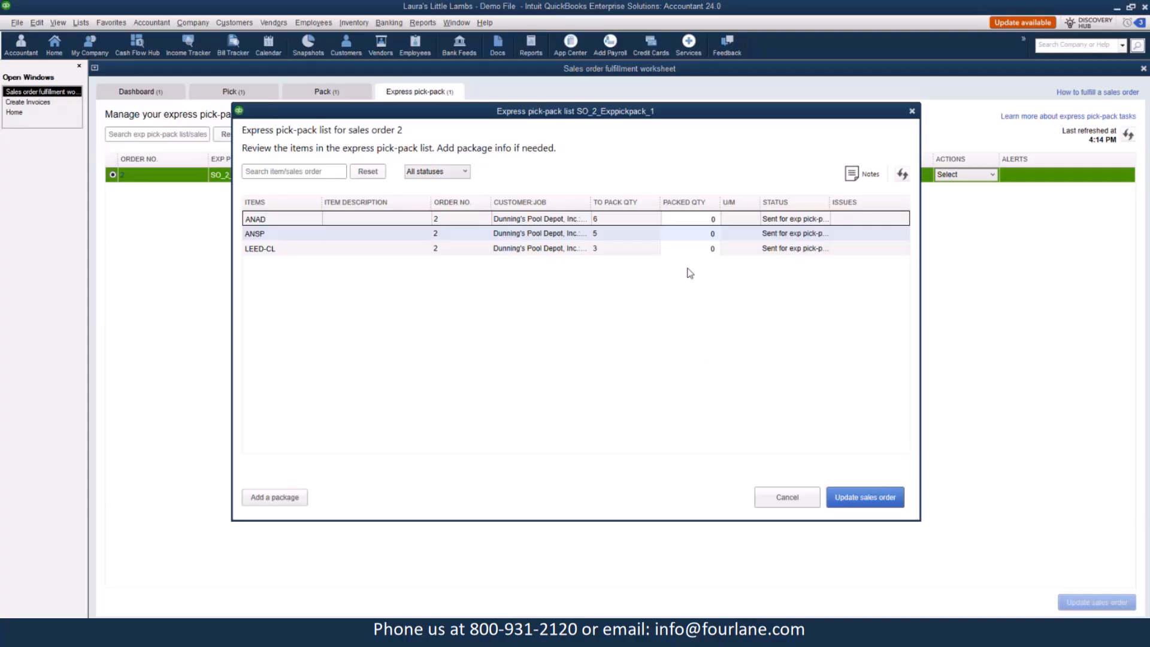
pyautogui.click(709, 220)
pyautogui.write('4')
pyautogui.click(713, 234)
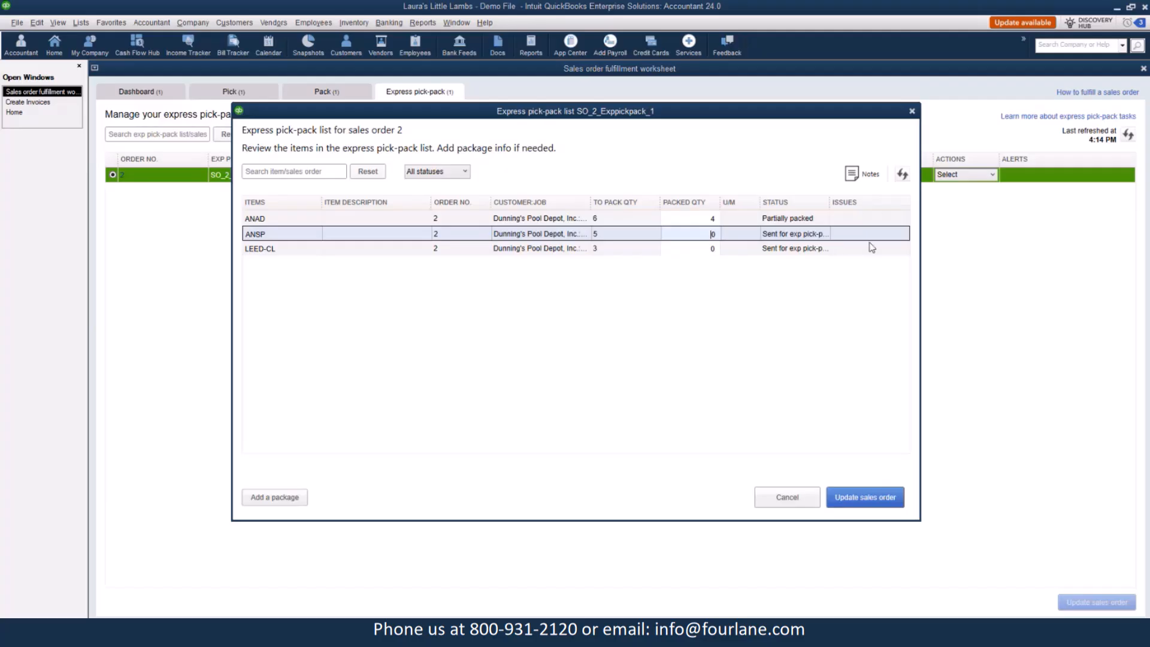
pyautogui.write('5')
pyautogui.click(706, 250)
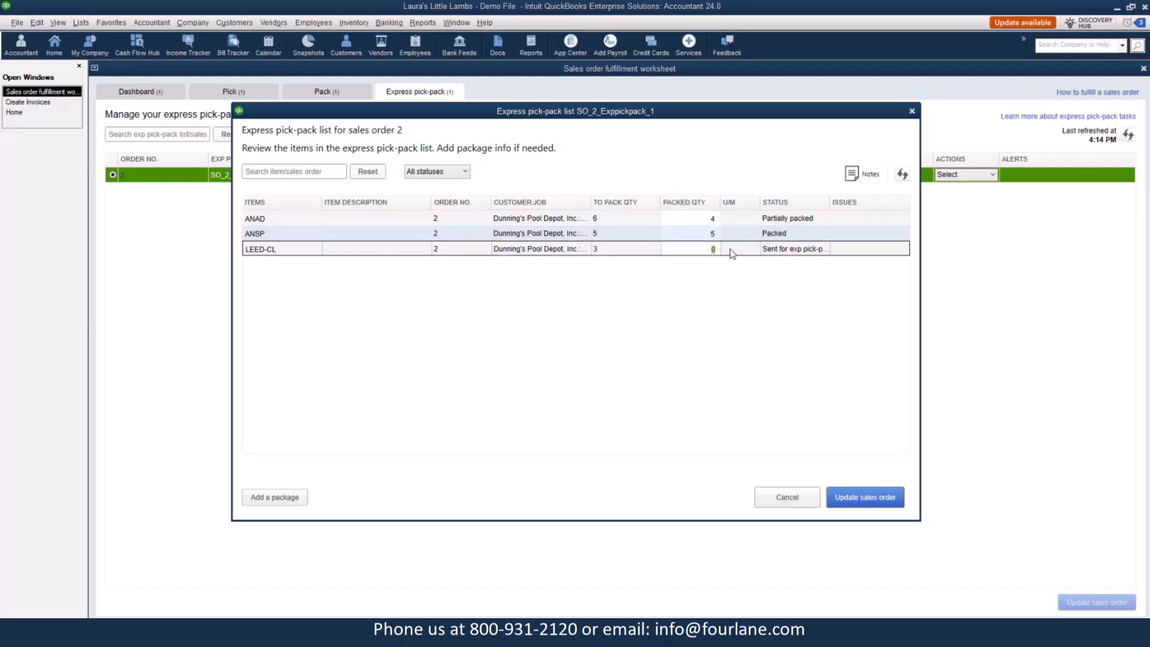
pyautogui.write('3')
# Update the sales order from the pick-pack list, accepting the partial ANAD quantity.
pyautogui.click(852, 500)
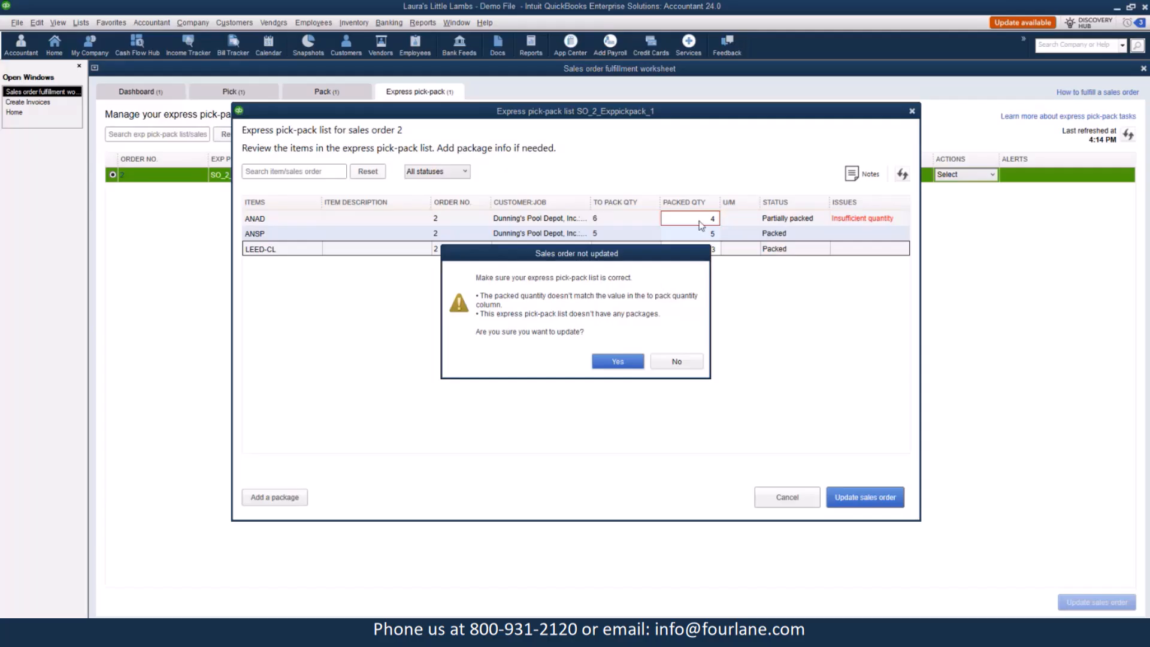
pyautogui.click(617, 361)
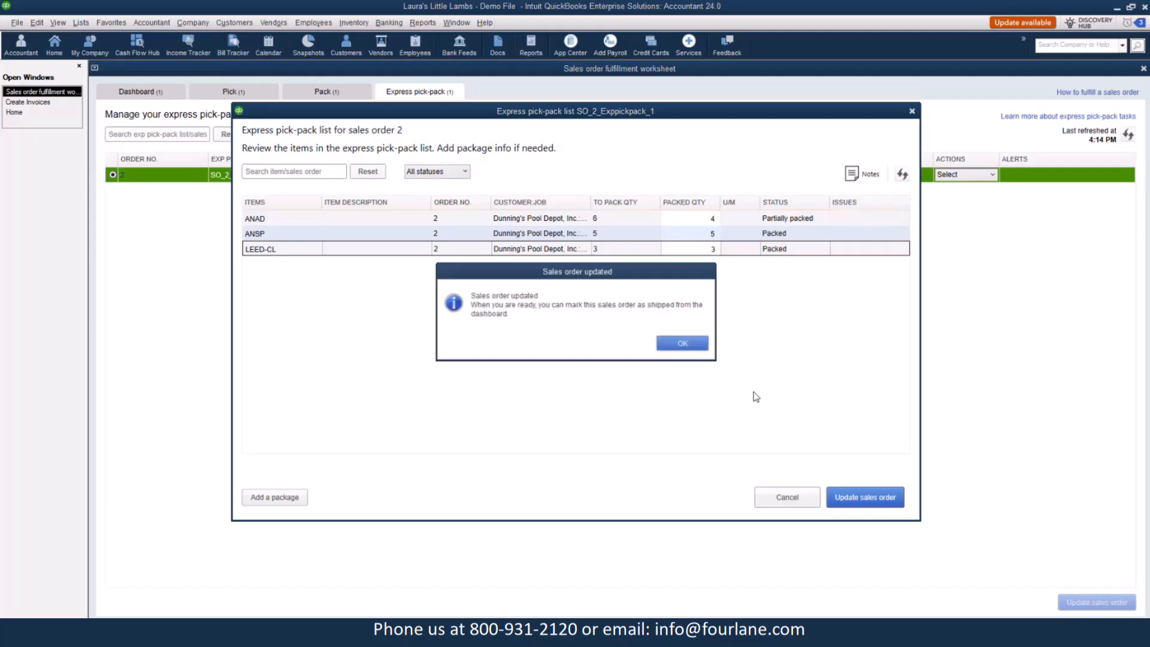
pyautogui.click(686, 344)
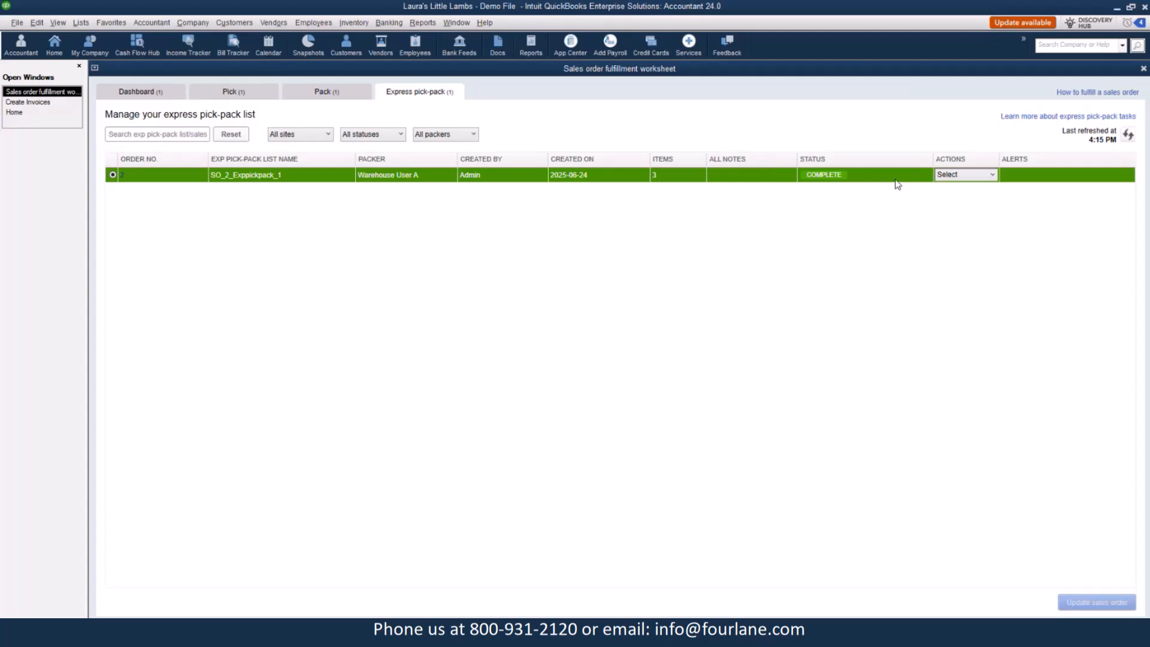
# Open the sales order from the dashboard to review its packed and fulfilled quantities.
pyautogui.click(137, 92)
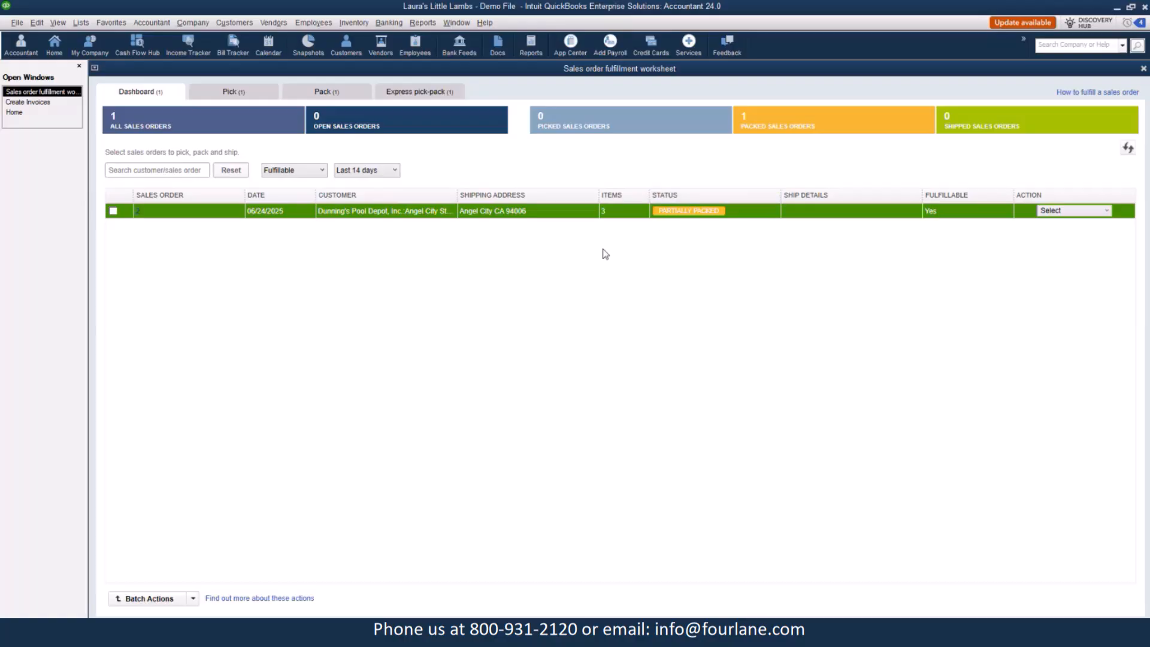
pyautogui.click(137, 215)
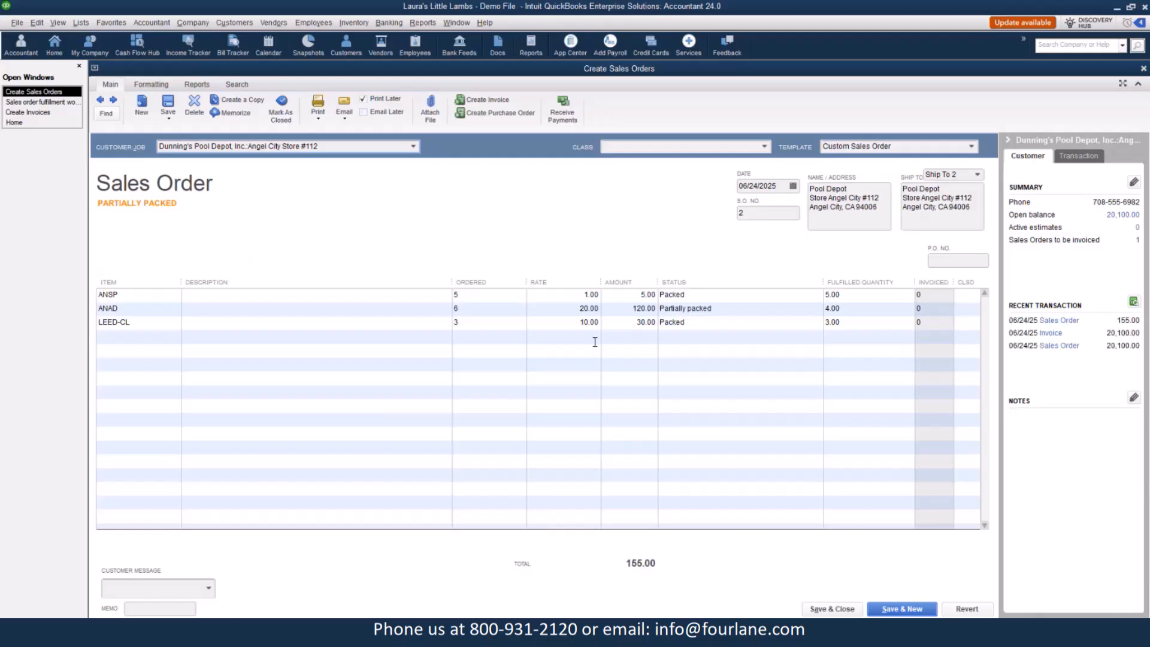
pyautogui.click(718, 313)
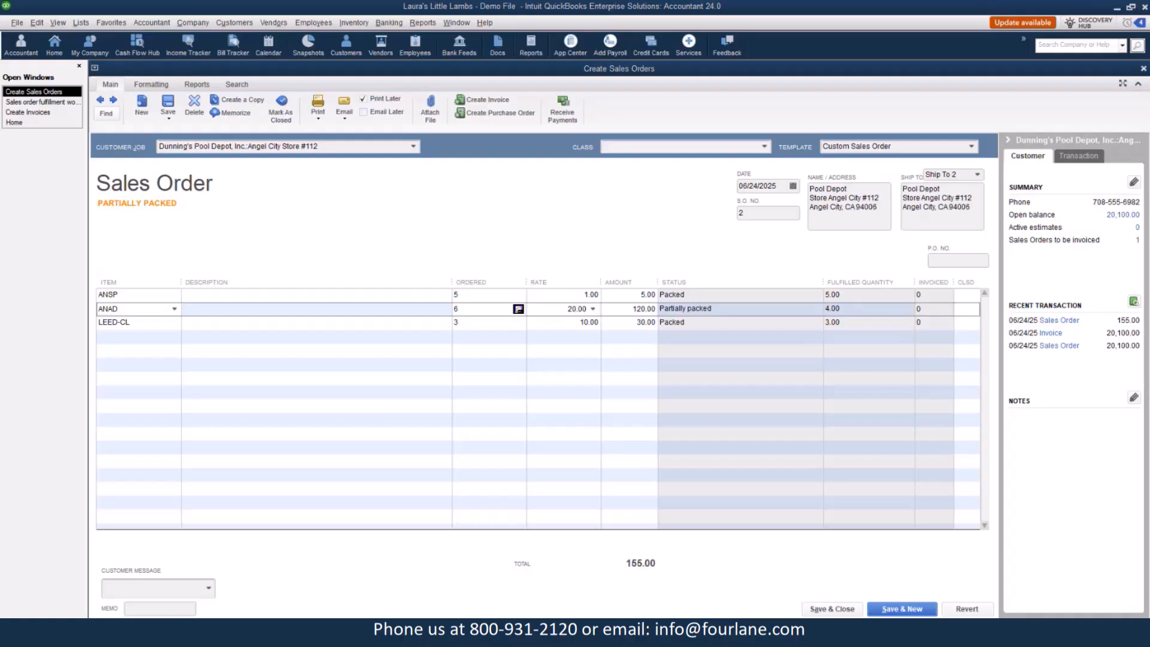
pyautogui.click(57, 102)
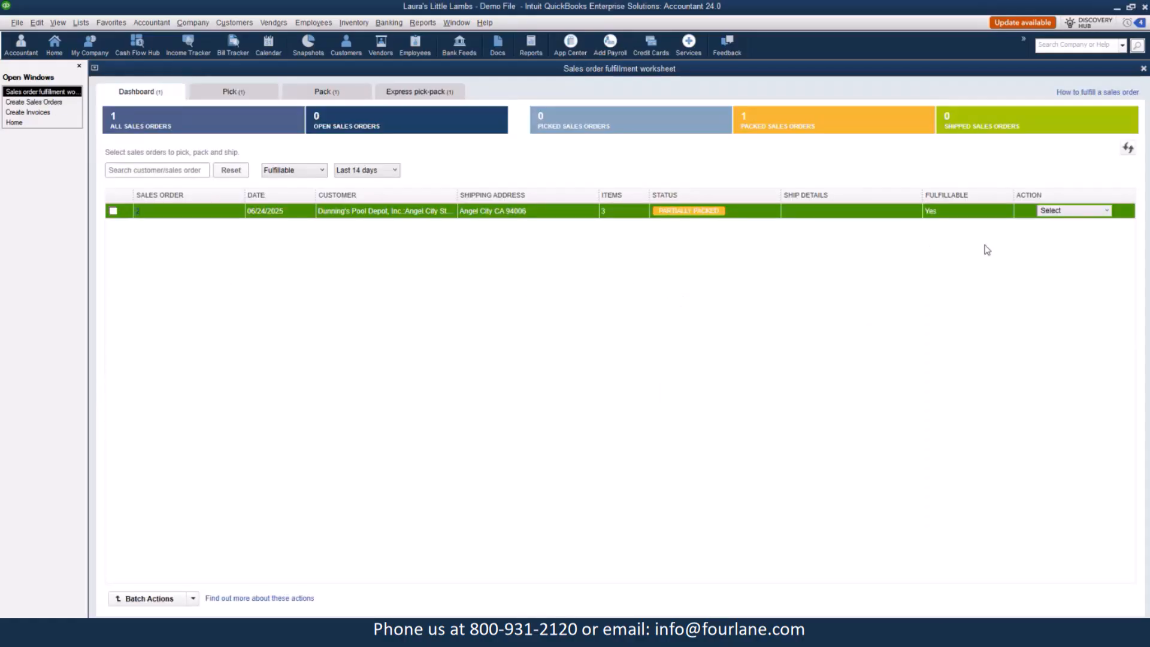
# Send the sales order for express pick-pack again with only the ANAD item selected.
pyautogui.click(1070, 212)
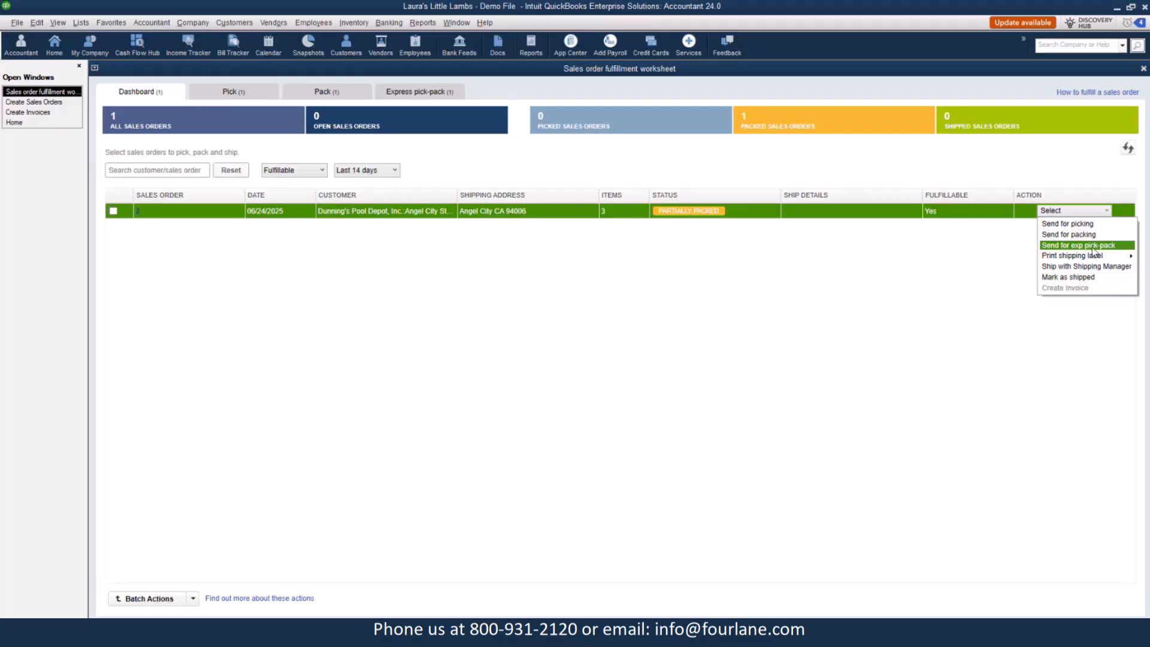
pyautogui.click(1078, 245)
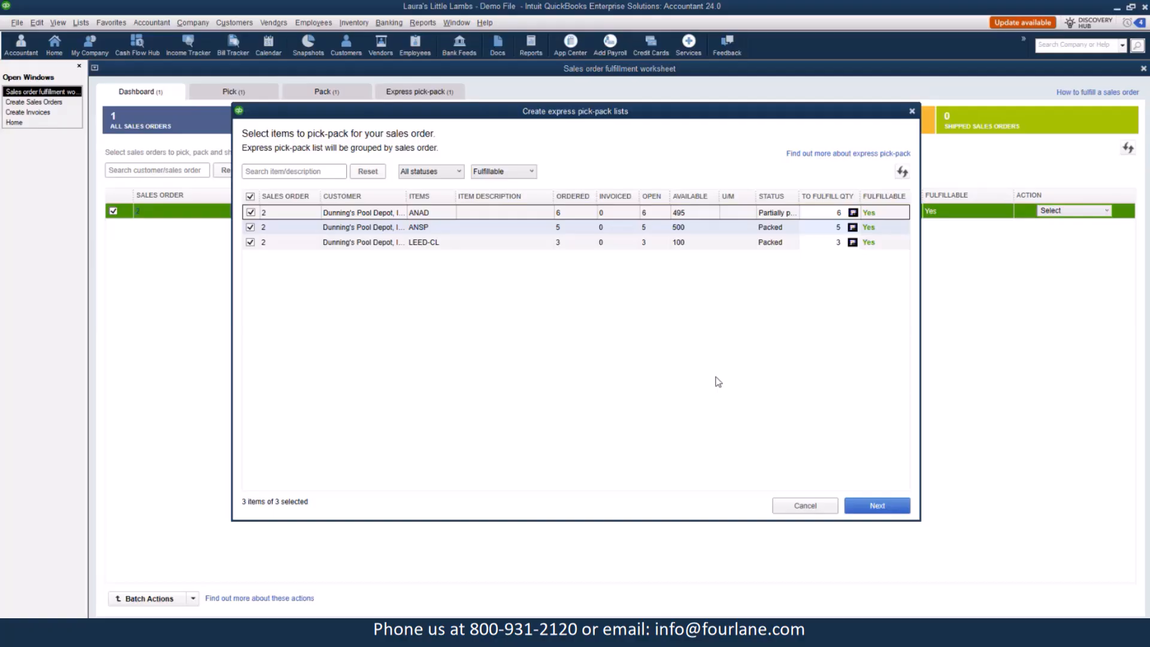
pyautogui.click(251, 227)
pyautogui.click(252, 243)
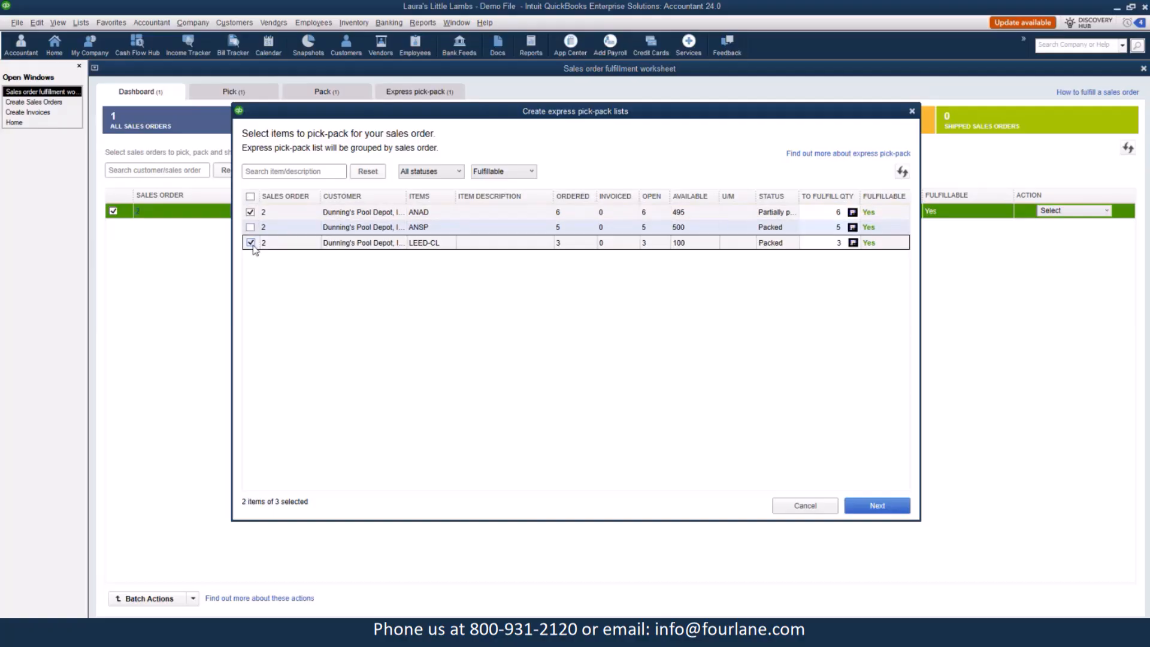
pyautogui.click(251, 243)
pyautogui.click(880, 506)
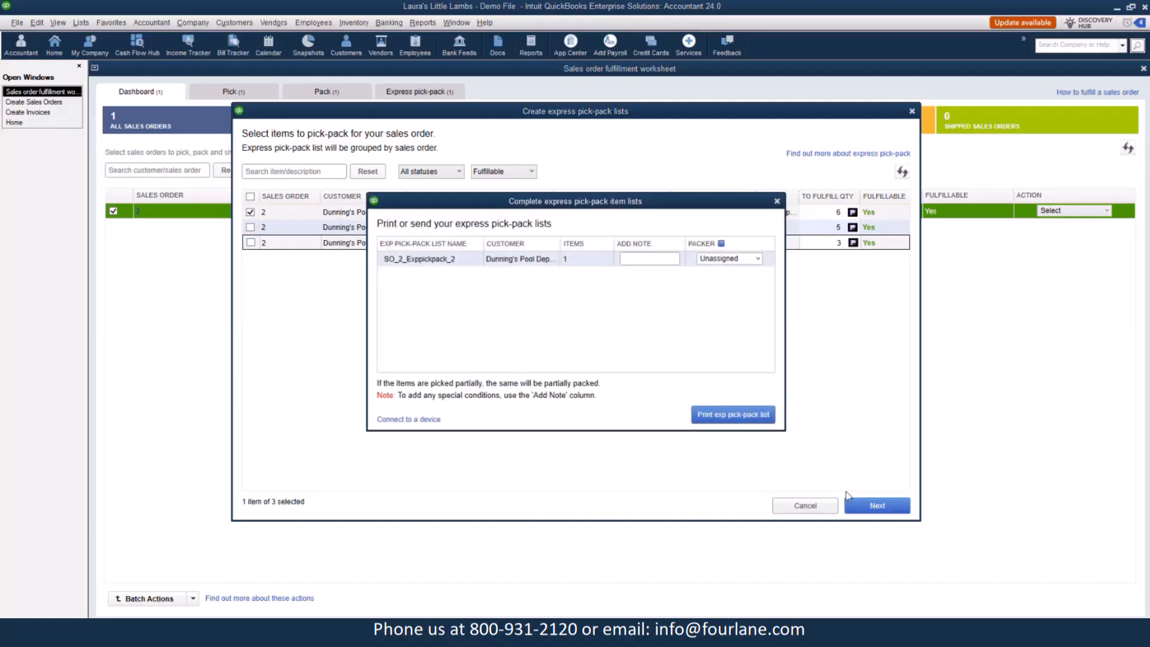
# Assign Warehouse User A as packer and print the new express pick-pack list.
pyautogui.click(756, 259)
pyautogui.click(721, 279)
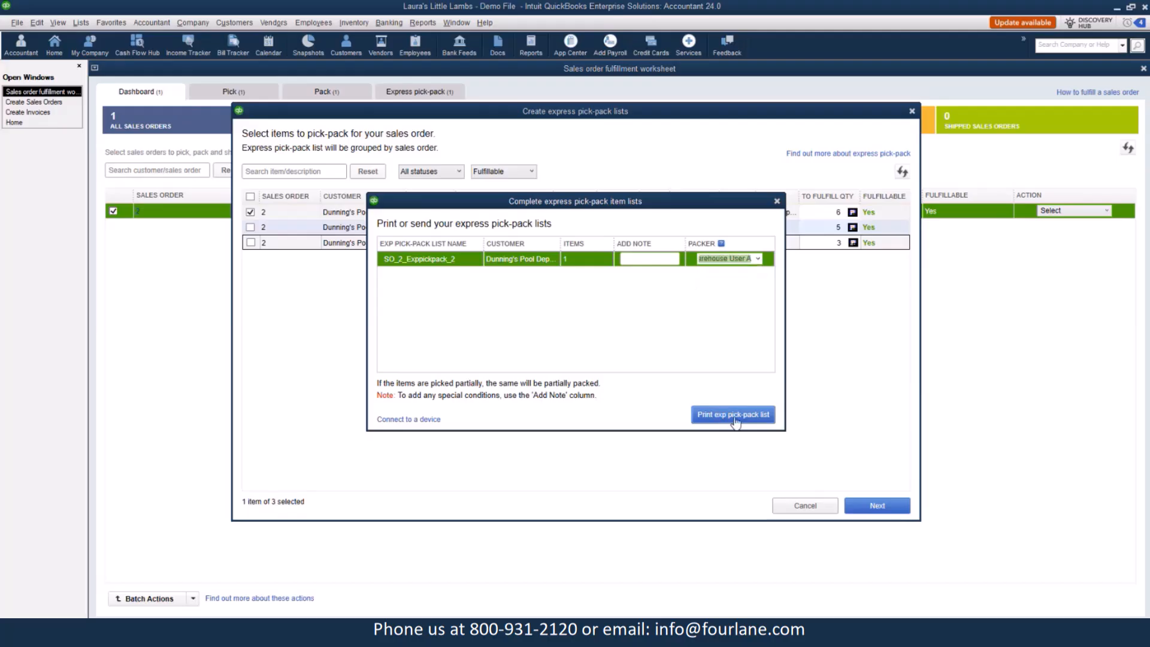
pyautogui.click(733, 418)
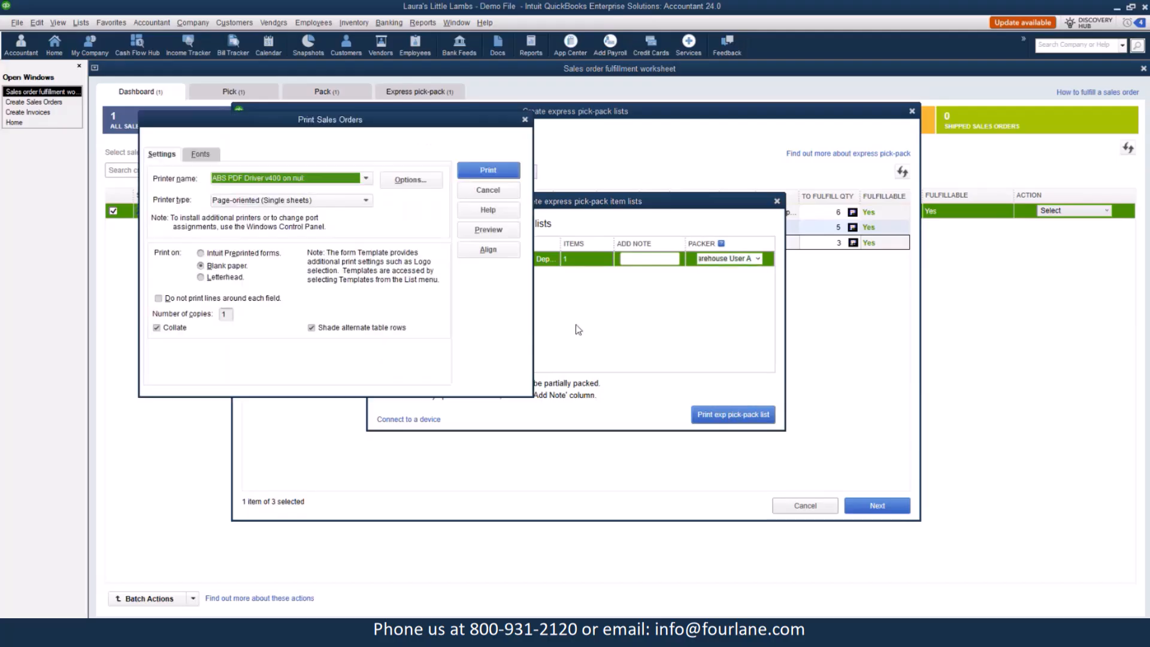
pyautogui.click(488, 170)
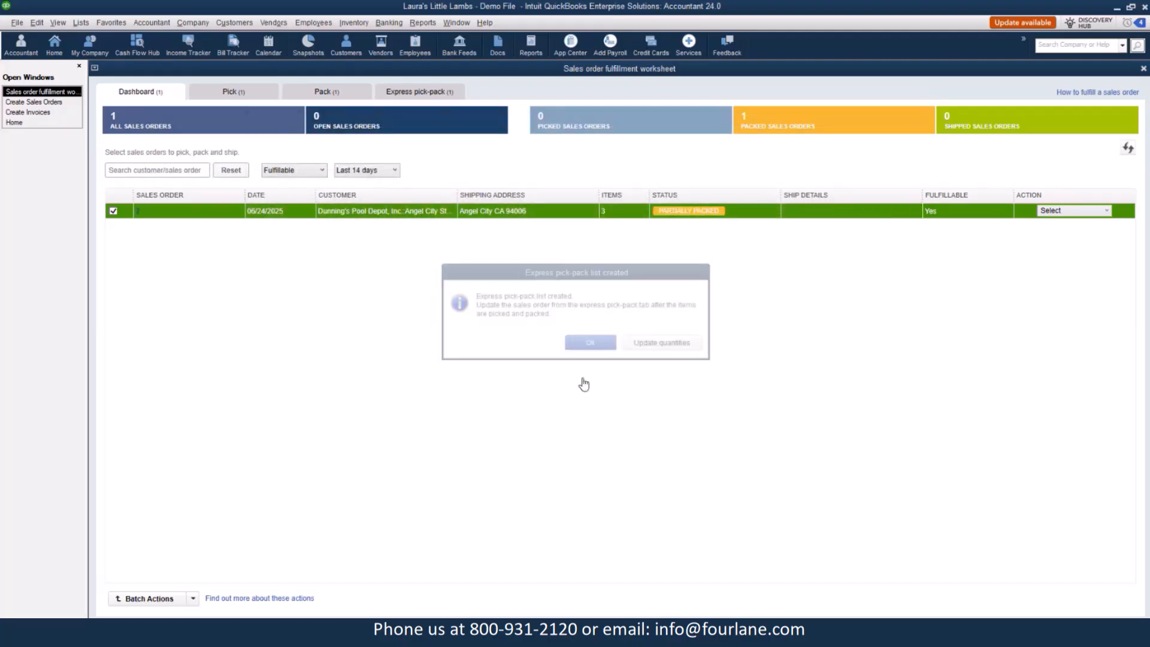
# Open the second express pick-pack list and enter a packed quantity of 2 for ANAD.
pyautogui.click(417, 93)
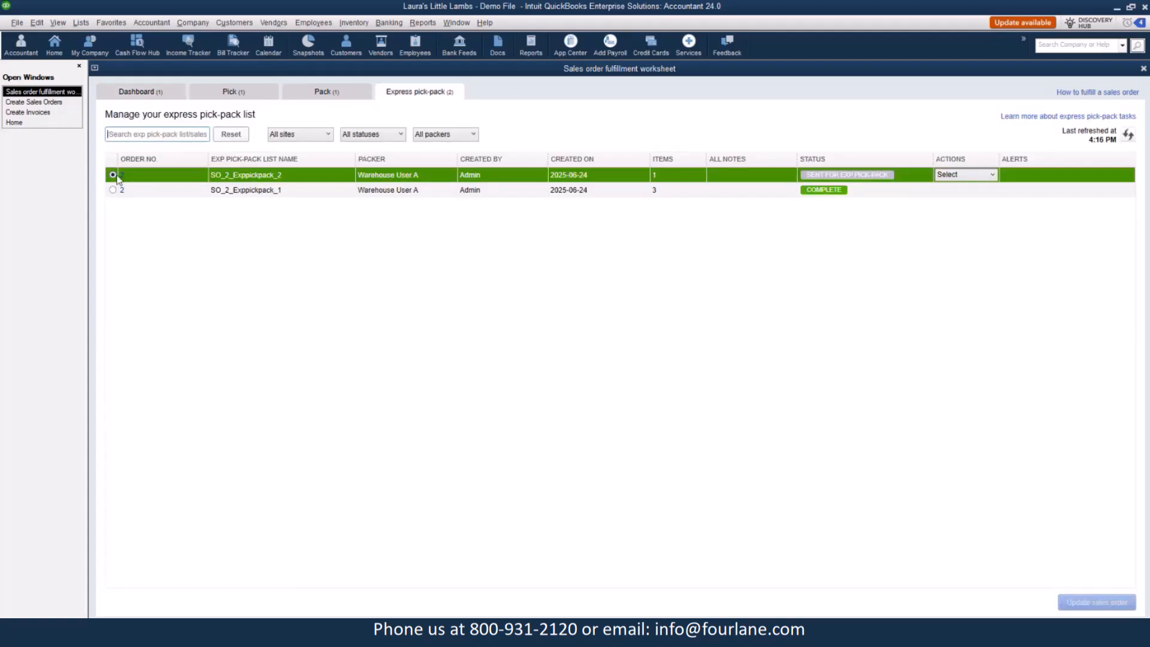
pyautogui.click(971, 180)
pyautogui.click(952, 198)
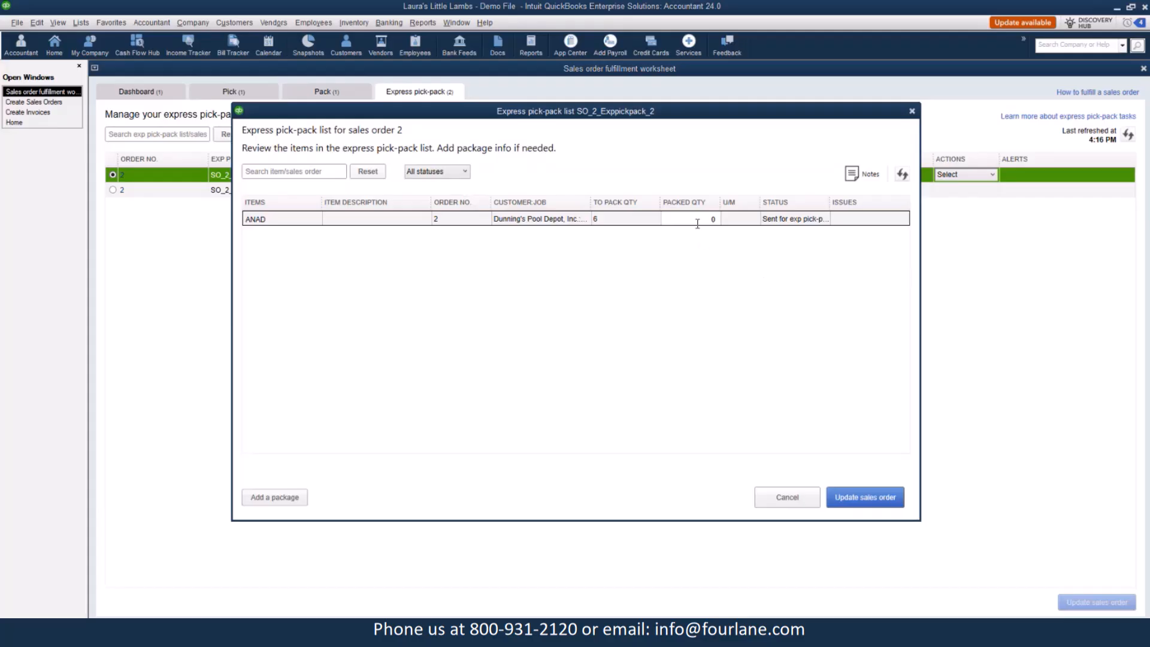
pyautogui.click(697, 223)
pyautogui.write('2')
# Update the sales order from the second pick-pack list, accepting the mismatched quantity.
pyautogui.click(838, 497)
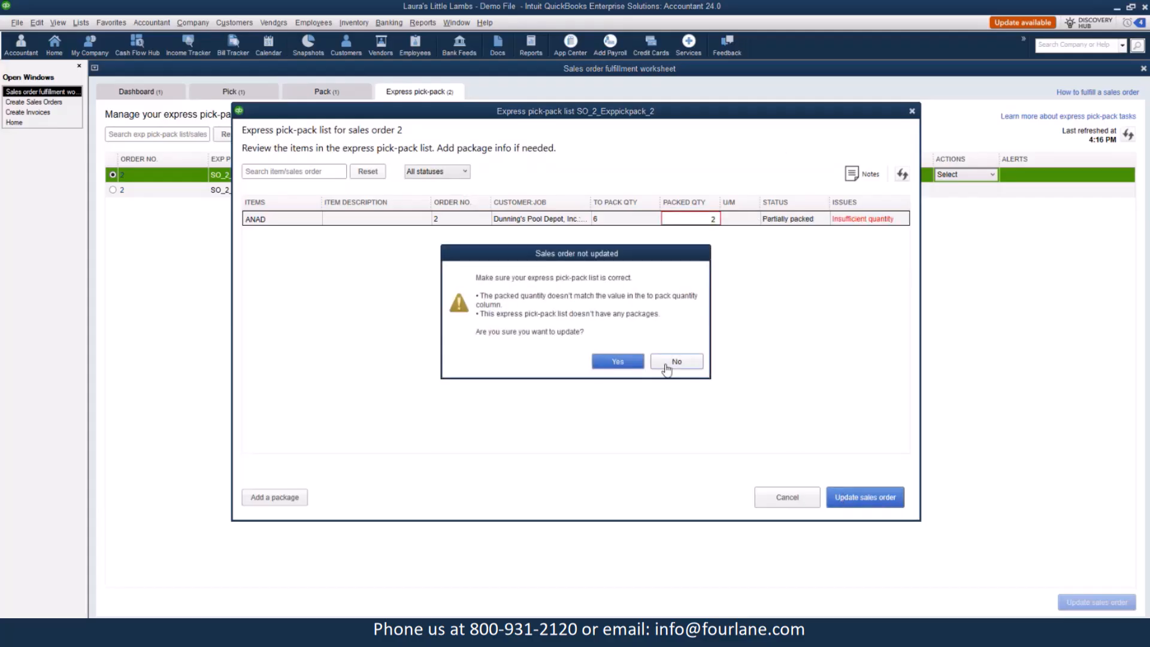
pyautogui.click(616, 362)
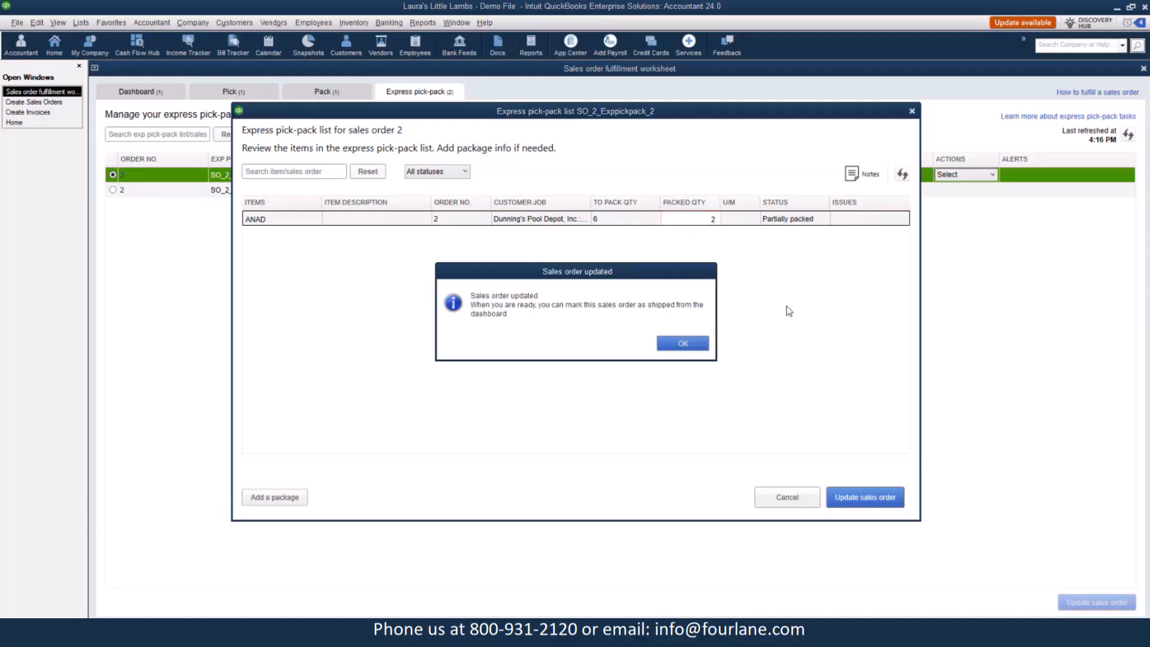
pyautogui.click(682, 347)
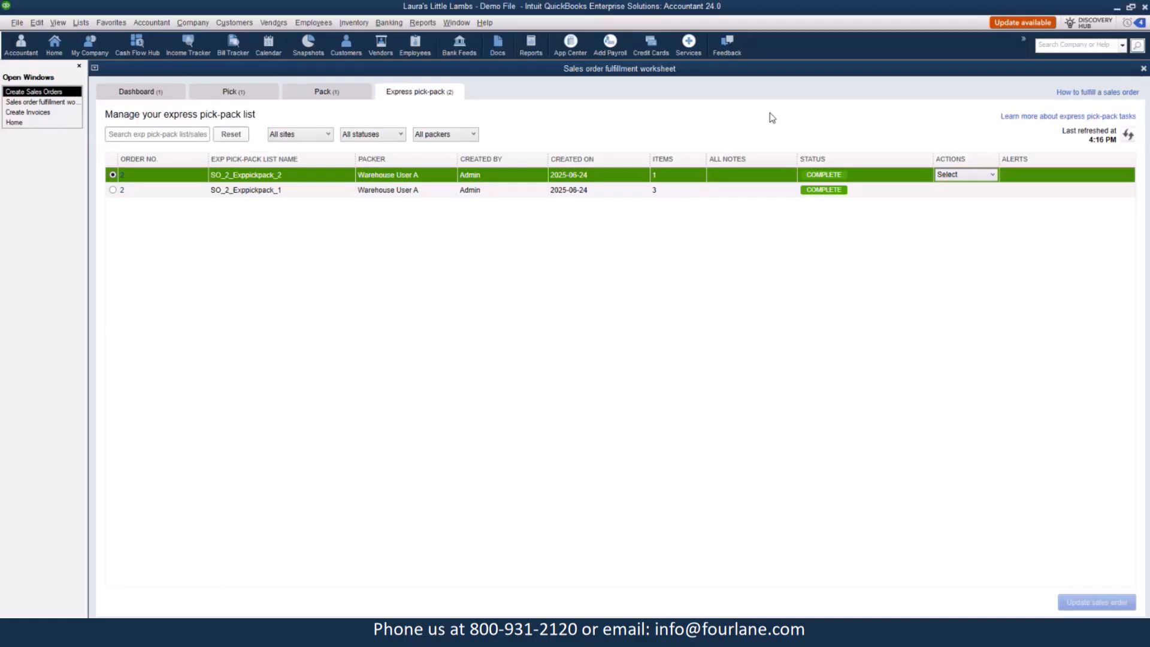
# Open the sales order from each express pick-pack list to review its packing status.
pyautogui.click(121, 190)
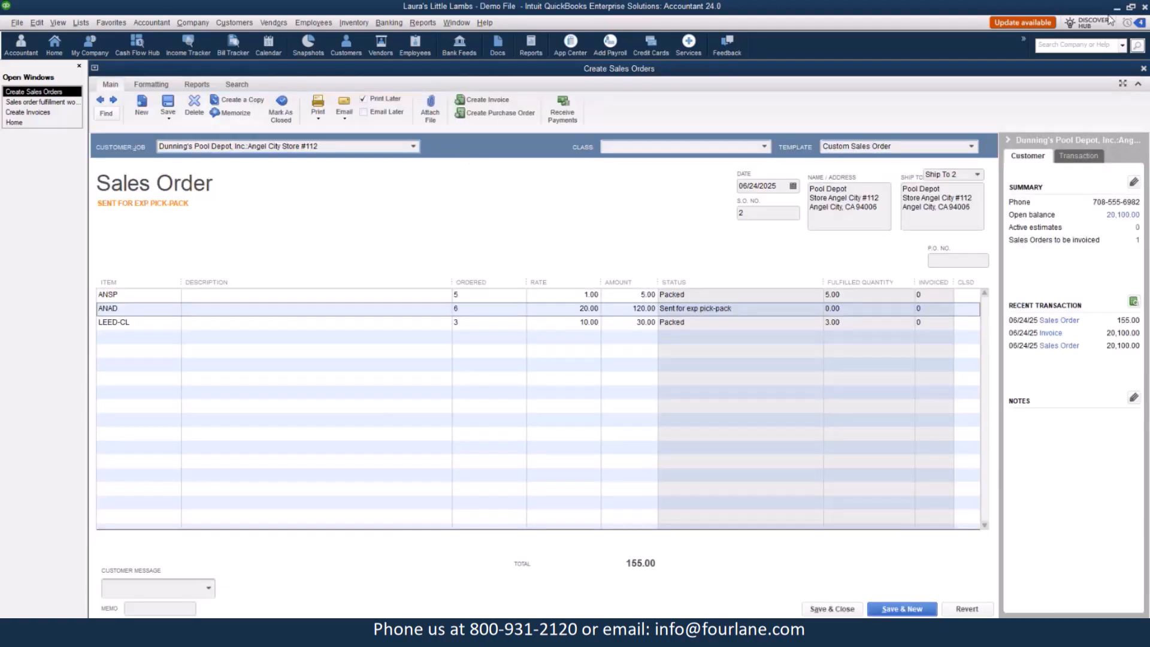
pyautogui.click(1142, 70)
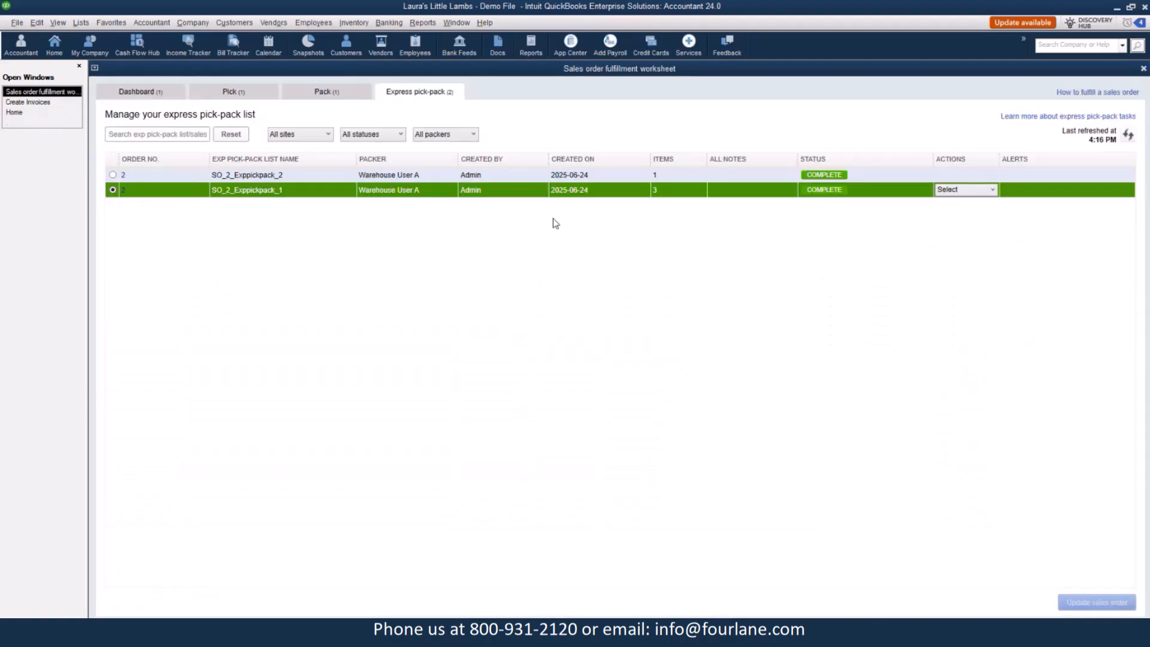
pyautogui.click(122, 191)
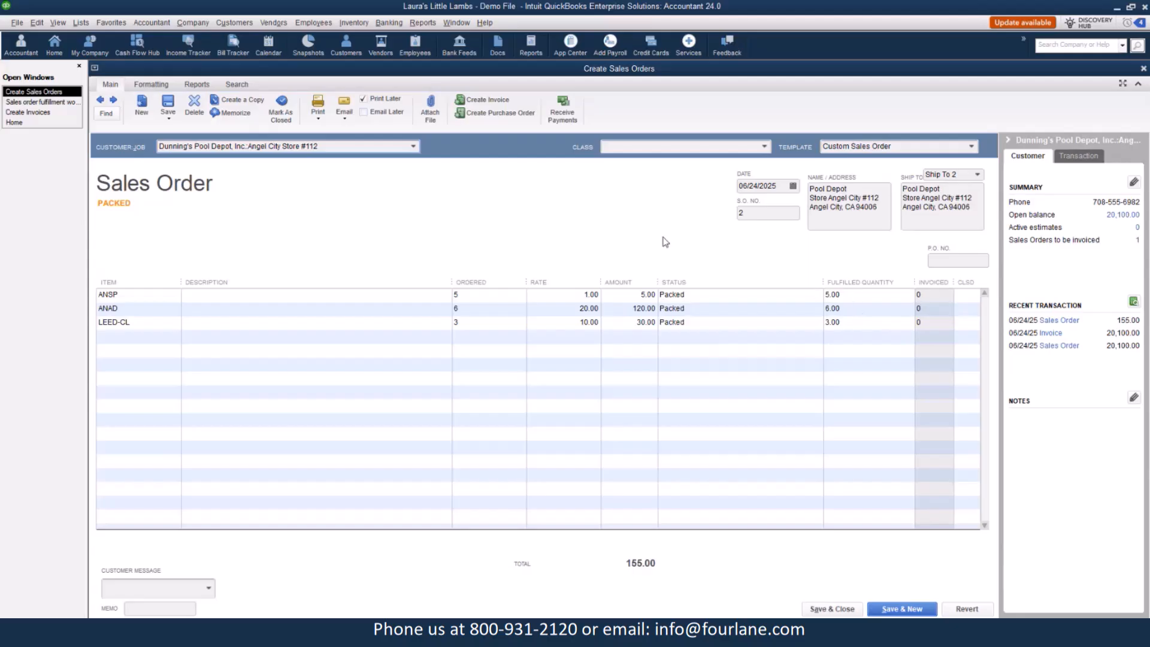
pyautogui.click(1144, 68)
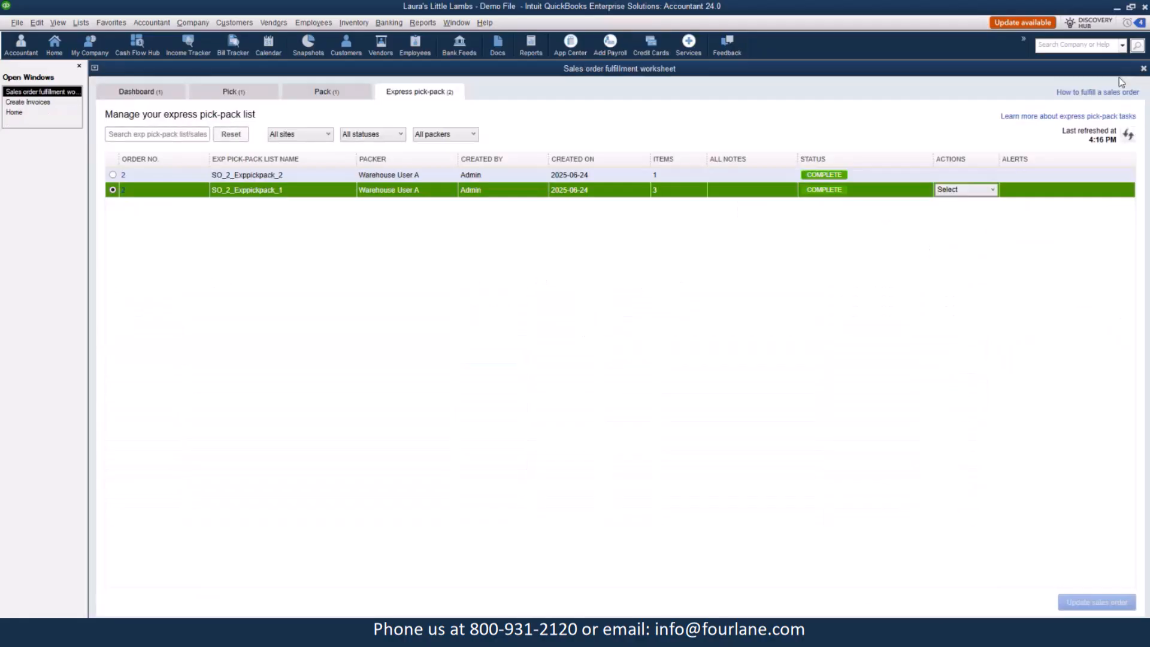
# Mark sales order 2 as shipped from the worksheet dashboard, confirming the status change.
pyautogui.click(129, 90)
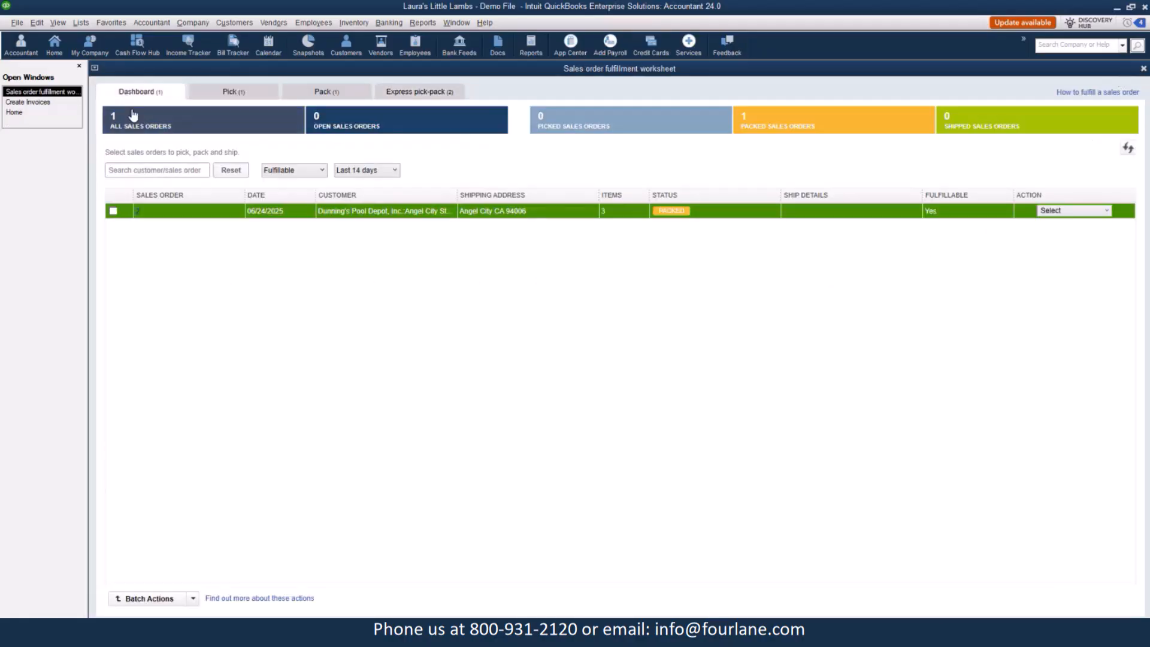
pyautogui.click(114, 211)
pyautogui.click(1095, 213)
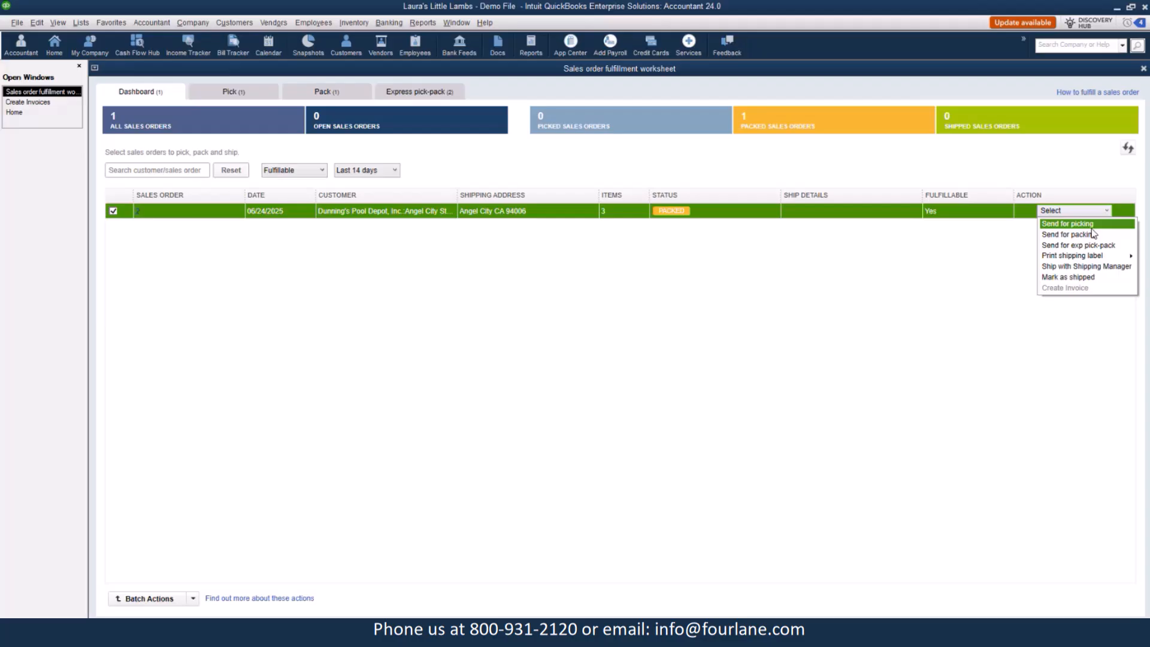
pyautogui.click(1077, 277)
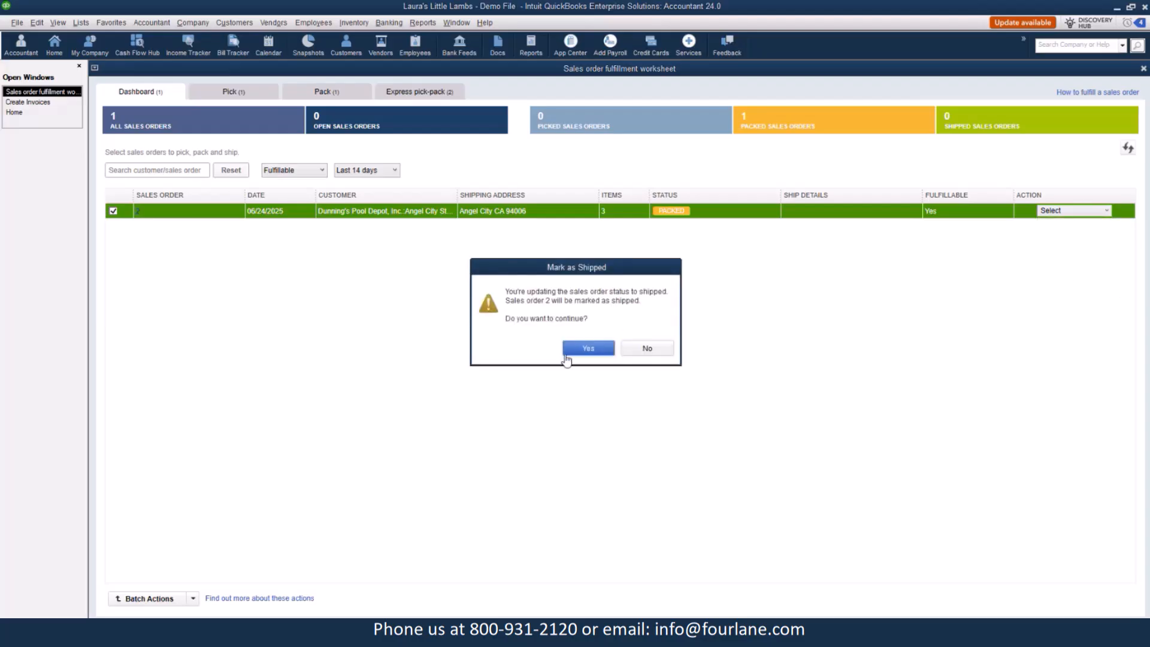
pyautogui.click(587, 353)
pyautogui.click(623, 345)
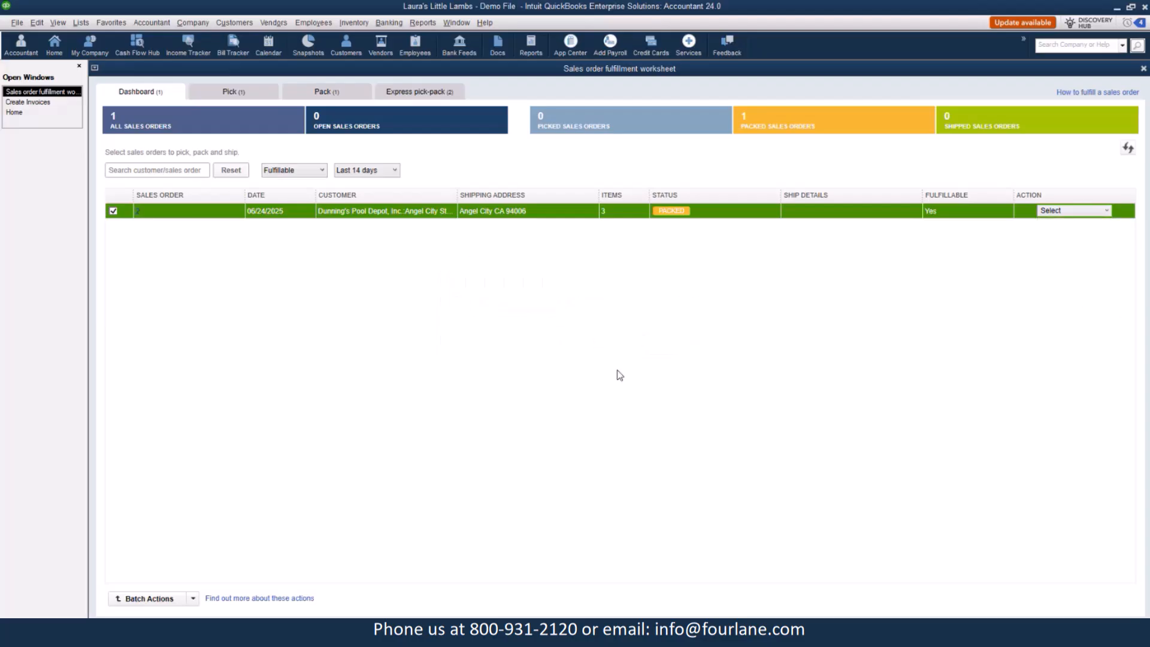
pyautogui.click(636, 346)
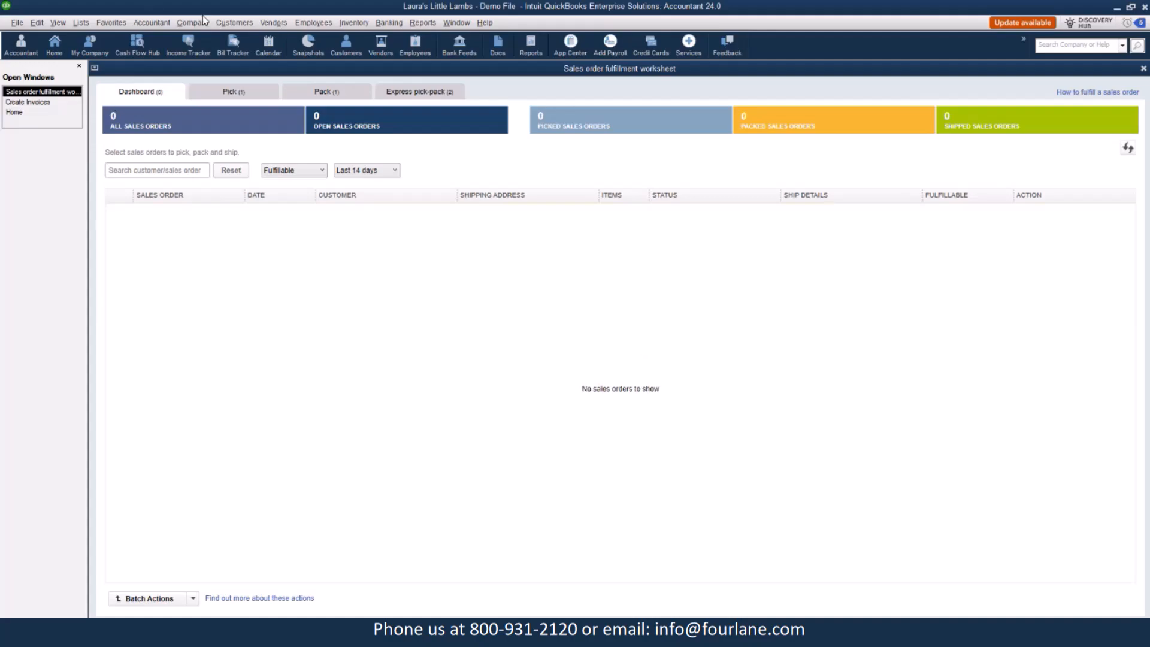
# Open sales order 2 and its transaction history, then open the linked invoice.
pyautogui.click(240, 23)
pyautogui.click(243, 65)
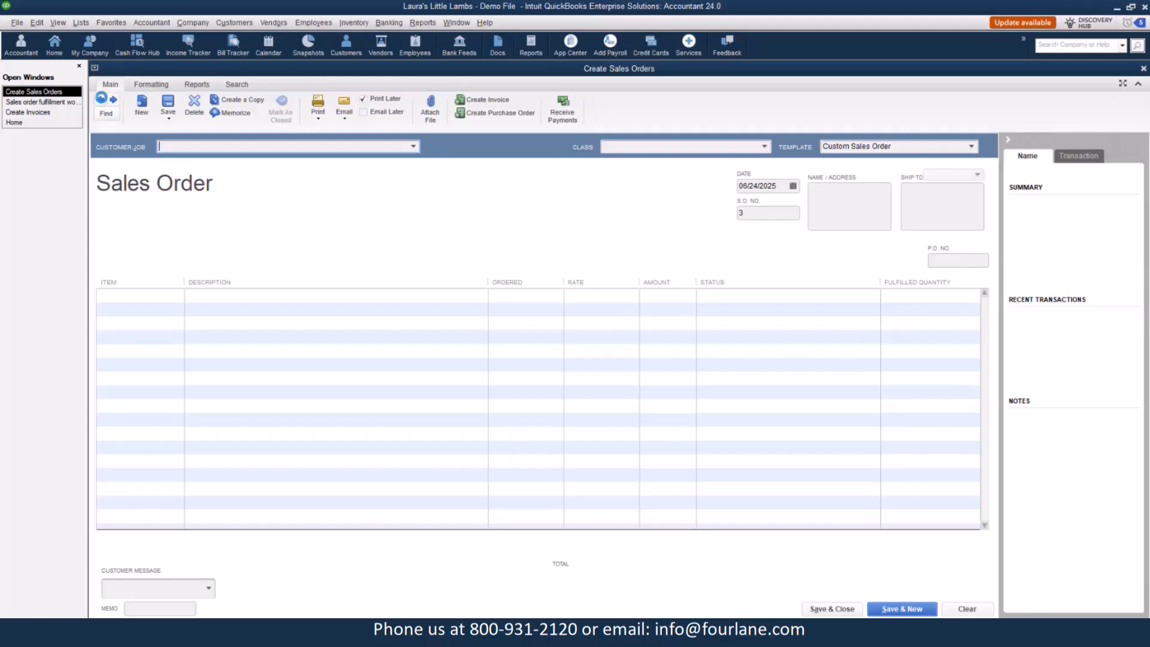
pyautogui.click(100, 100)
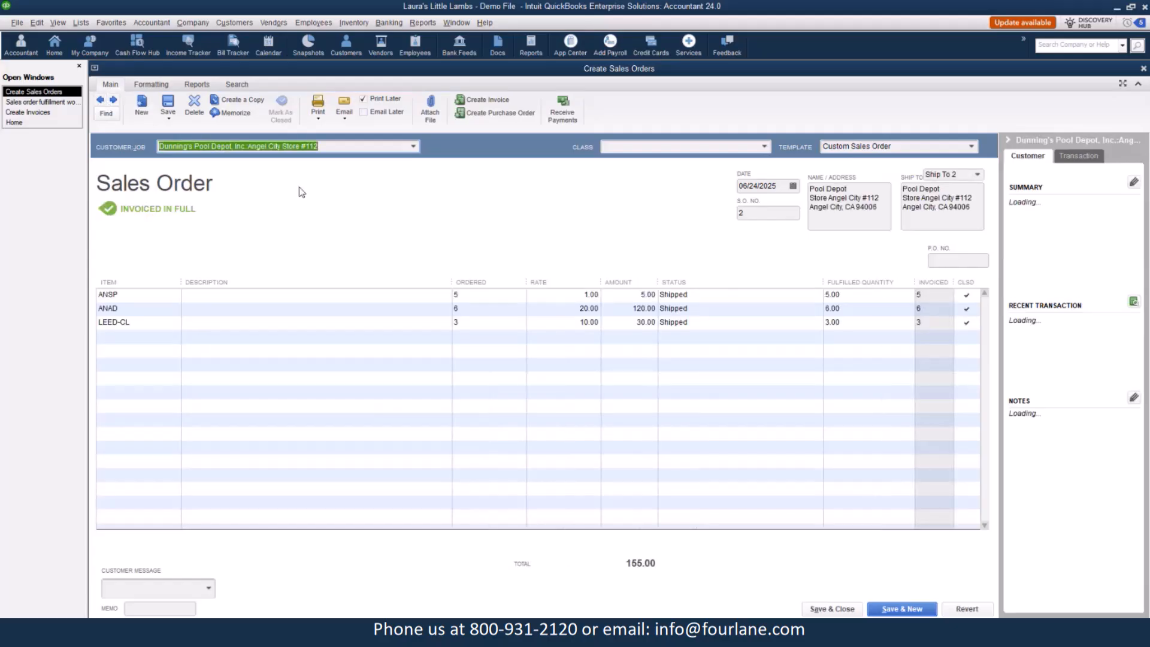
pyautogui.click(197, 83)
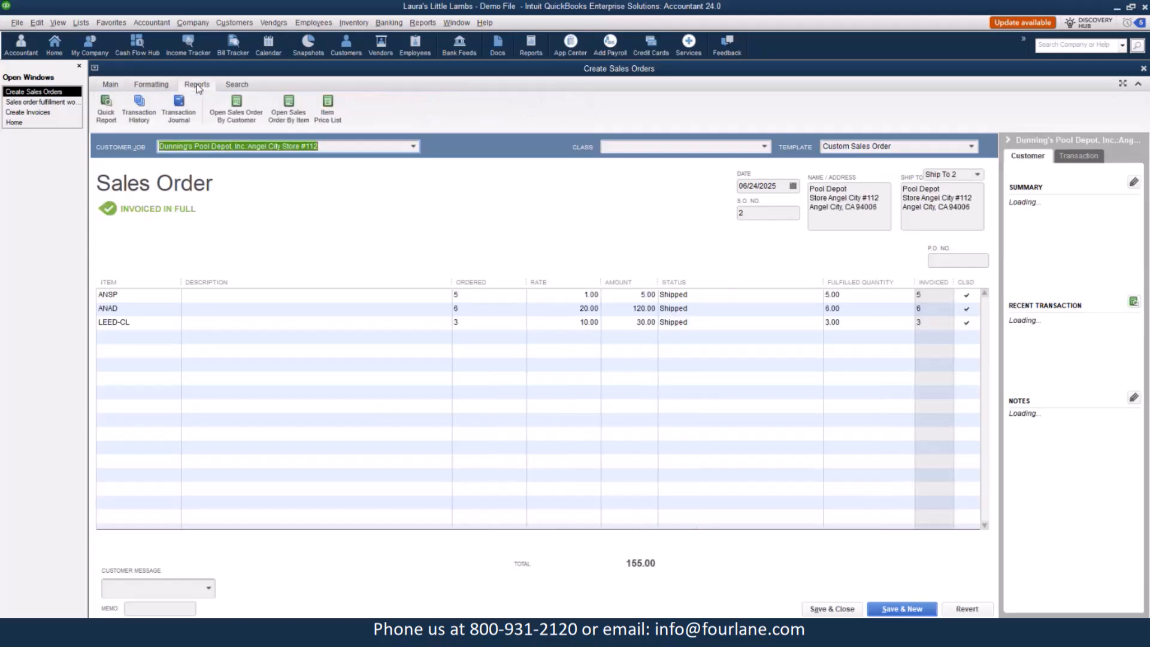
pyautogui.click(148, 110)
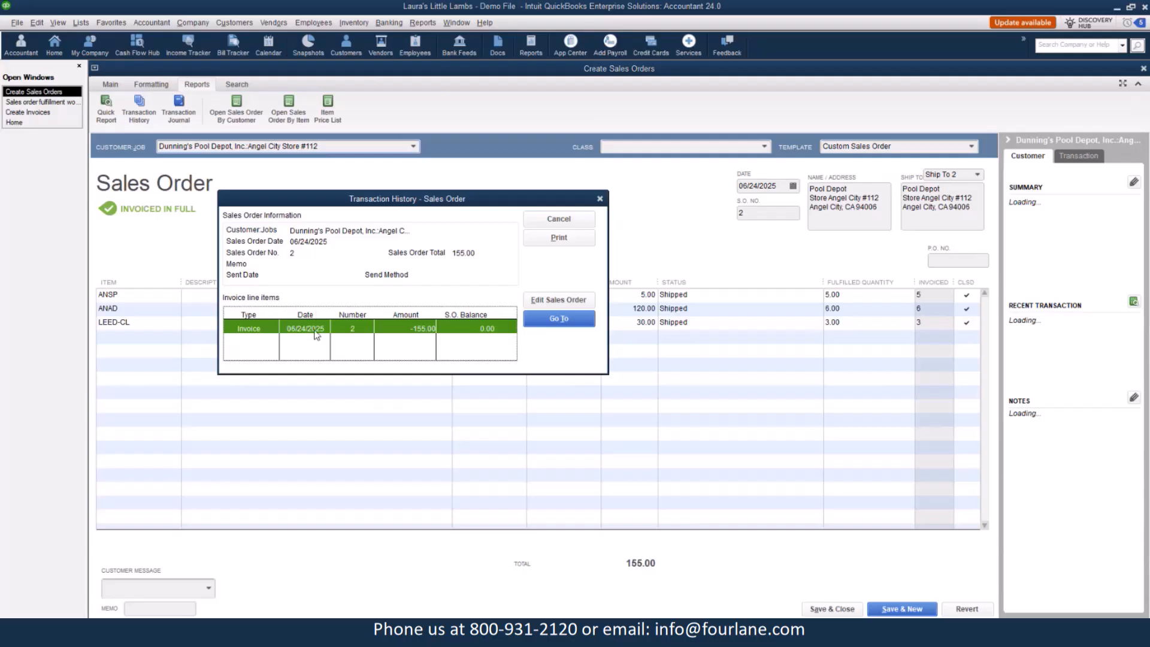
pyautogui.doubleClick(313, 330)
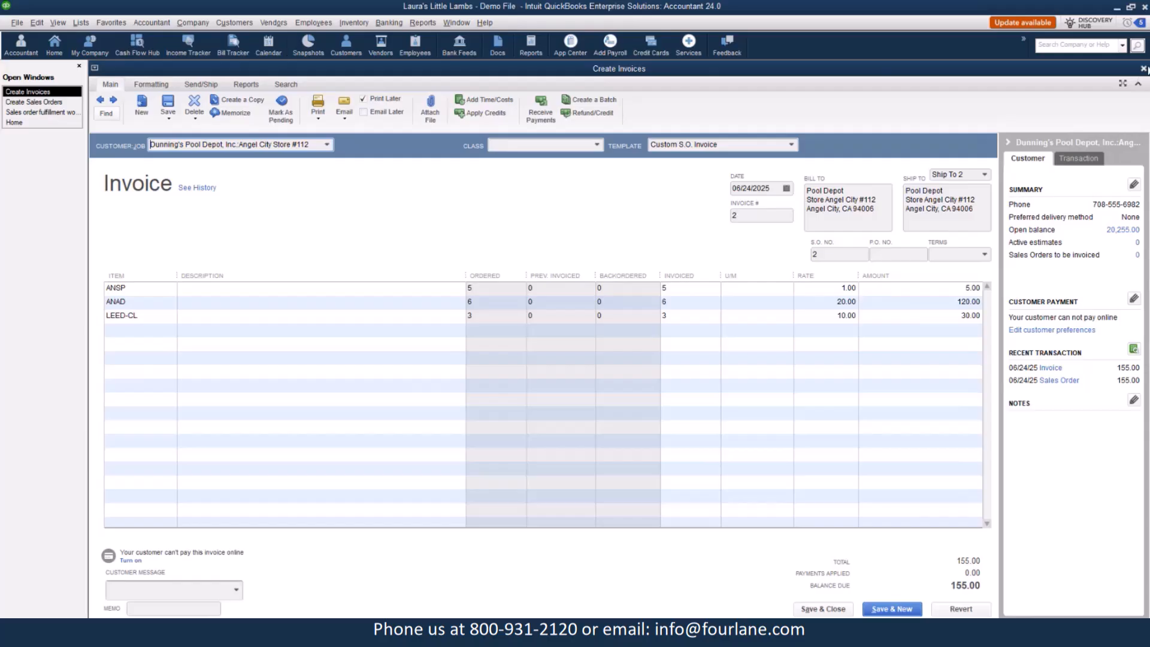
# Return to the fulfillment worksheet and open the Open Sales Orders by Item sales report.
pyautogui.click(48, 112)
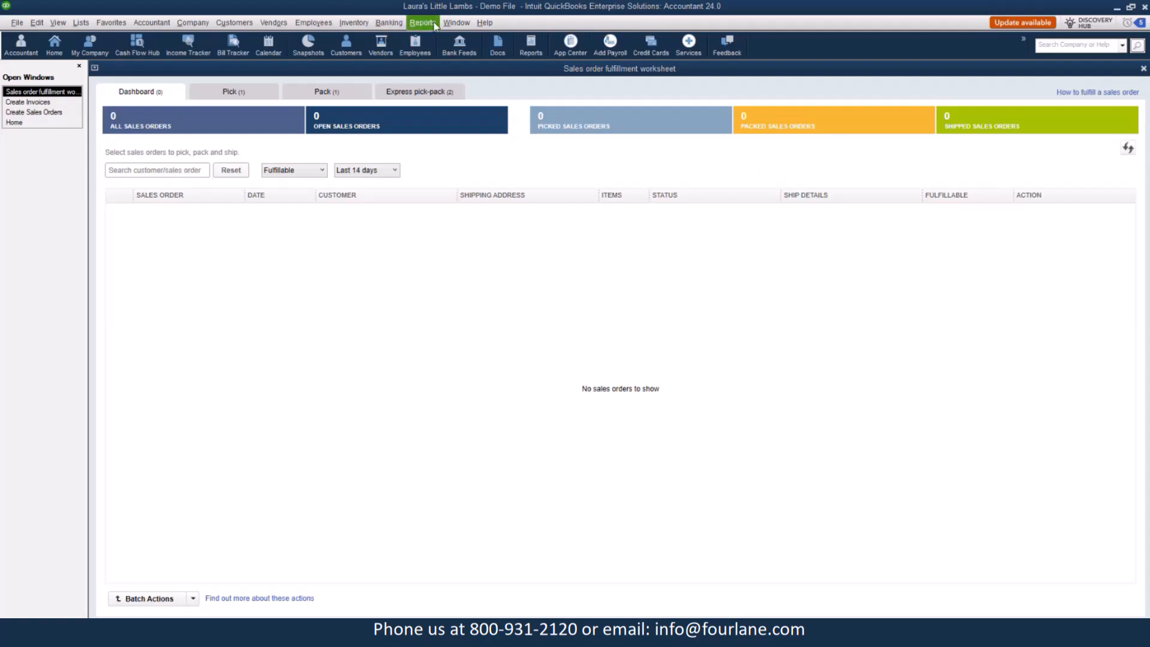
pyautogui.click(435, 24)
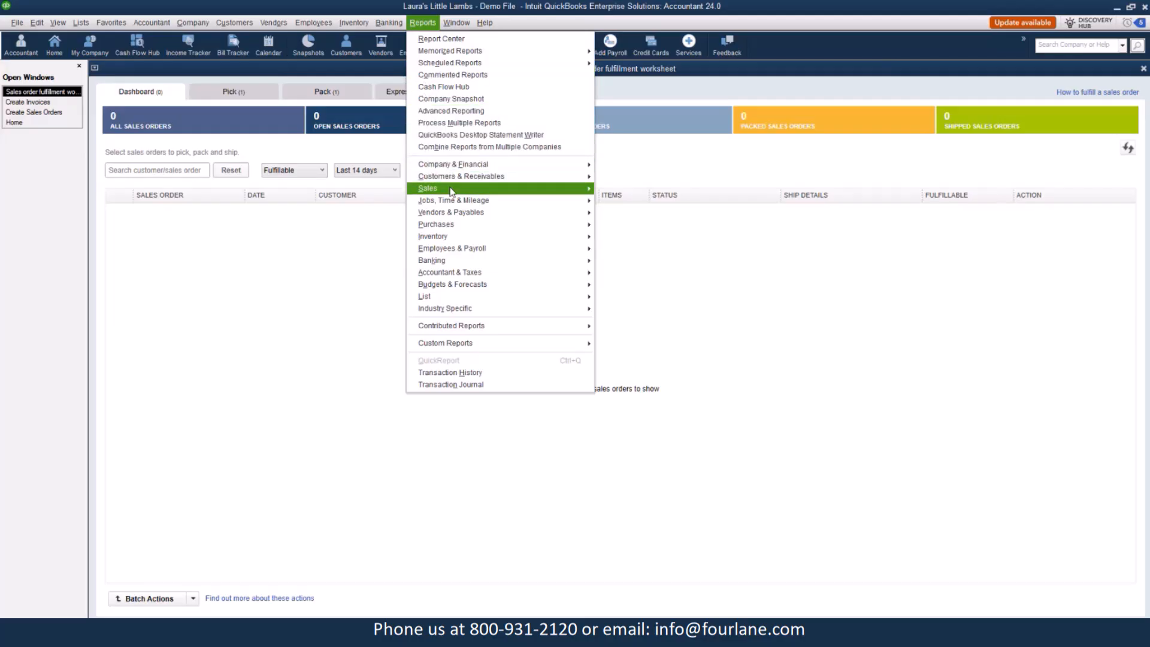
pyautogui.moveTo(512, 191)
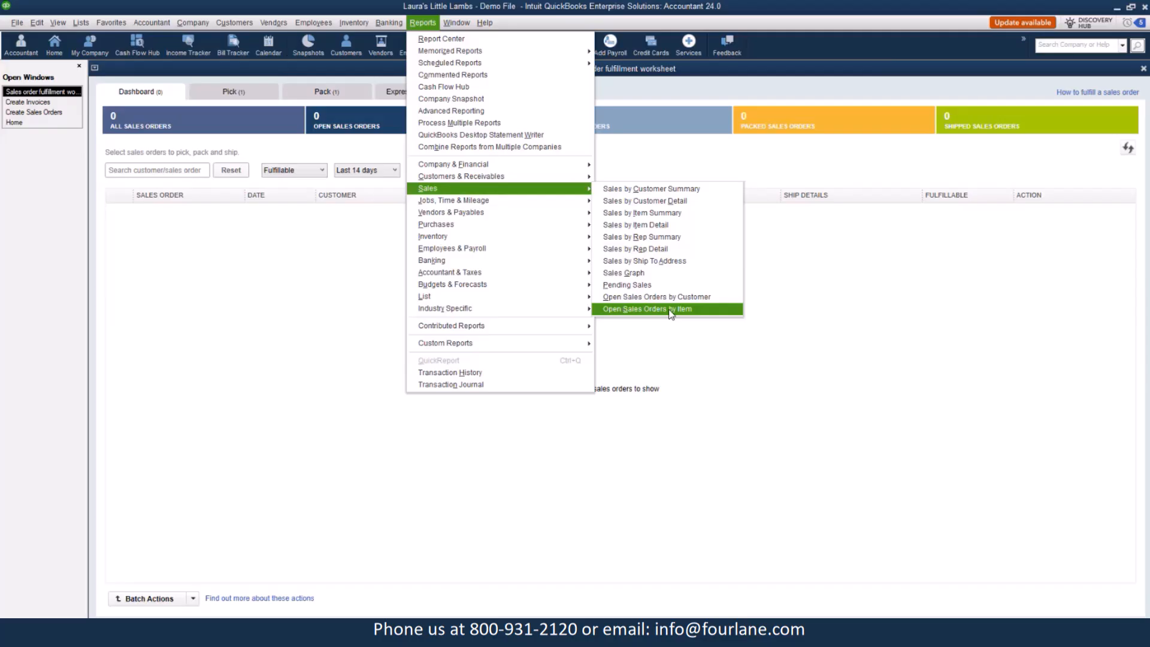
pyautogui.click(673, 310)
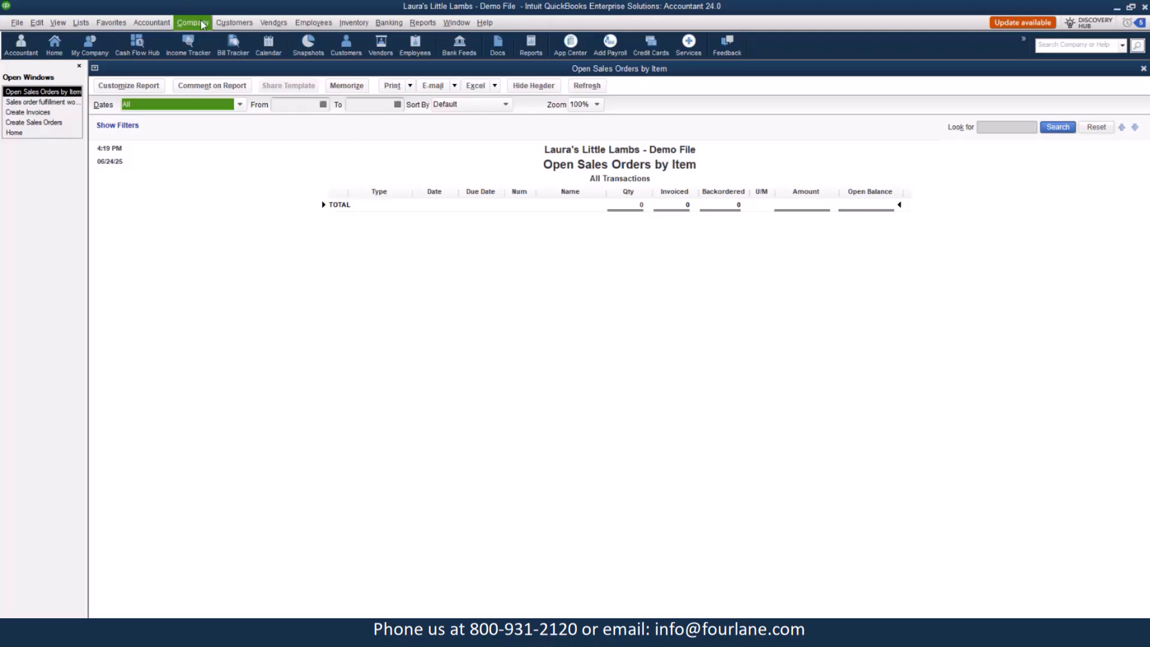
# Start a new sales order for Dunning's Pool Depot, Inc.:Blissville Store #101.
pyautogui.click(240, 24)
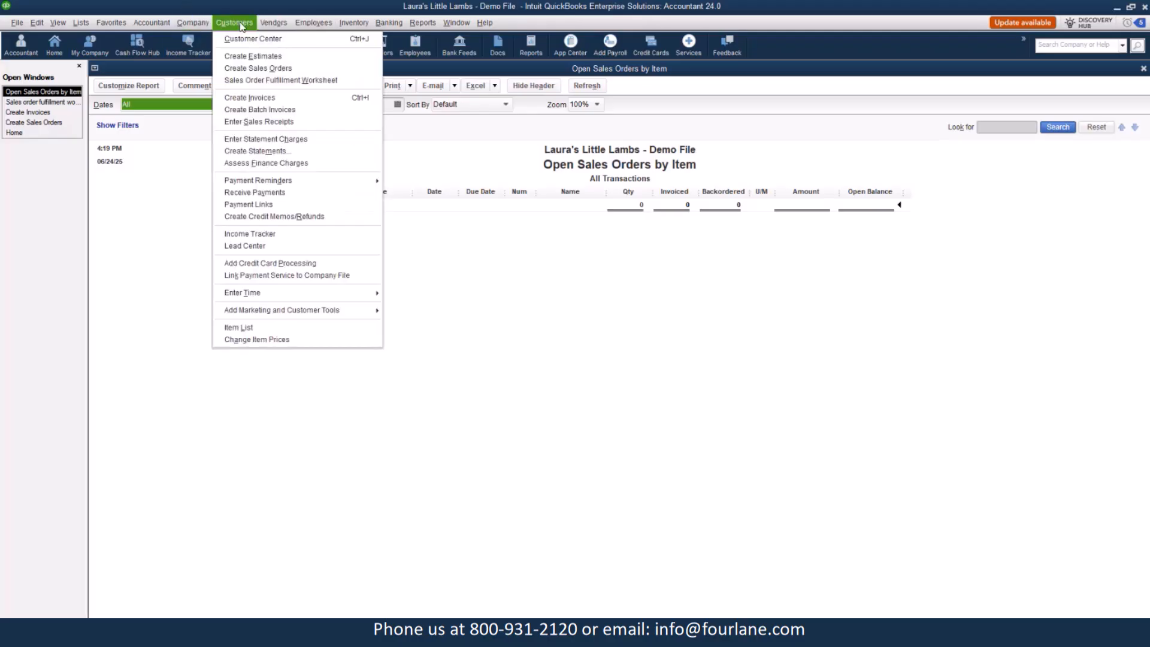
pyautogui.click(247, 67)
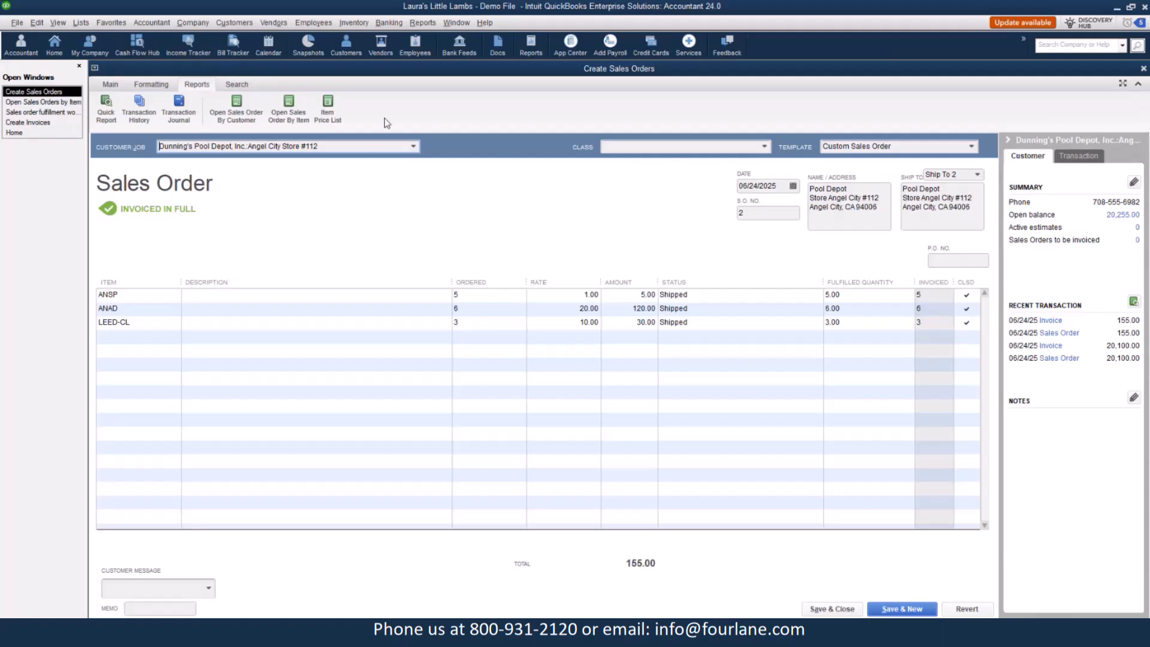
pyautogui.click(110, 85)
pyautogui.click(146, 111)
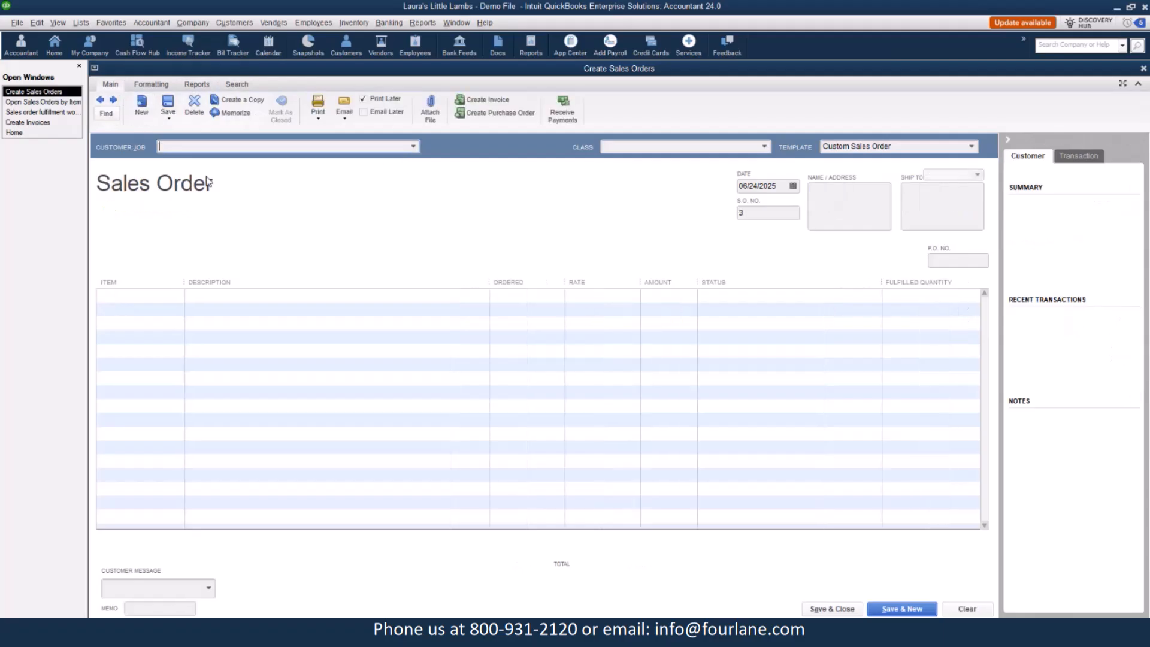
pyautogui.click(413, 147)
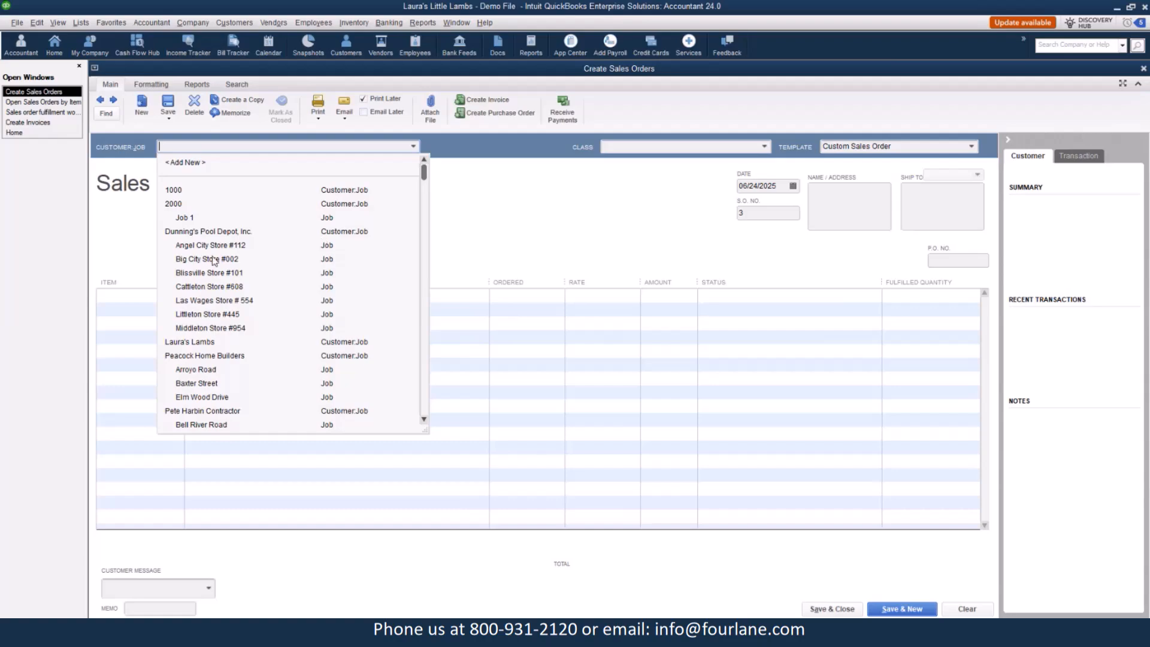
pyautogui.click(191, 274)
pyautogui.click(160, 301)
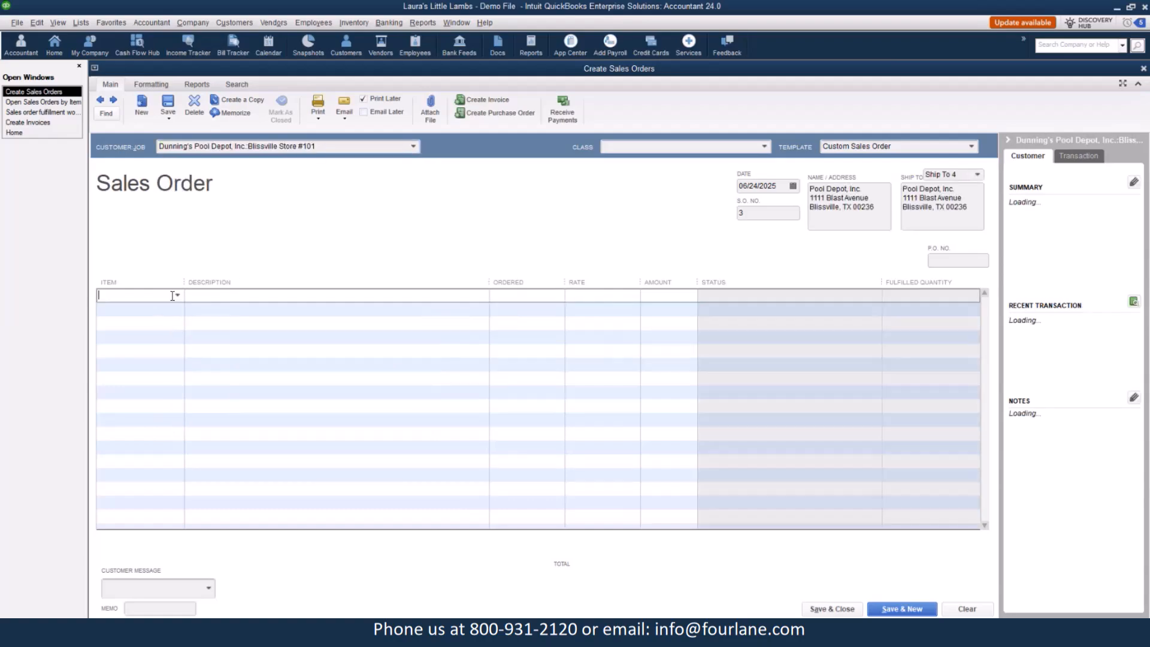
# Add item DRPE with an ordered quantity of 20 and item HETO with 15.
pyautogui.click(178, 295)
pyautogui.click(115, 478)
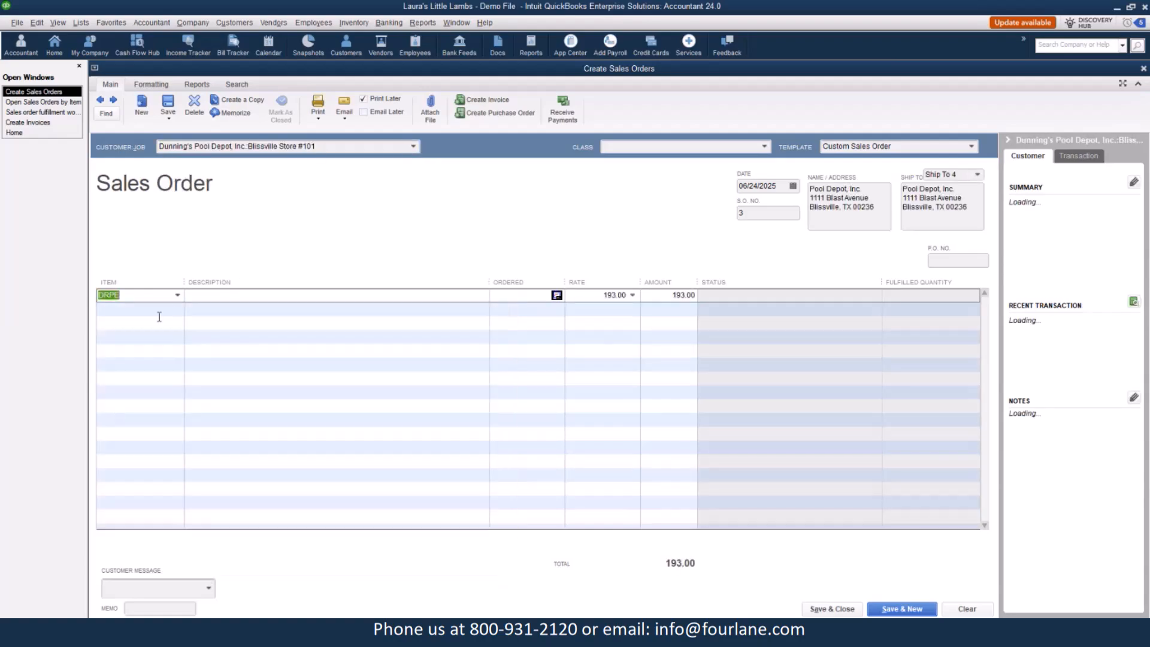
pyautogui.click(171, 312)
pyautogui.click(177, 309)
pyautogui.click(127, 533)
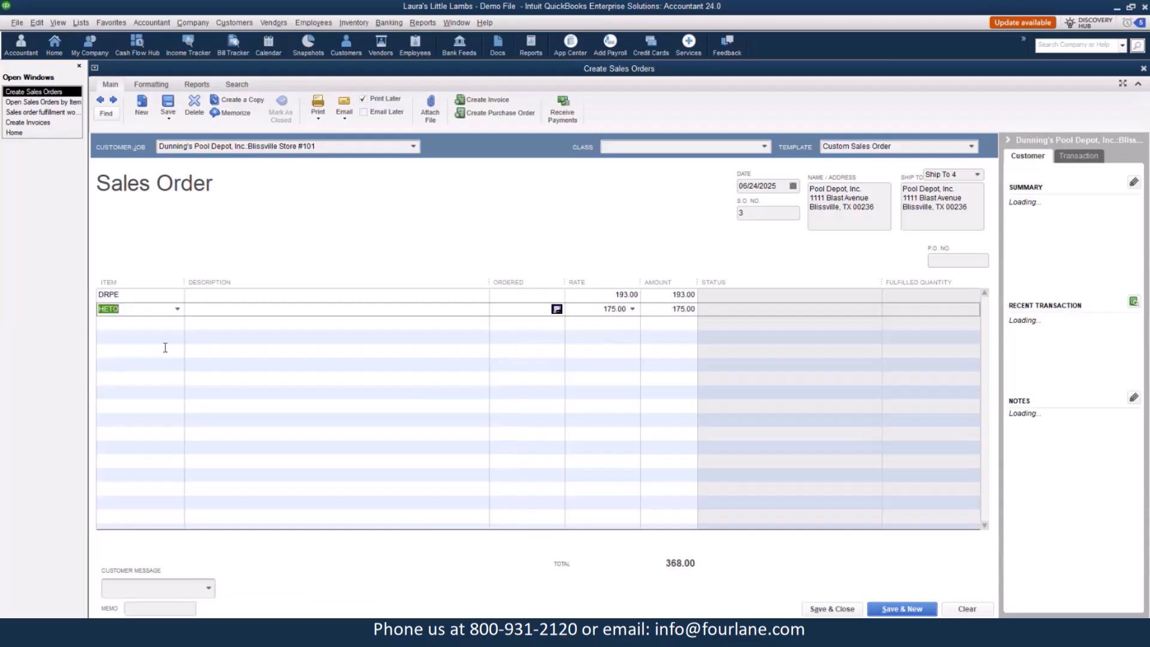
pyautogui.click(549, 294)
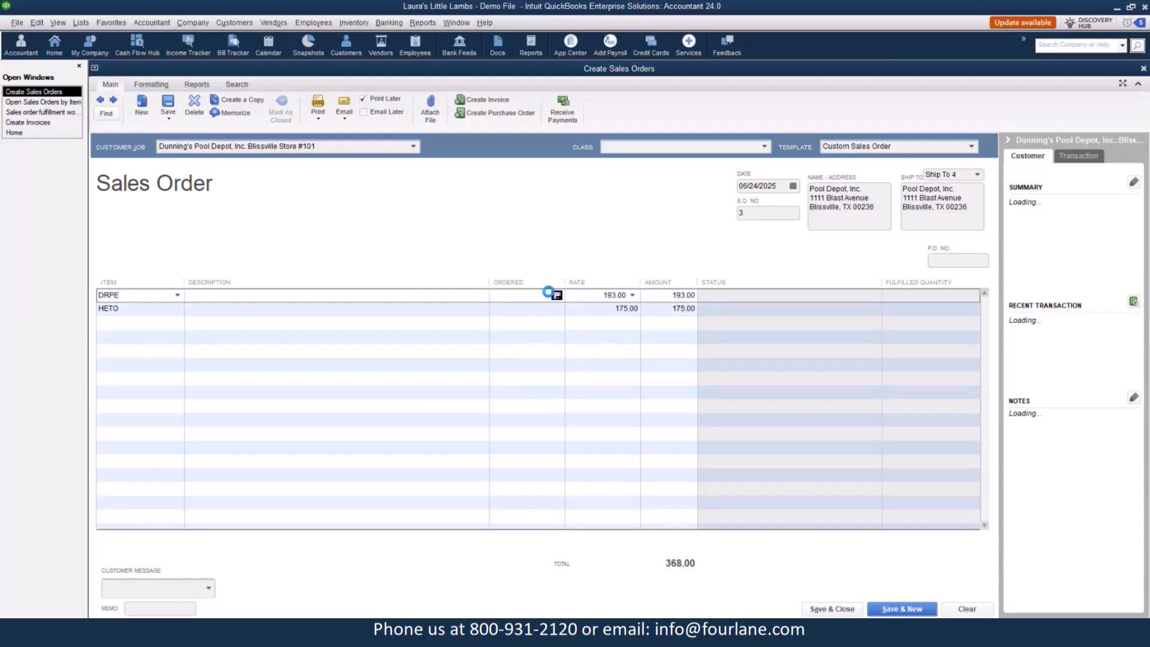
pyautogui.write('20')
pyautogui.click(523, 309)
pyautogui.write('15')
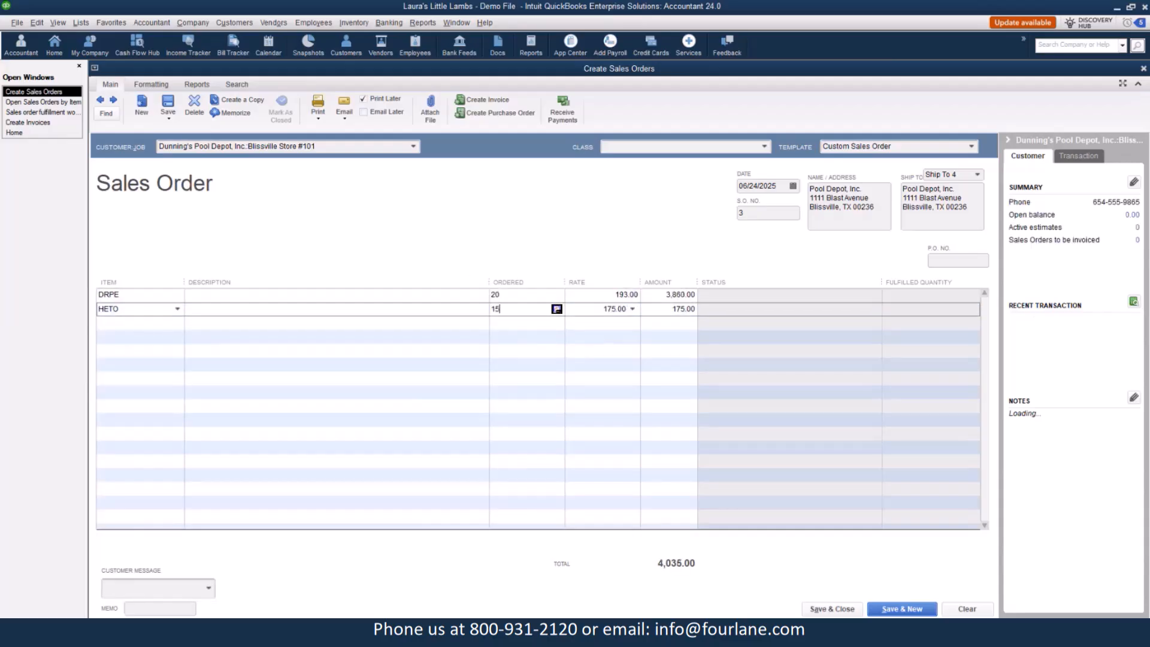
# Set the sales order date to 06/11/2025 and save it, starting a new one.
pyautogui.click(793, 186)
pyautogui.click(795, 259)
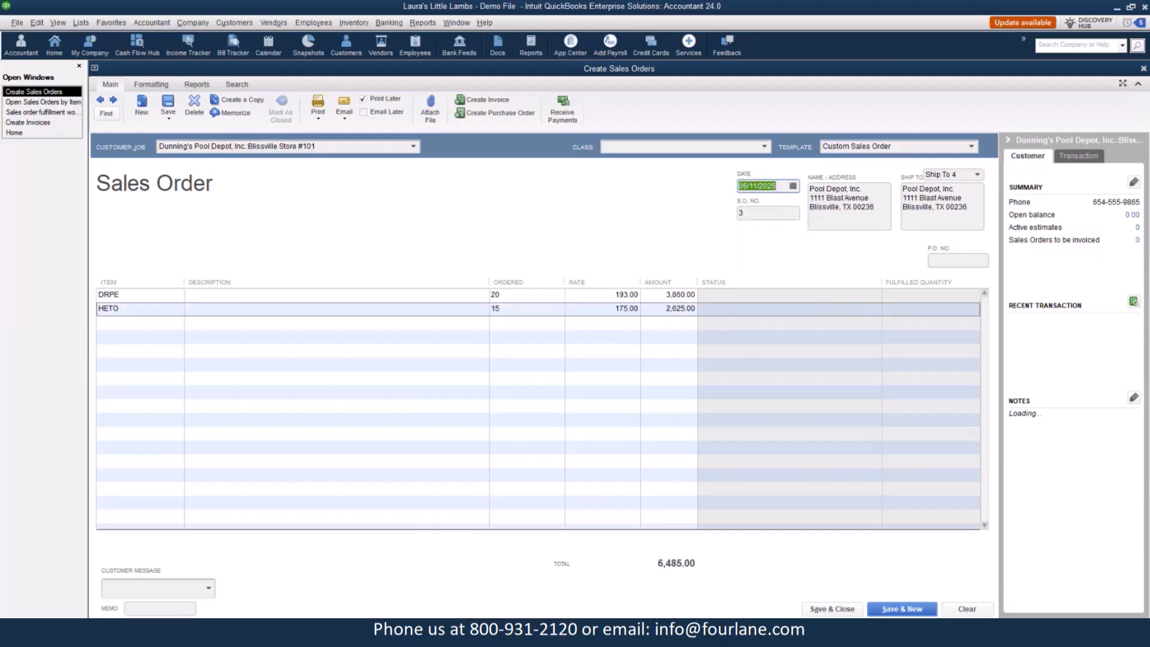
pyautogui.click(890, 609)
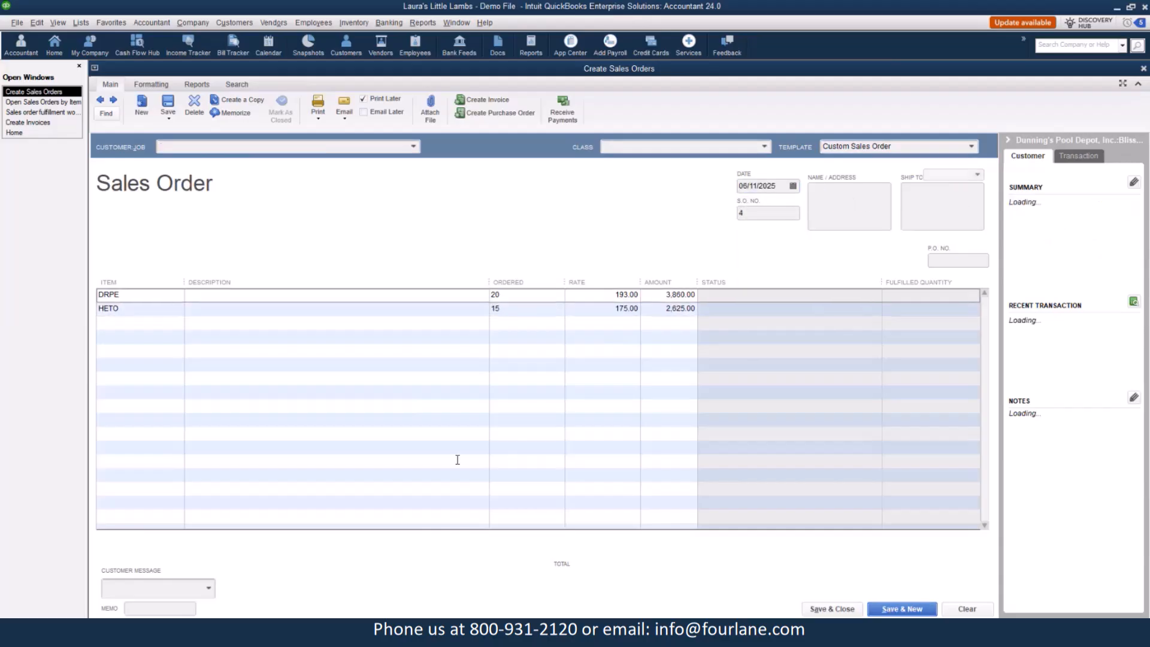
# Create a sales order for Middleton Store #954 with items ANBA-BL and BO-1/2x4-J.
pyautogui.click(413, 146)
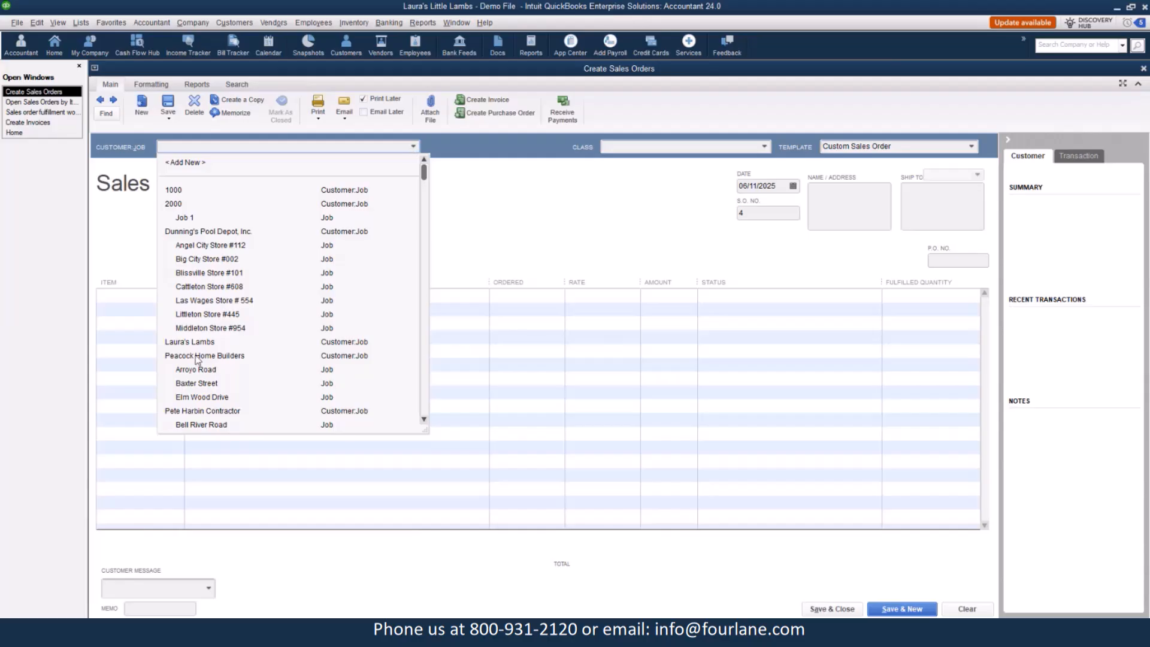
pyautogui.click(198, 327)
pyautogui.click(177, 297)
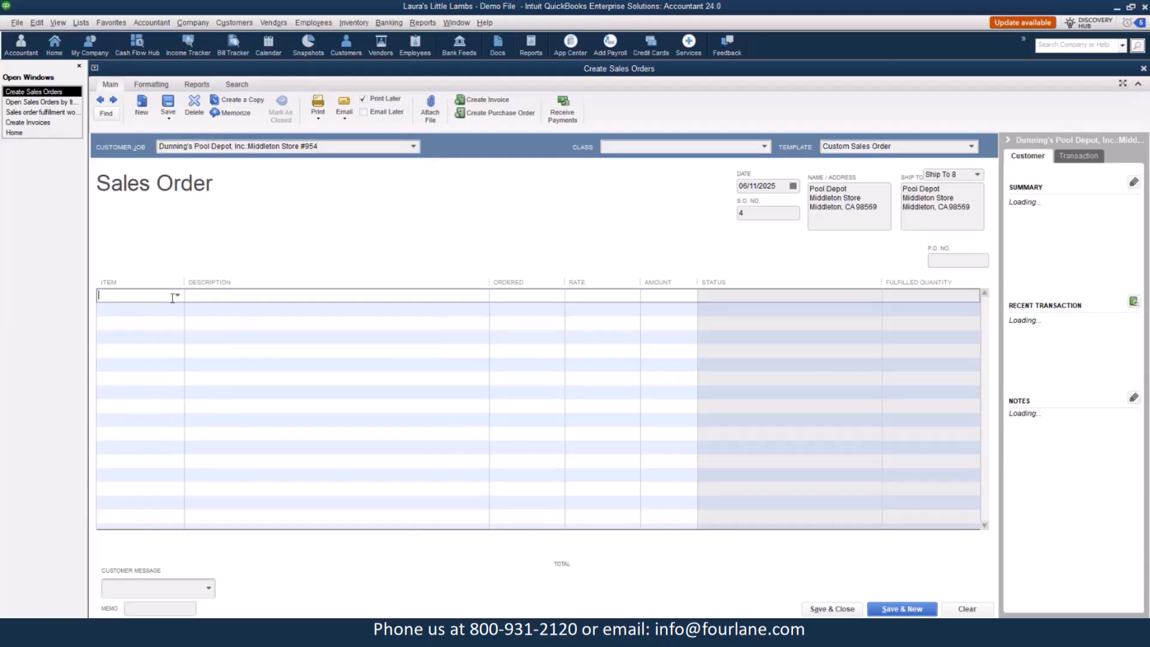
pyautogui.click(178, 296)
pyautogui.click(142, 379)
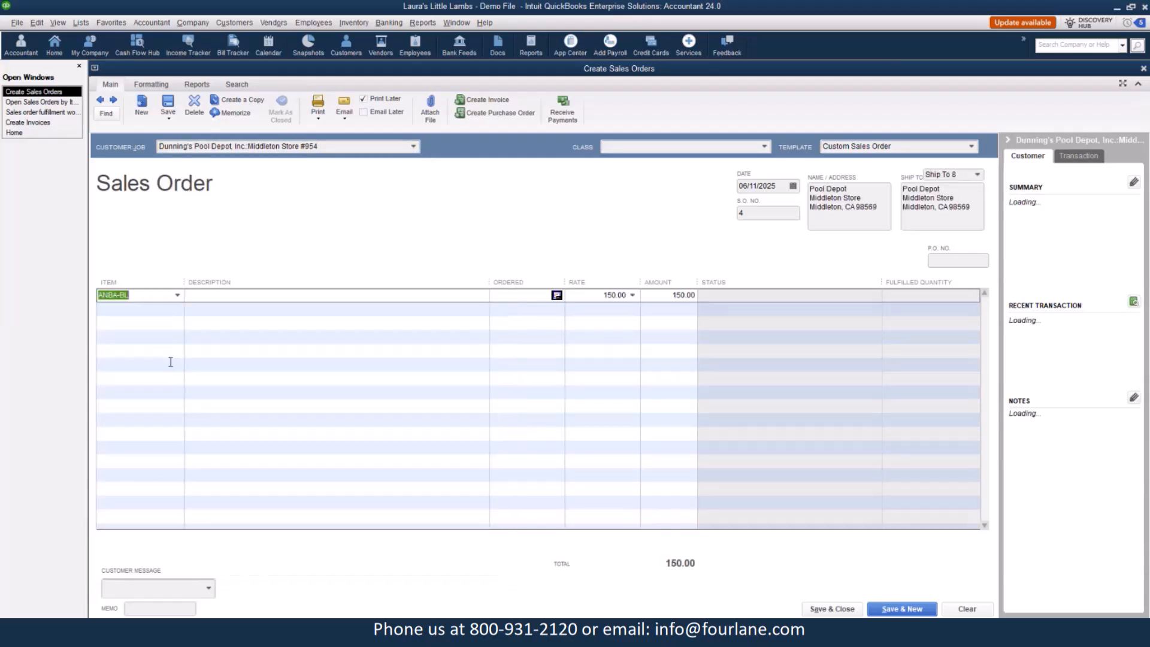
pyautogui.click(177, 309)
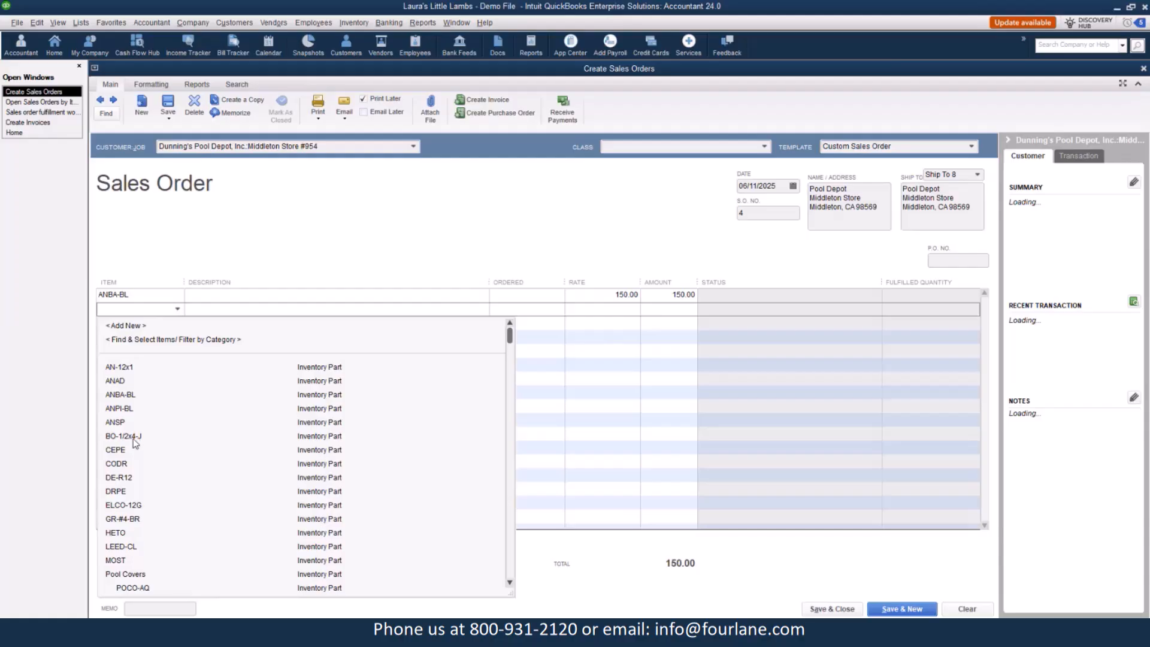
pyautogui.click(137, 439)
# Set ordered quantities to 2 for ANBA-BL and 5 for BO-1/2x4-J, then save and close.
pyautogui.click(556, 296)
pyautogui.write('2')
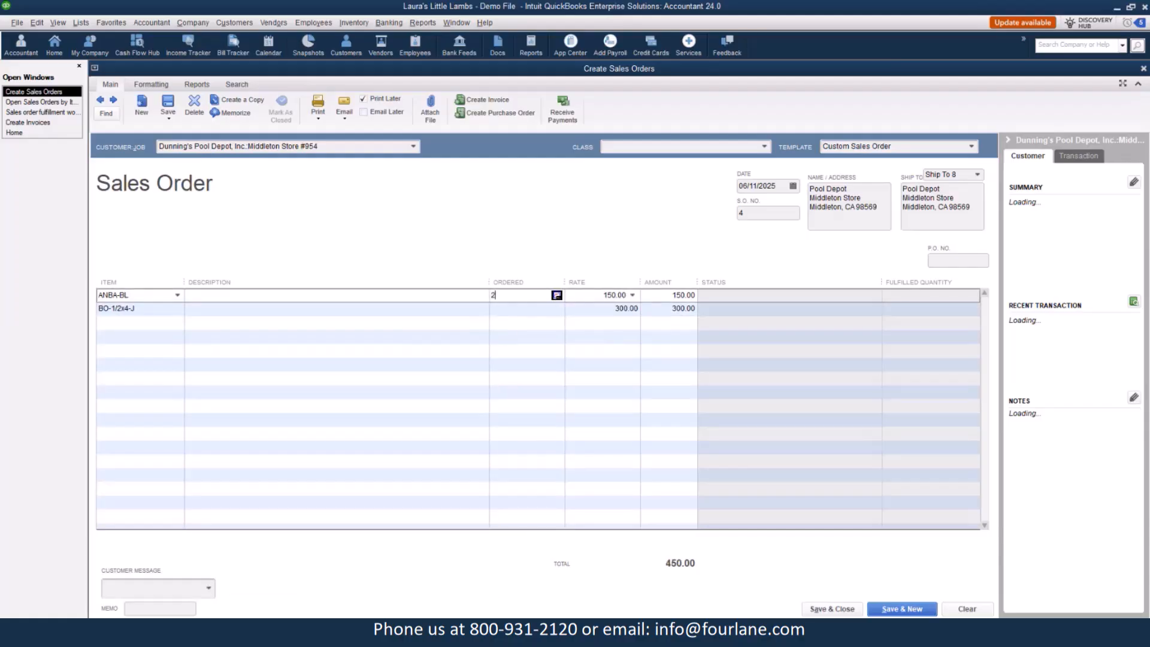
pyautogui.press('Tab')
pyautogui.press('Down')
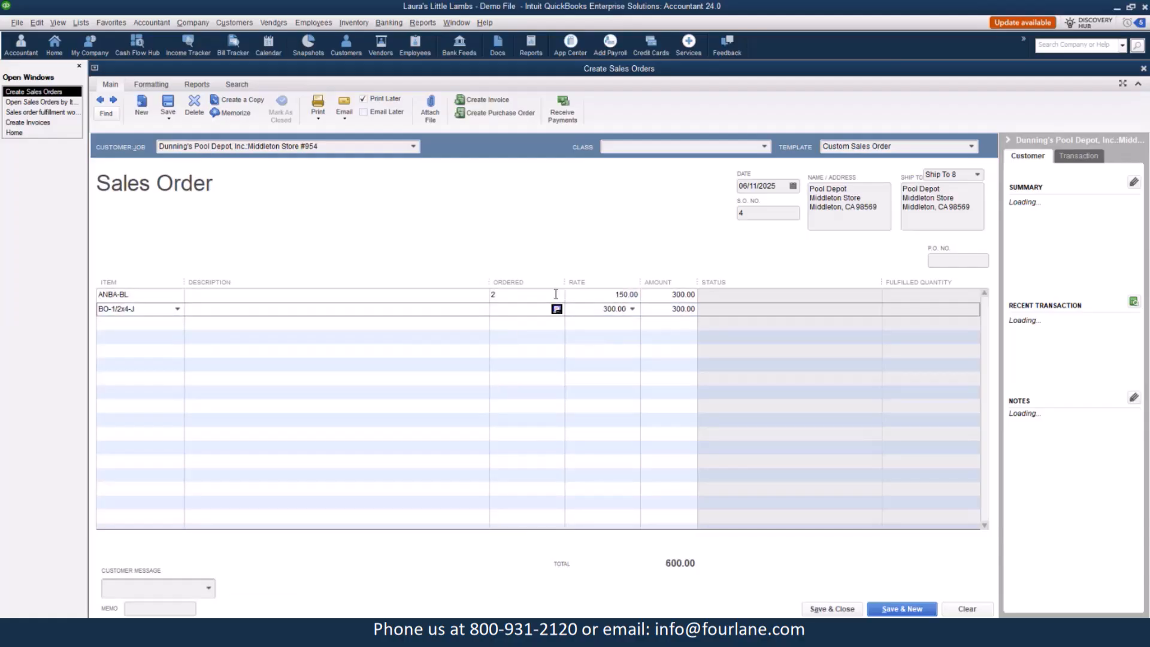
pyautogui.write('5')
pyautogui.press('Tab')
pyautogui.click(841, 609)
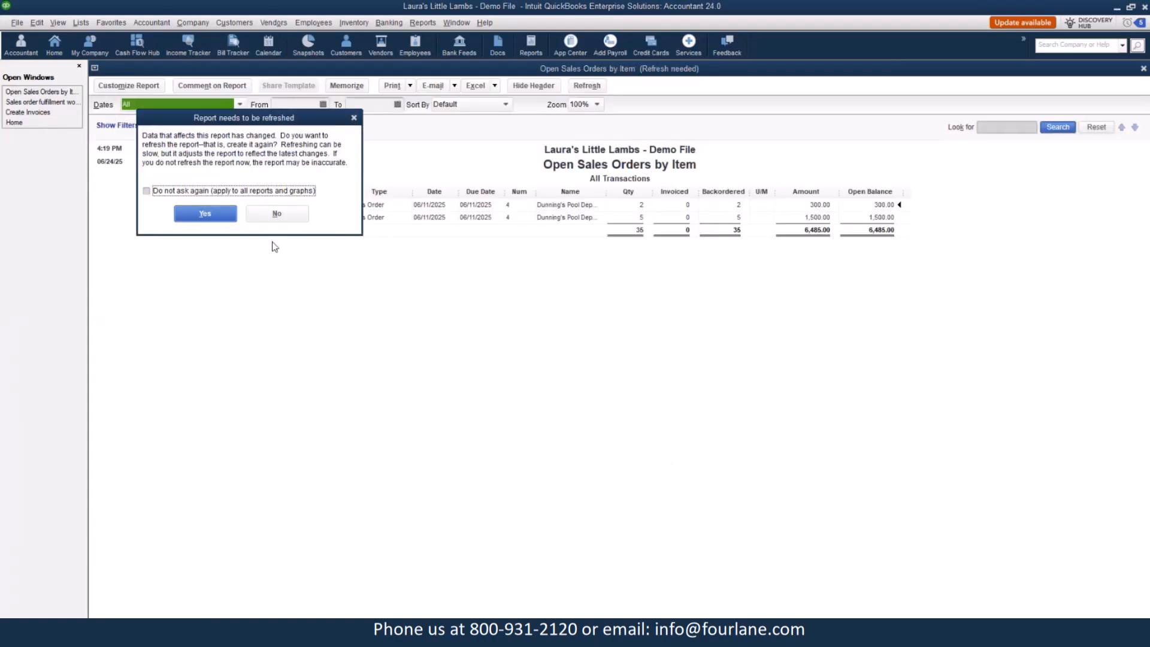
# Refresh the Open Sales Orders by Item report and open the Open Sales Orders by Customer report.
pyautogui.click(206, 214)
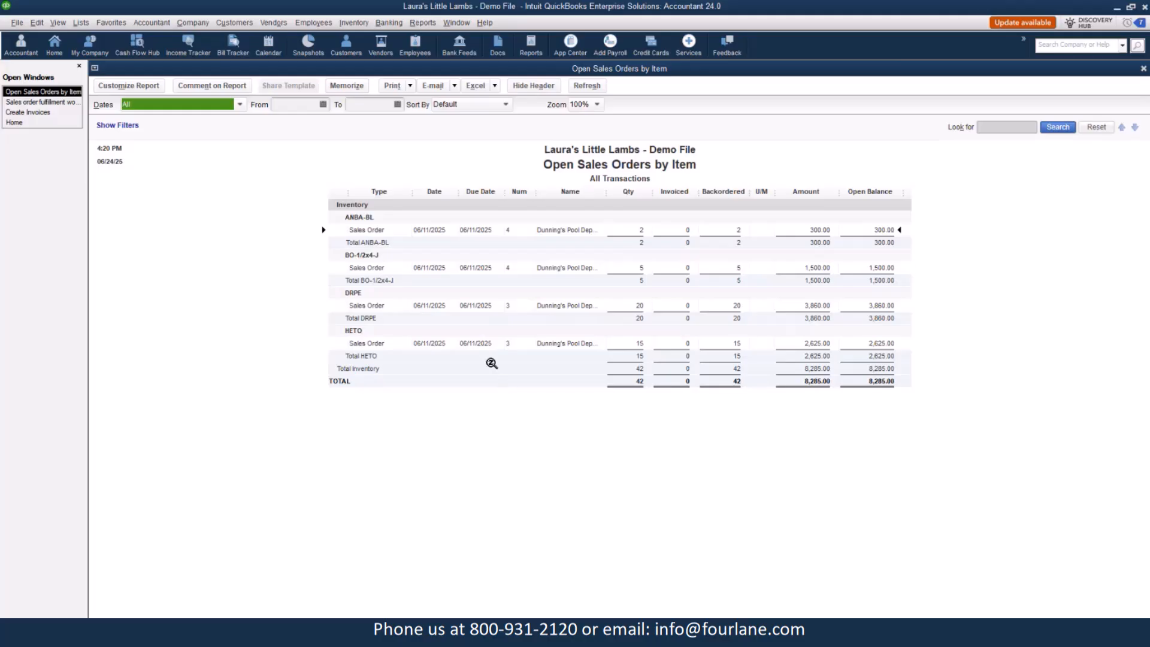
pyautogui.click(421, 23)
pyautogui.moveTo(509, 188)
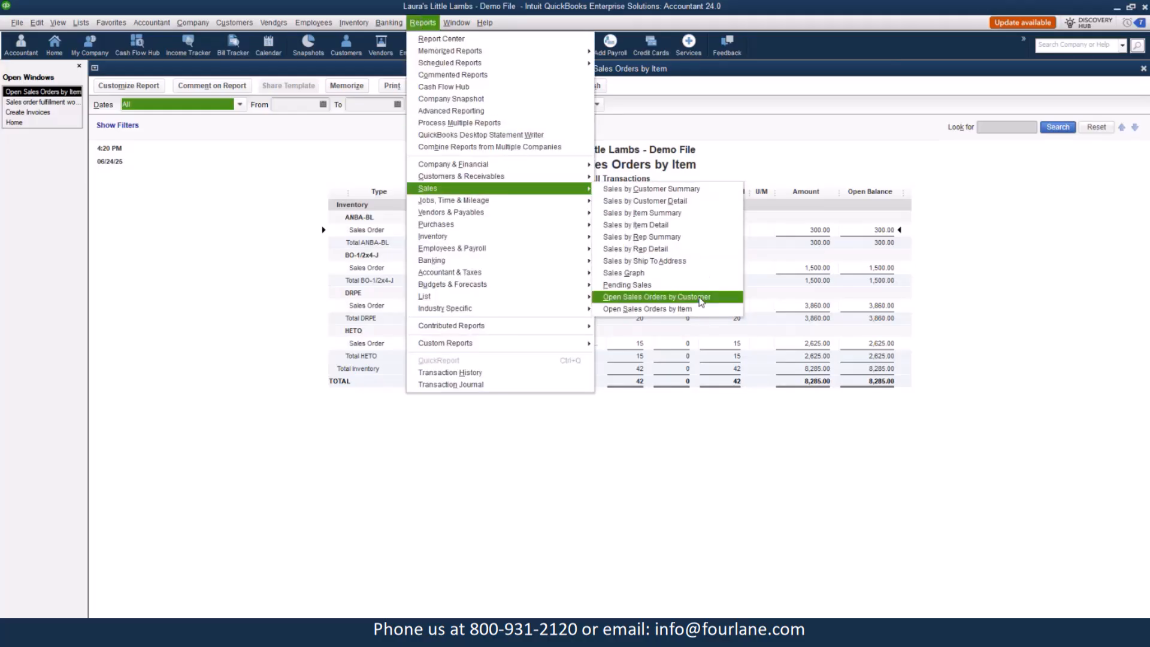
pyautogui.click(700, 298)
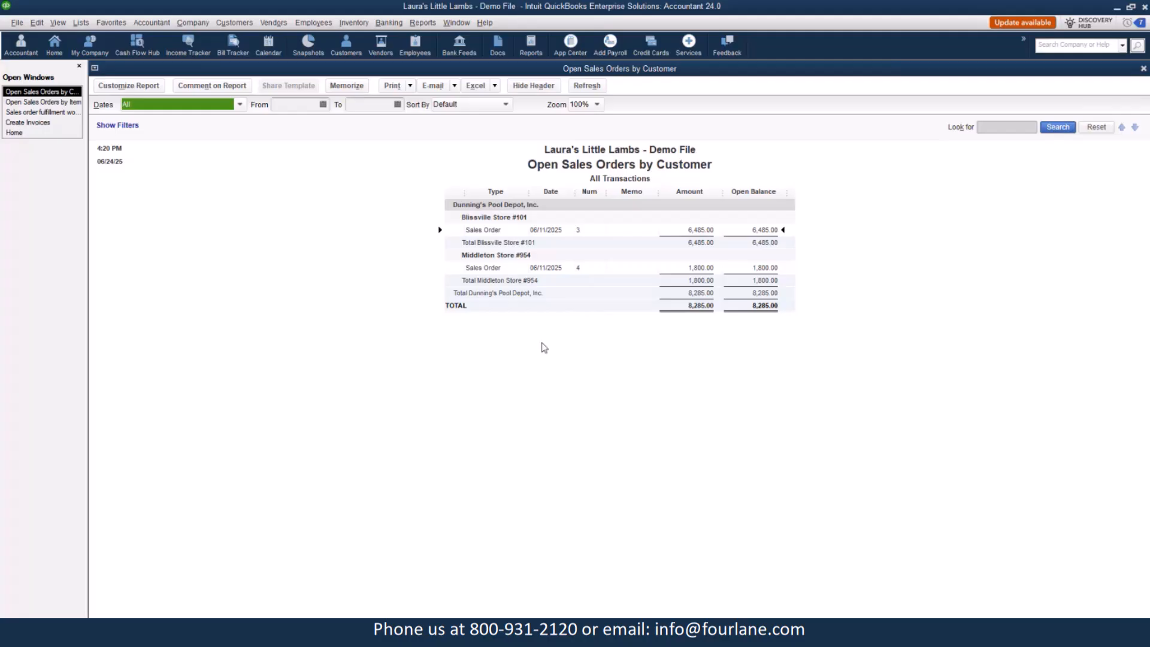
pyautogui.click(175, 108)
pyautogui.click(419, 267)
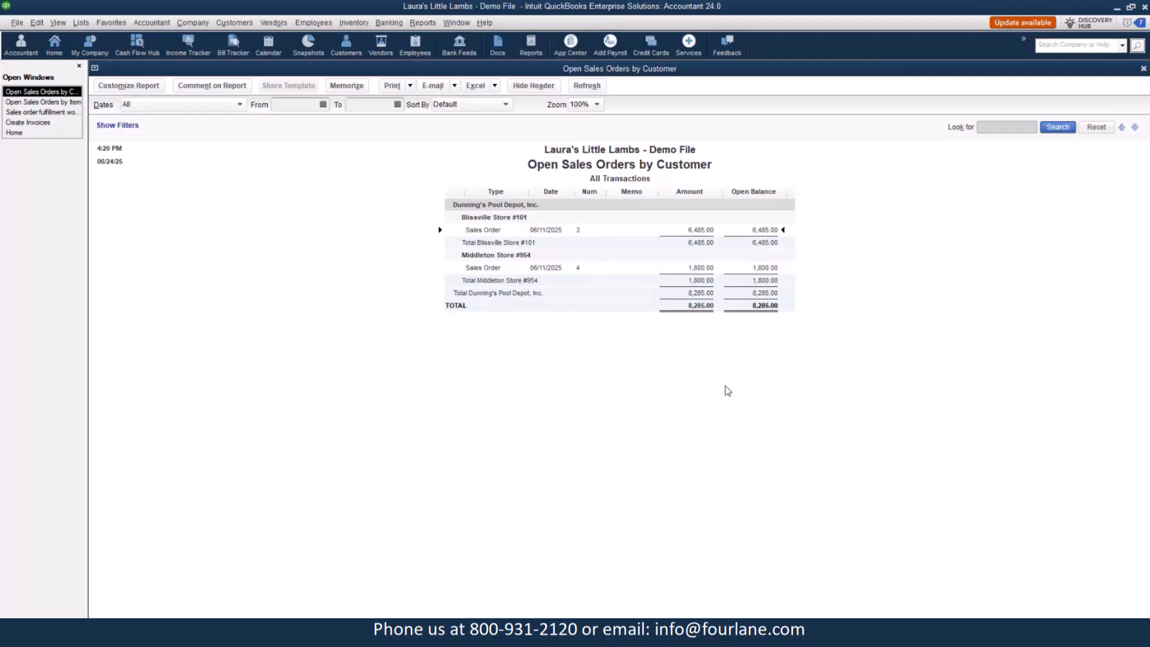